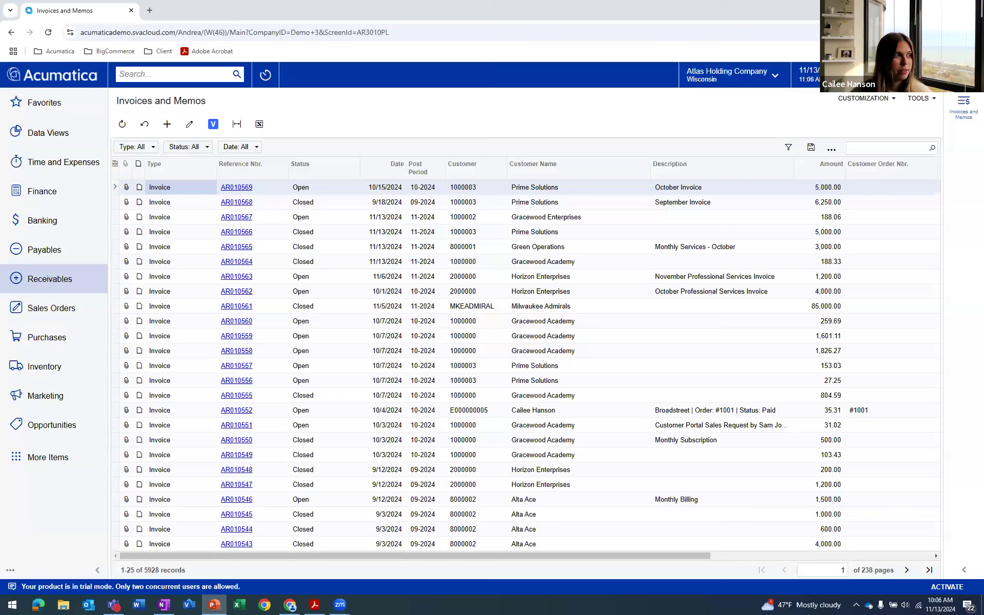
Create a new invoice for customer Prime Solutions with the description "Monthly November Invoice"
{"action": "left_click", "coordinate": [168, 126]}
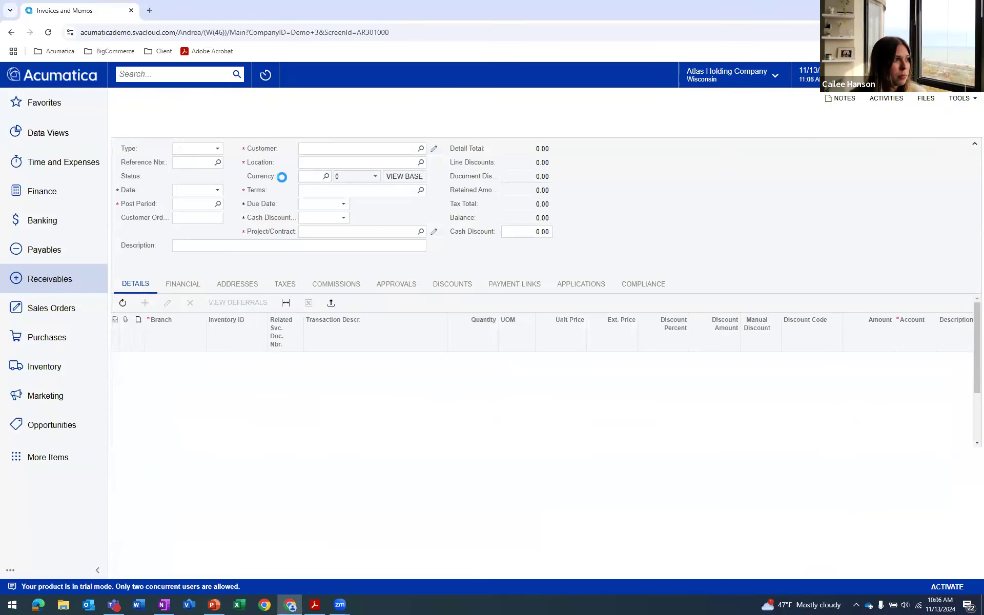
{"action": "left_click", "coordinate": [421, 168]}
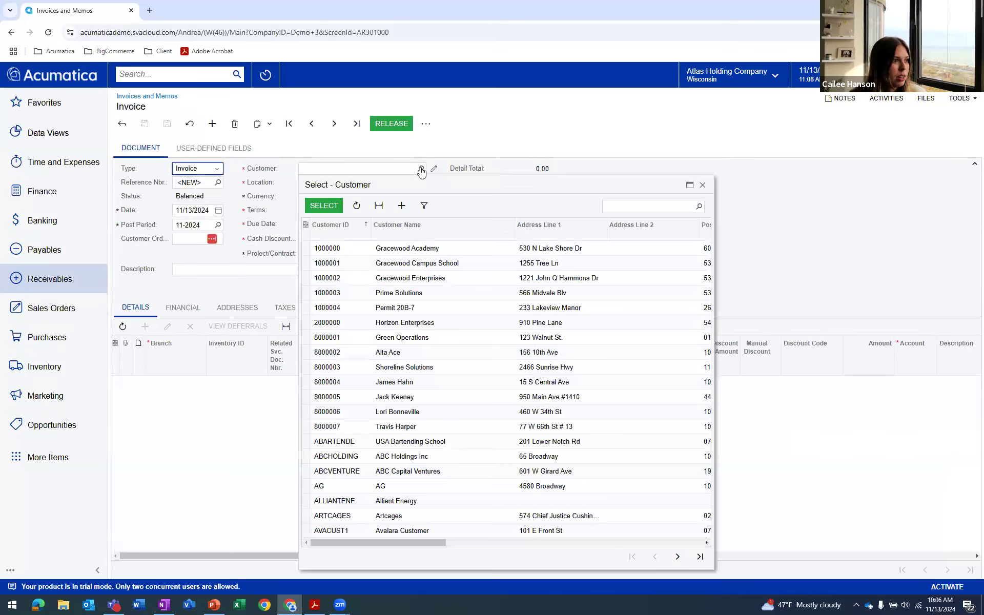
{"action": "double_click", "coordinate": [374, 294]}
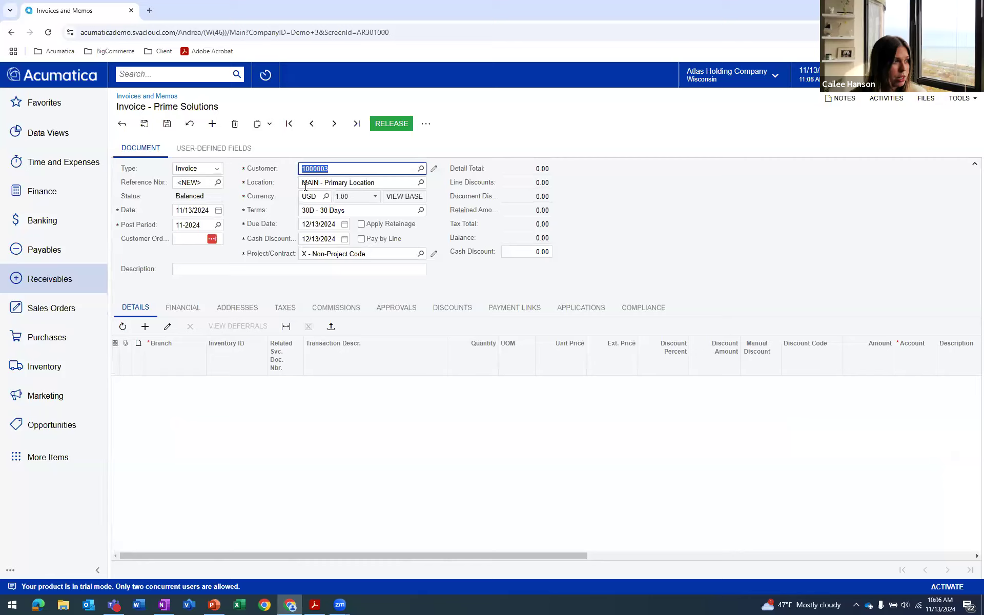
{"action": "left_click", "coordinate": [253, 268]}
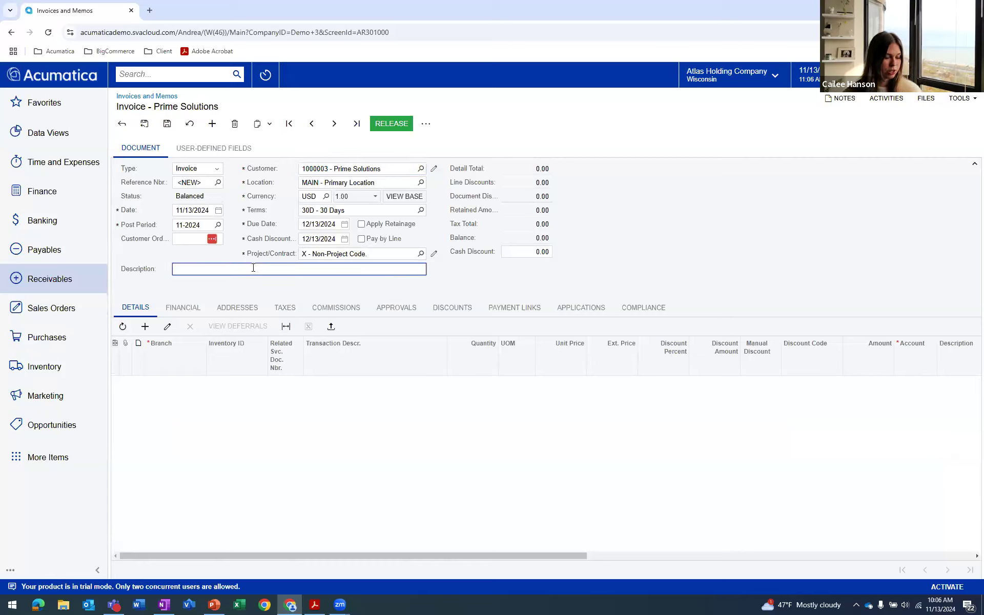
{"action": "type", "text": "Month"}
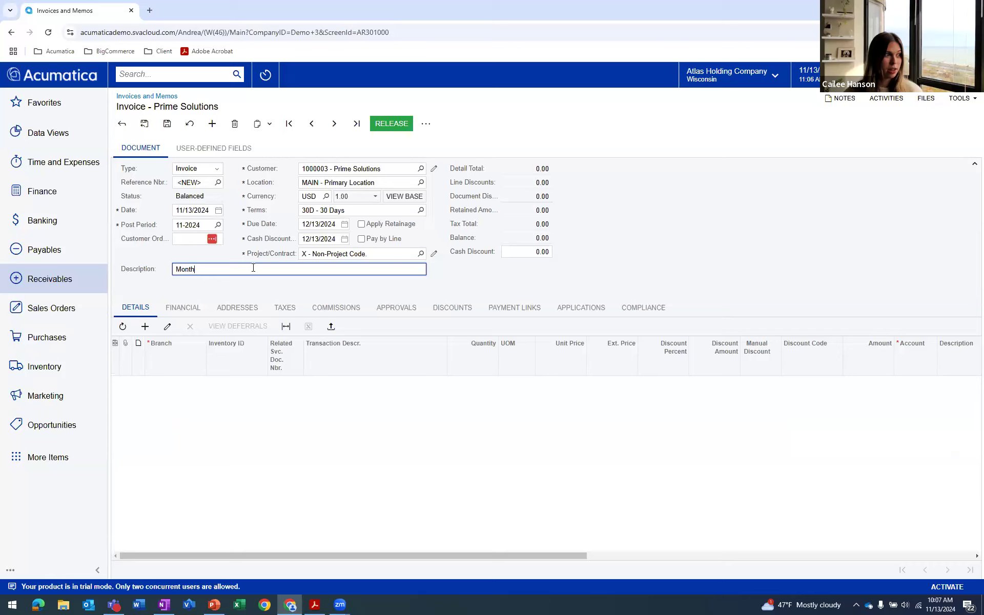
{"action": "type", "text": "ly November "}
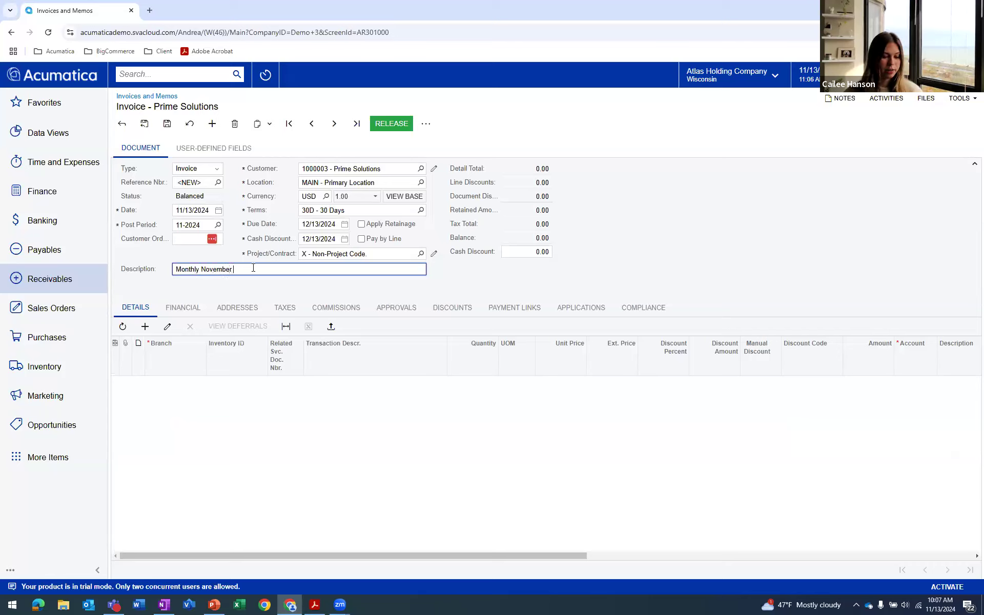
{"action": "type", "text": "Invoice"}
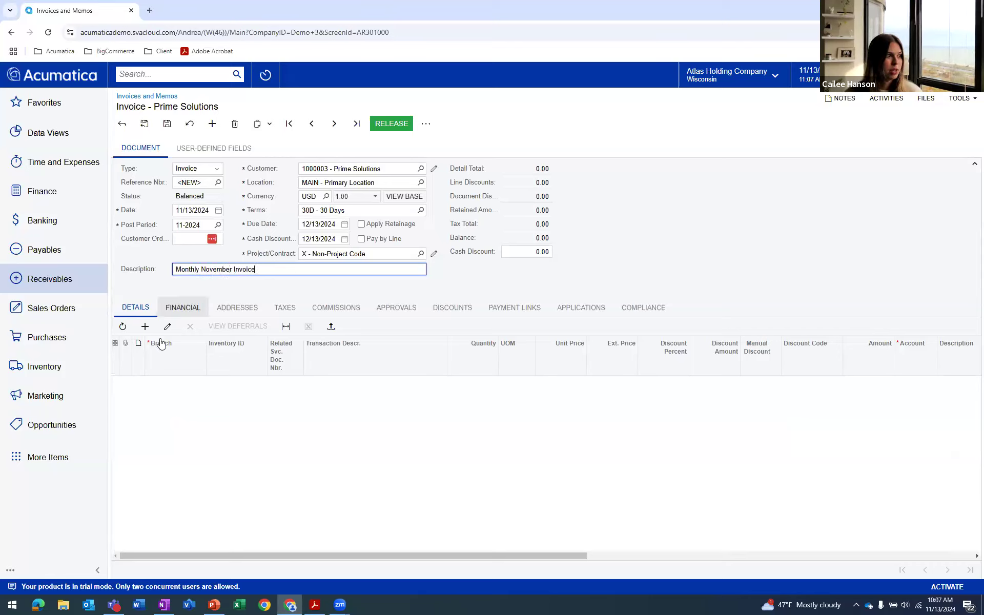
Add a SERVICES line with quantity 25 and unit price 250, and save the invoice
{"action": "left_click", "coordinate": [146, 326]}
{"action": "left_click", "coordinate": [238, 382]}
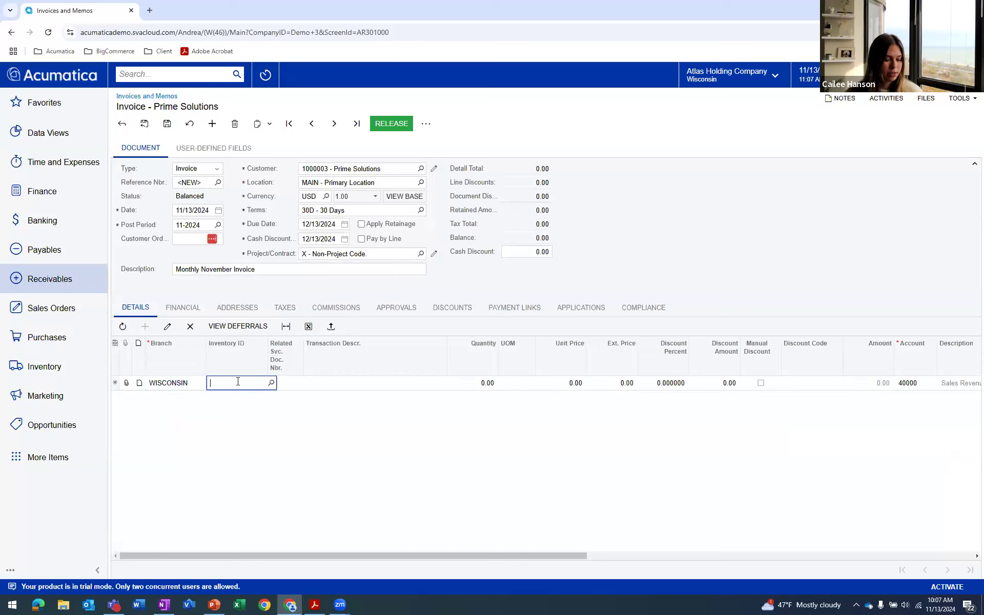
{"action": "type", "text": "service"}
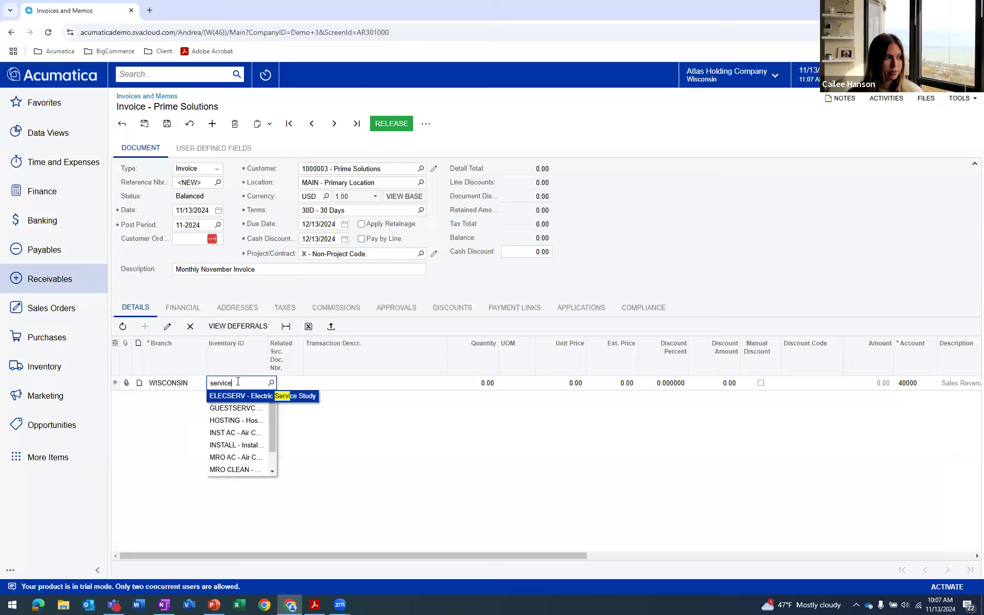
{"action": "type", "text": "s"}
{"action": "left_click", "coordinate": [256, 420]}
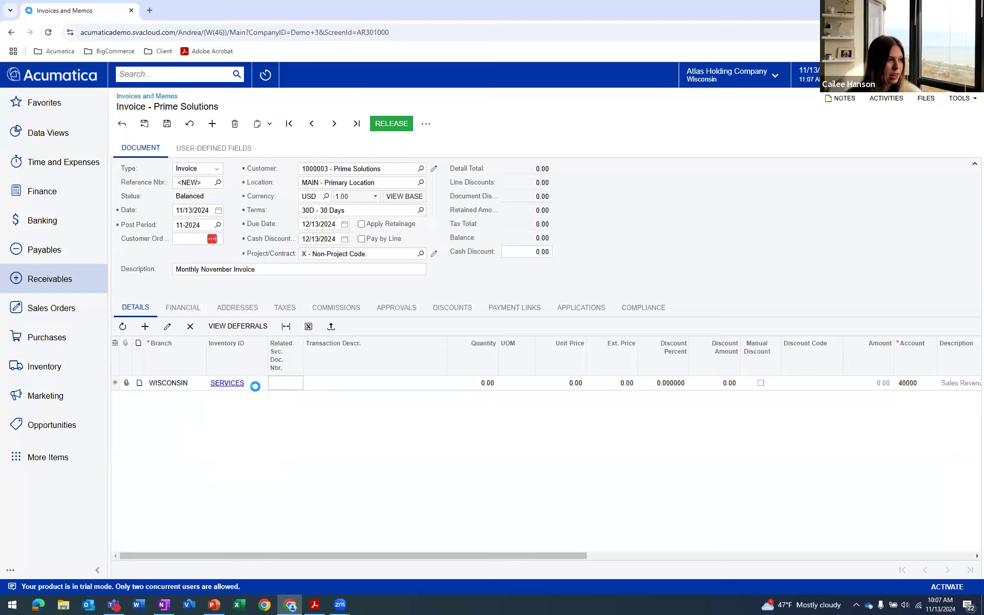
{"action": "left_click", "coordinate": [487, 383]}
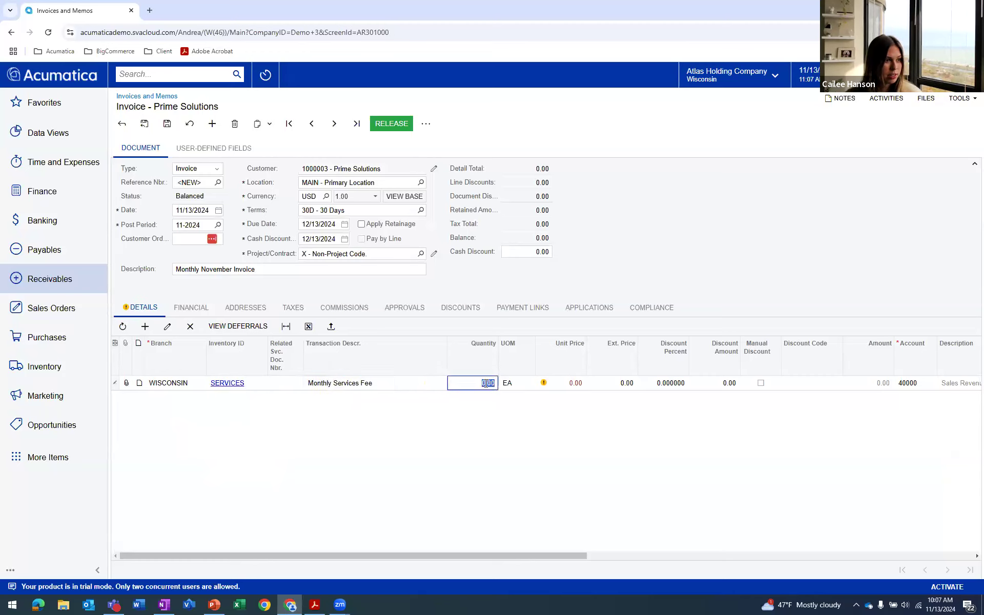
{"action": "type", "text": "25"}
{"action": "left_click", "coordinate": [563, 383]}
{"action": "type", "text": "250"}
{"action": "left_click", "coordinate": [167, 123]}
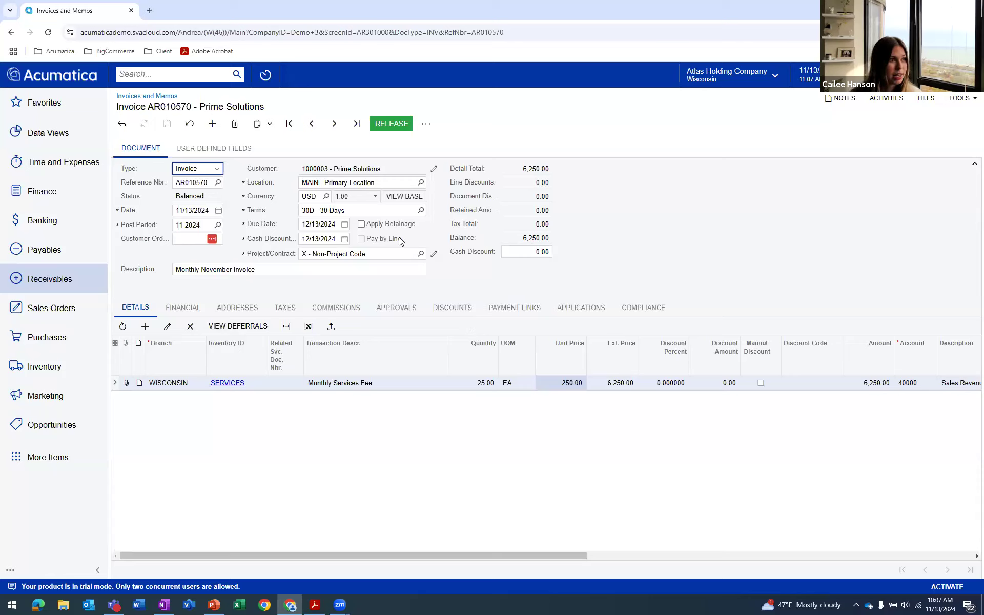
Release the Prime Solutions invoice and create a payment for it
{"action": "left_click", "coordinate": [391, 125]}
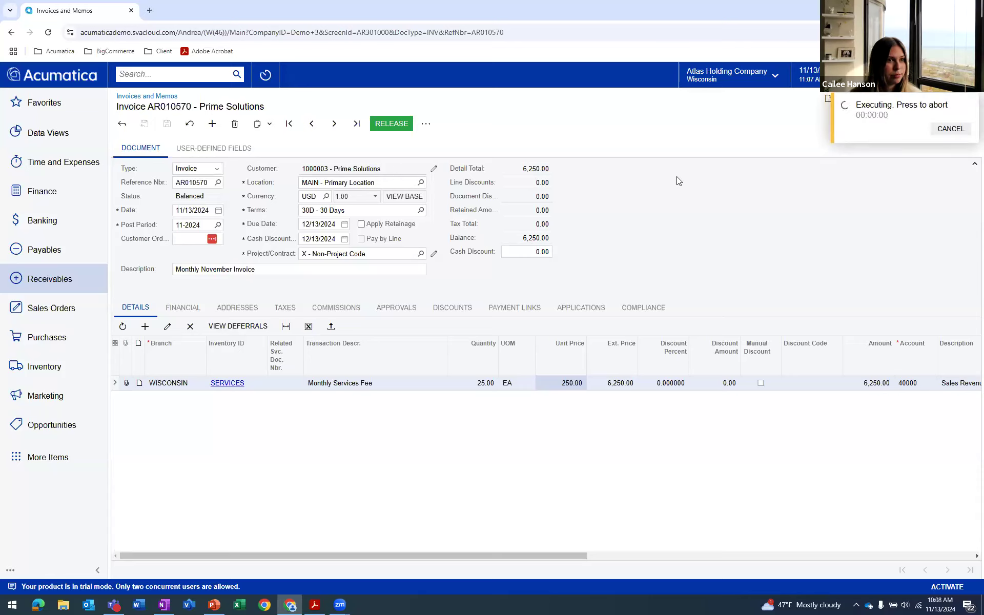
{"action": "left_click", "coordinate": [969, 105]}
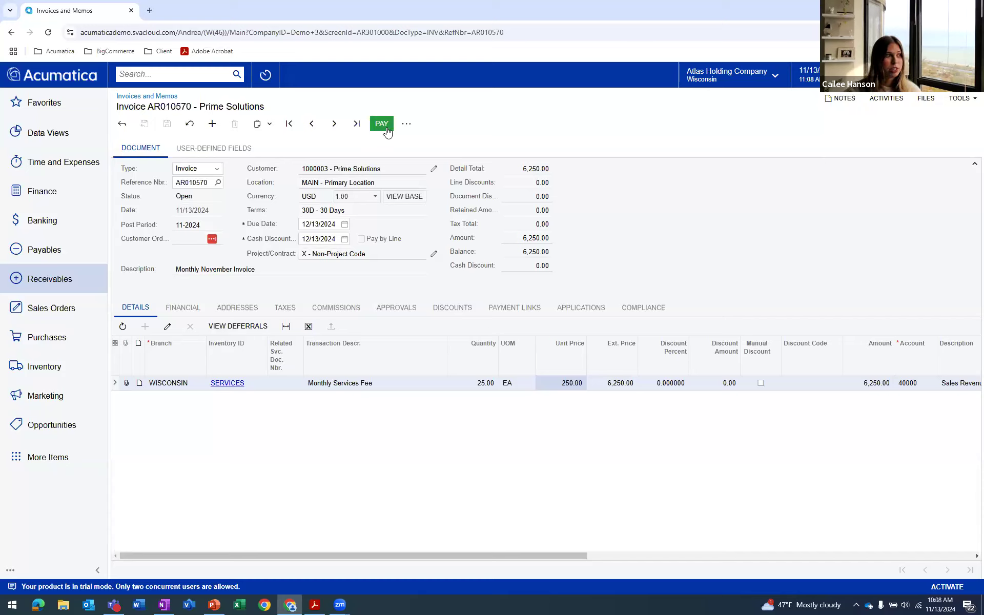
{"action": "left_click", "coordinate": [41, 281]}
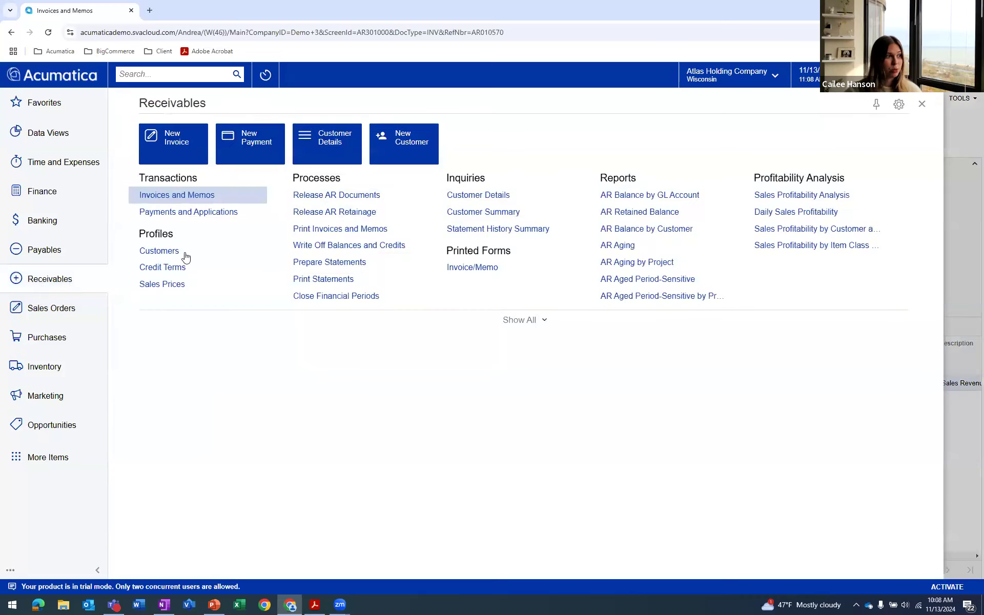
{"action": "left_click", "coordinate": [922, 105]}
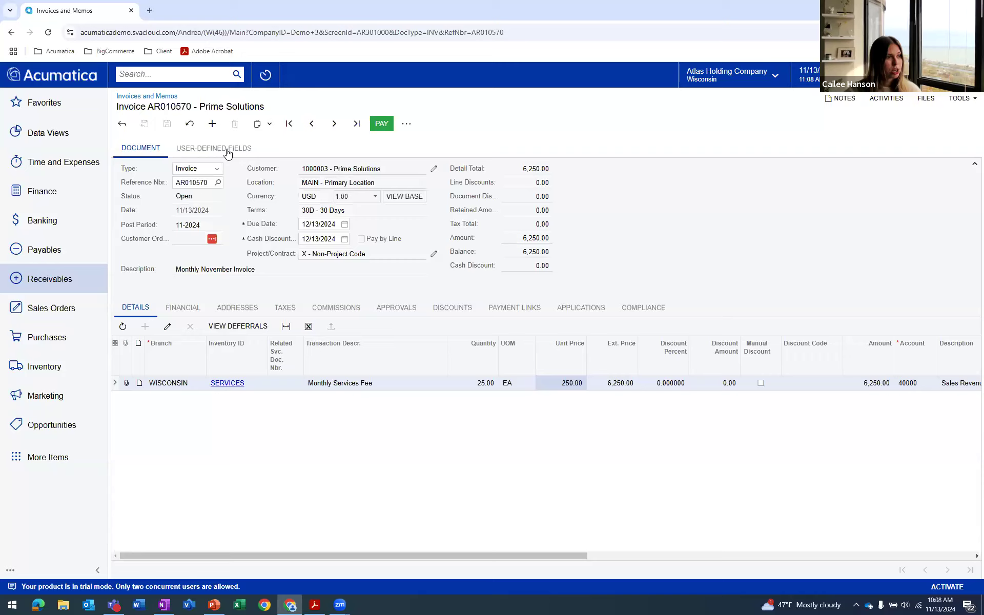
{"action": "left_click", "coordinate": [382, 124]}
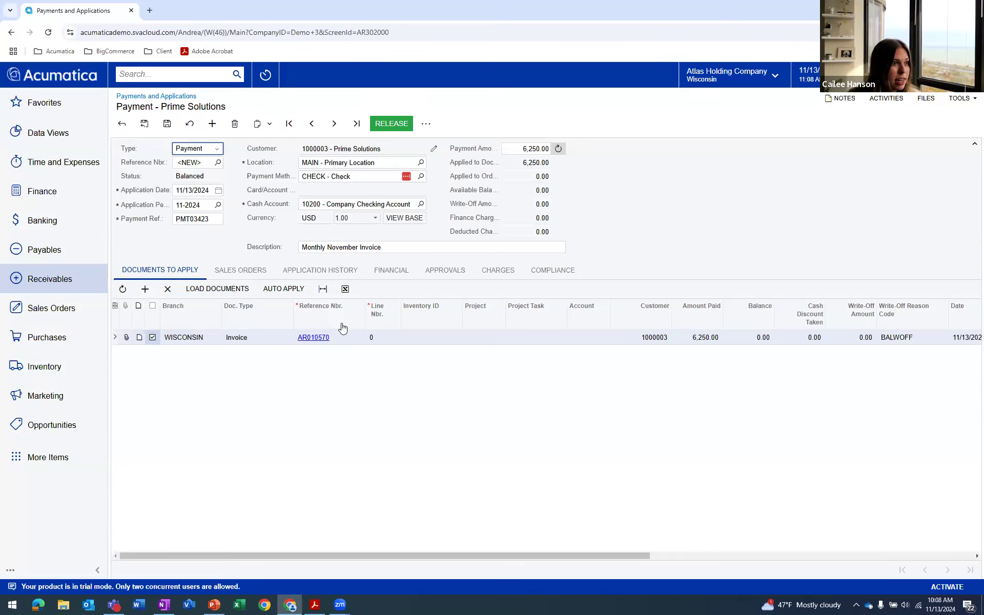
Set the payment method to CC - Credit Card (Acumatica Payments) and save the payment
{"action": "left_click", "coordinate": [421, 176]}
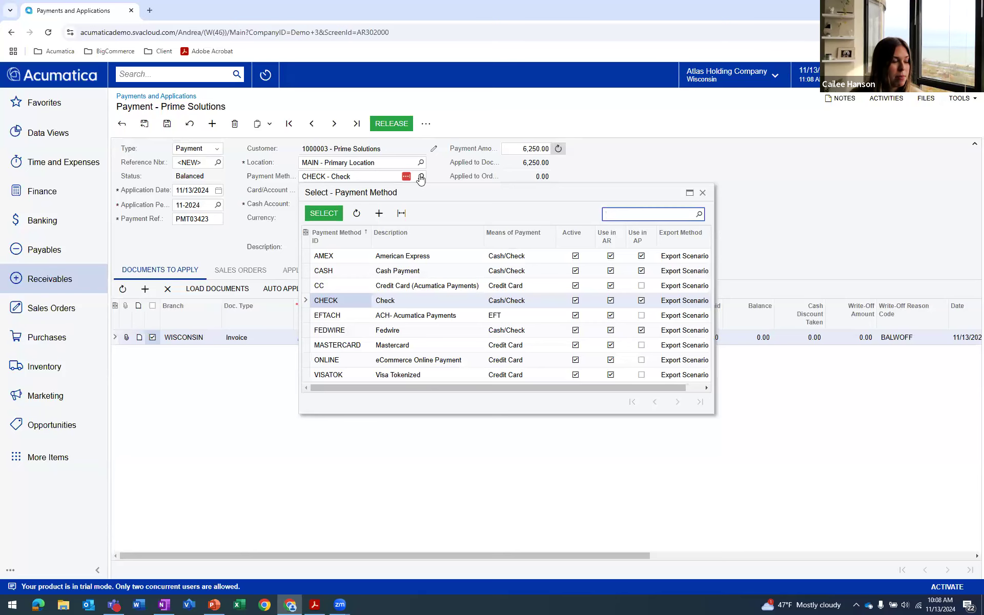
{"action": "double_click", "coordinate": [347, 284]}
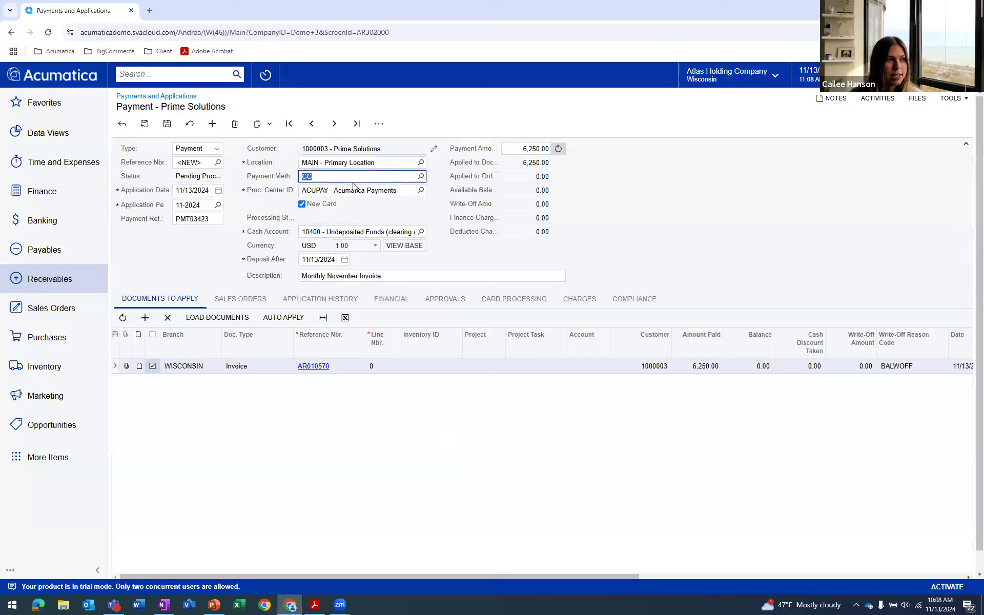
{"action": "left_click", "coordinate": [358, 207]}
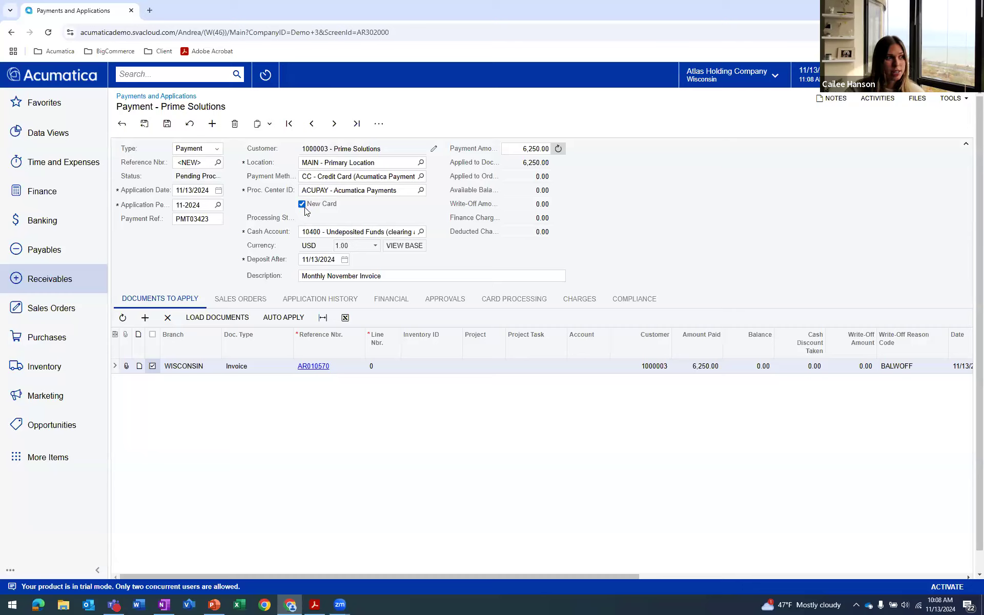
{"action": "left_click", "coordinate": [421, 177]}
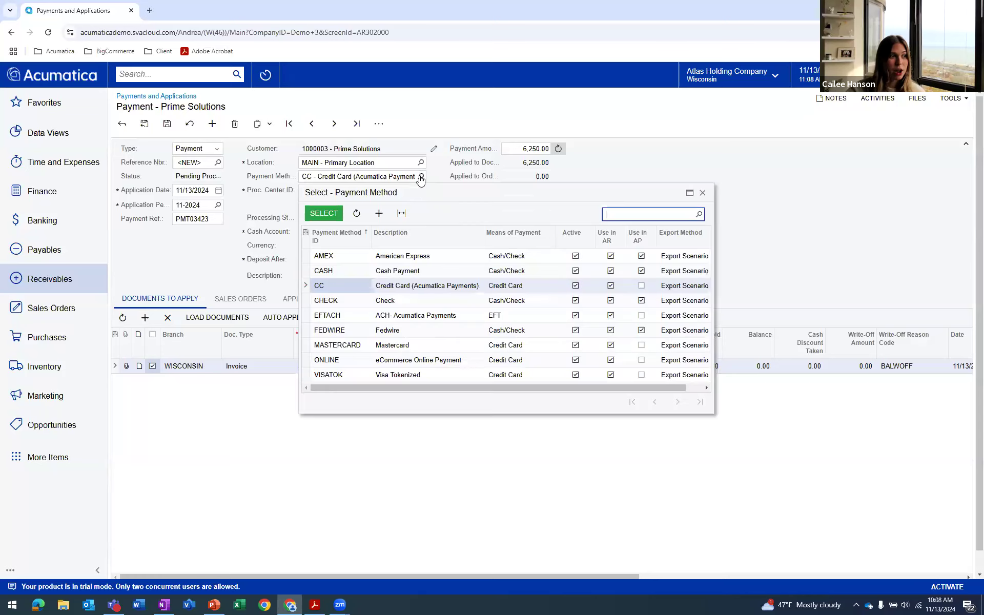
{"action": "key", "text": "Escape"}
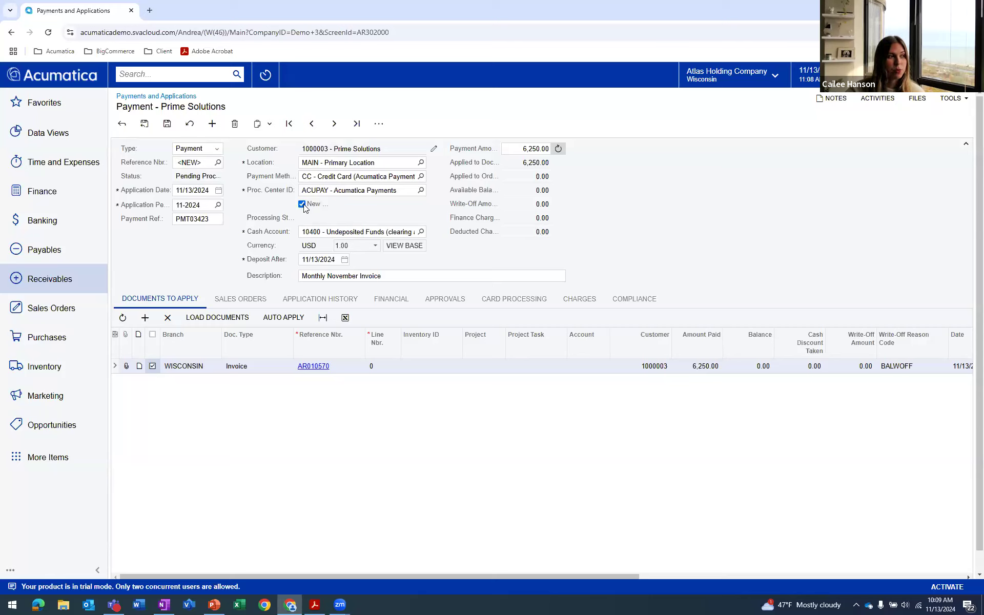
{"action": "left_click", "coordinate": [166, 124]}
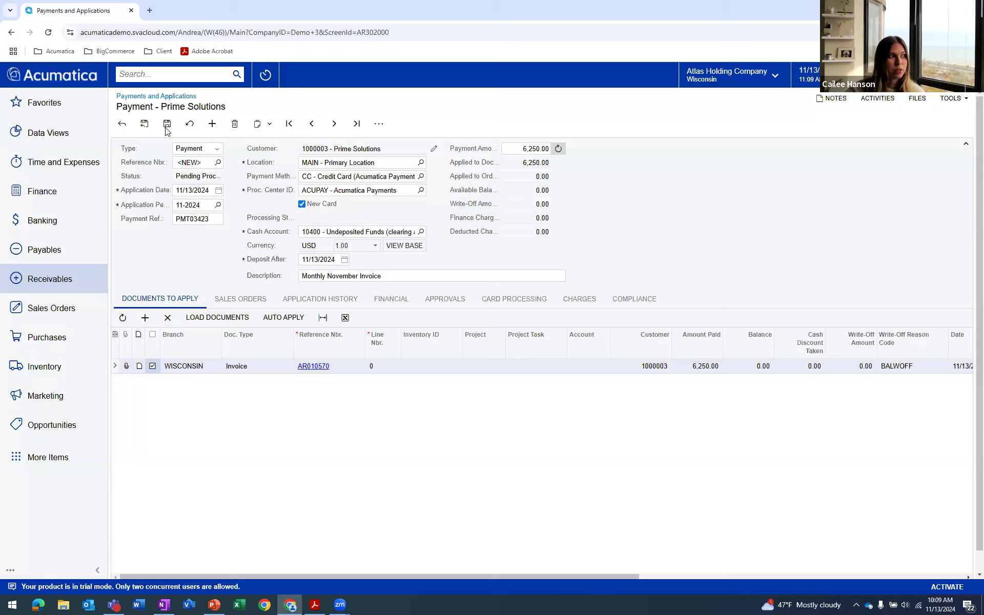
Capture the payment with a new card, entering the cardholder's name and the credit card number
{"action": "left_click", "coordinate": [378, 124]}
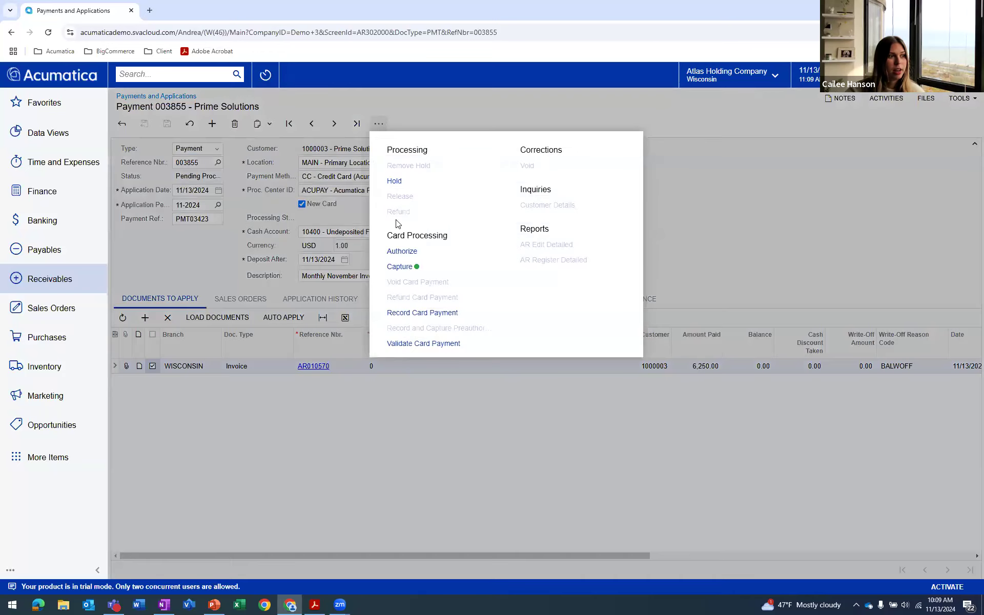
{"action": "left_click", "coordinate": [400, 267]}
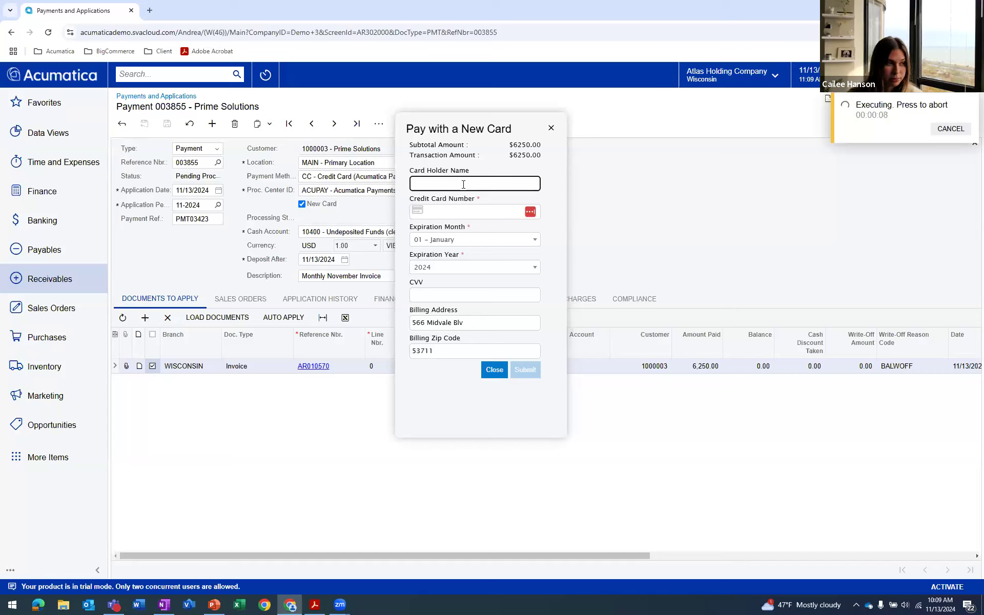
{"action": "type", "text": "C"}
{"action": "key", "text": "BackSpace"}
{"action": "type", "text": "Sa"}
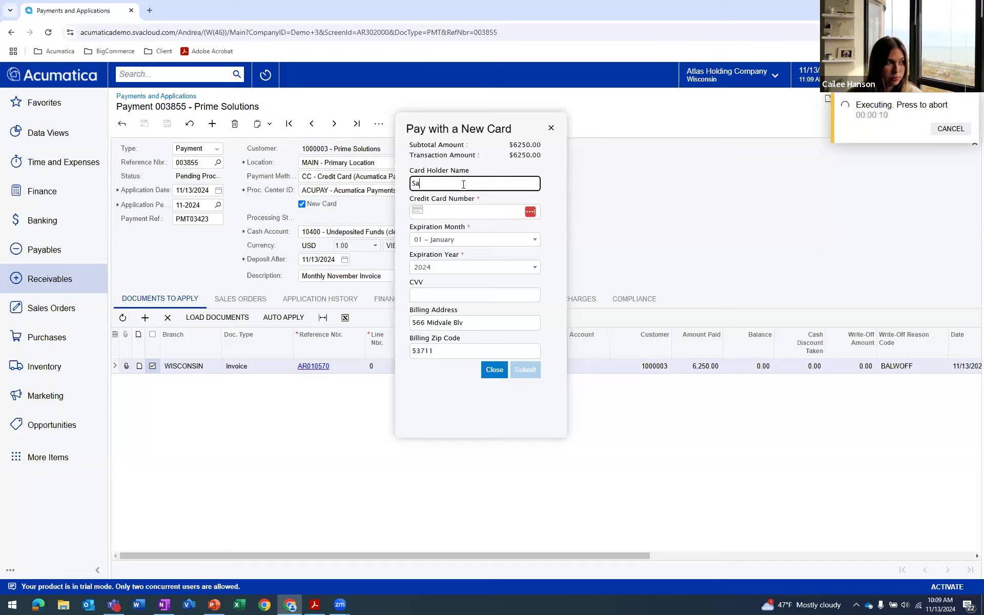
{"action": "type", "text": "m Malone"}
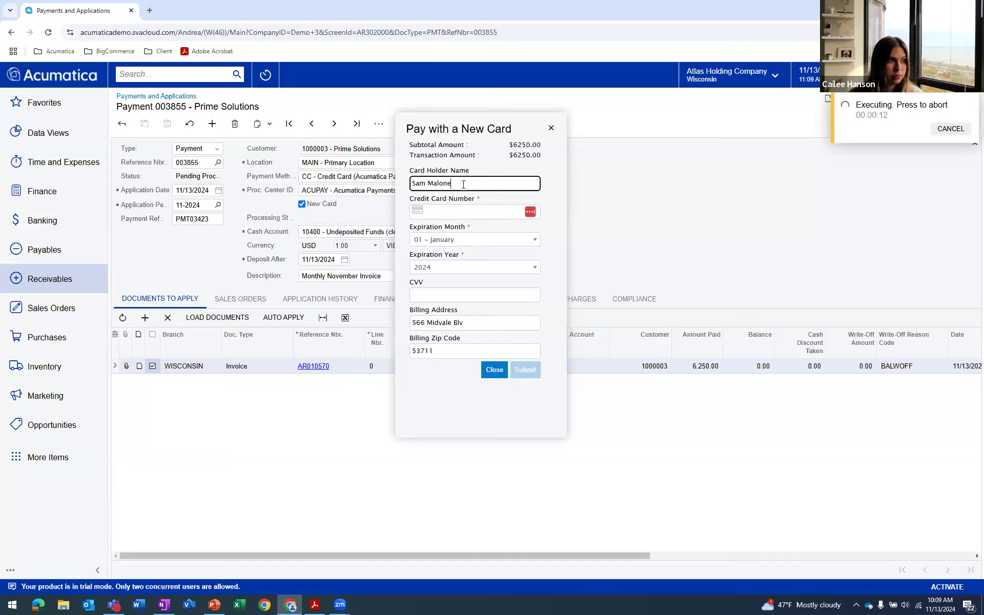
{"action": "left_click", "coordinate": [471, 212]}
{"action": "type", "text": "41"}
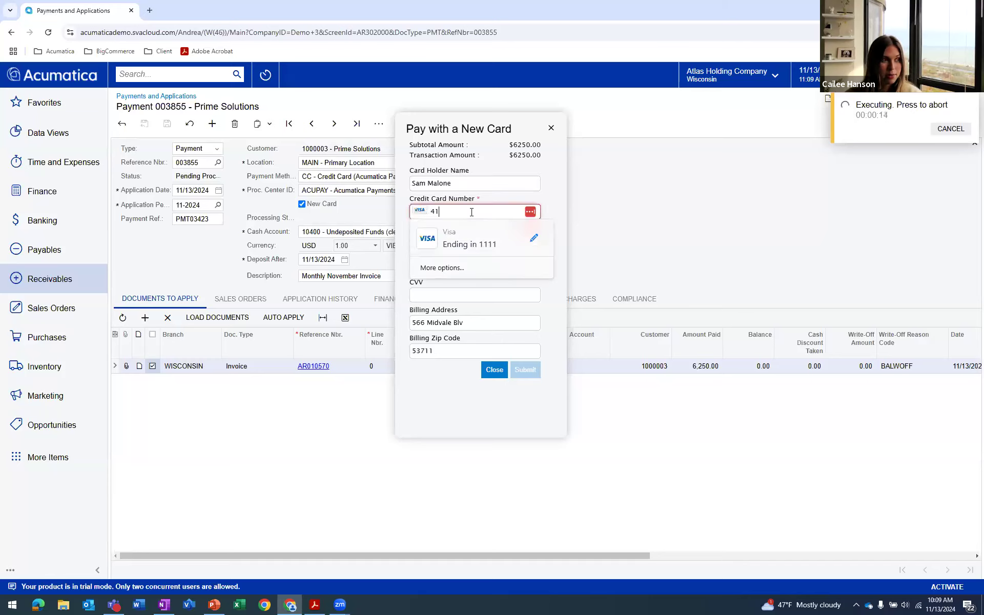
{"action": "type", "text": "11111111"}
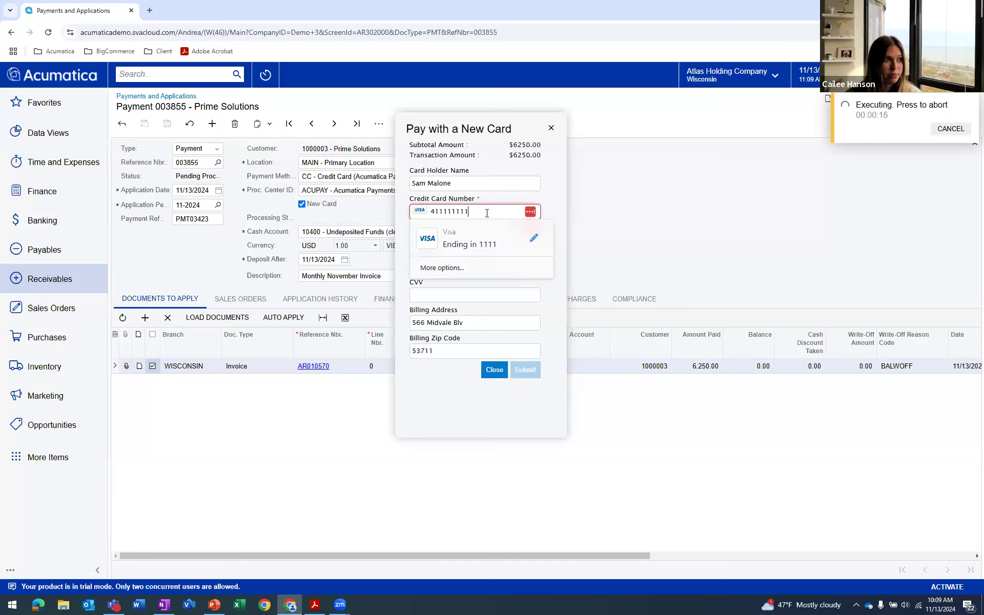
{"action": "type", "text": "111111"}
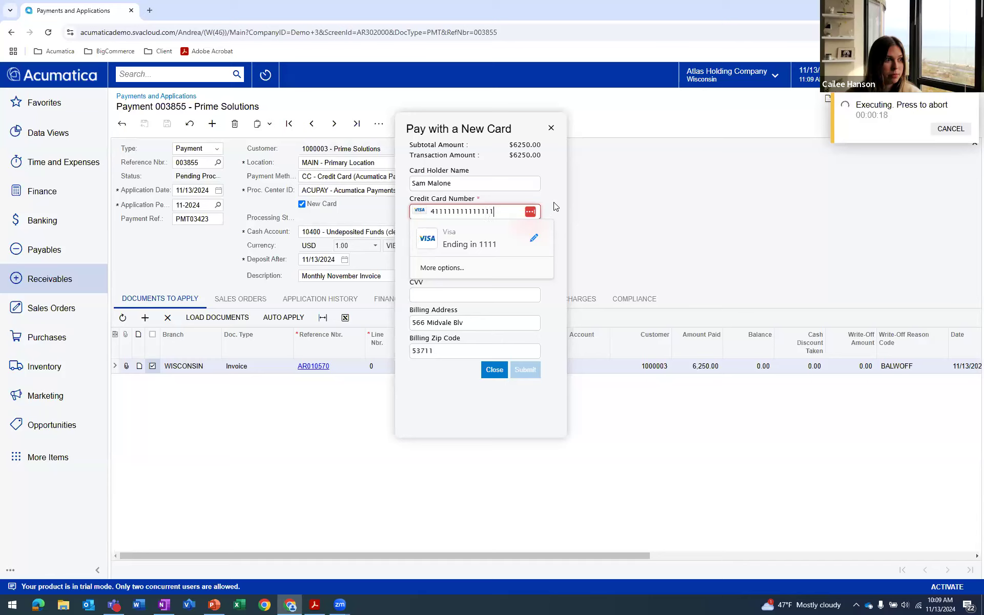
Set the card expiration to April 2028, enter the CVV and submit the card payment
{"action": "left_click", "coordinate": [485, 242]}
{"action": "left_click", "coordinate": [462, 302]}
{"action": "left_click", "coordinate": [461, 267]}
{"action": "left_click", "coordinate": [454, 347]}
{"action": "key", "text": "Tab"}
{"action": "type", "text": "123"}
{"action": "left_click", "coordinate": [553, 274]}
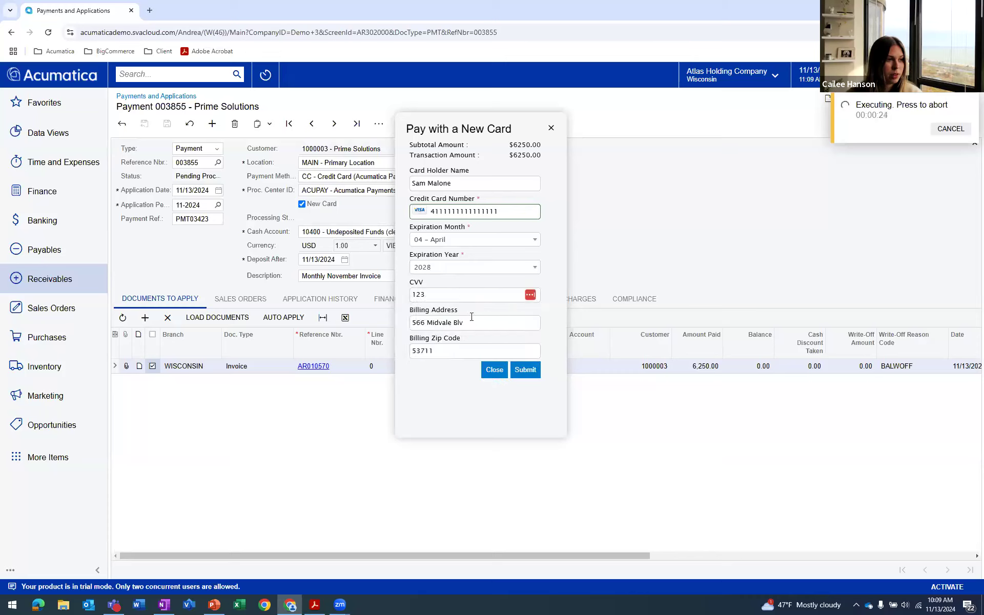
{"action": "left_click", "coordinate": [526, 370]}
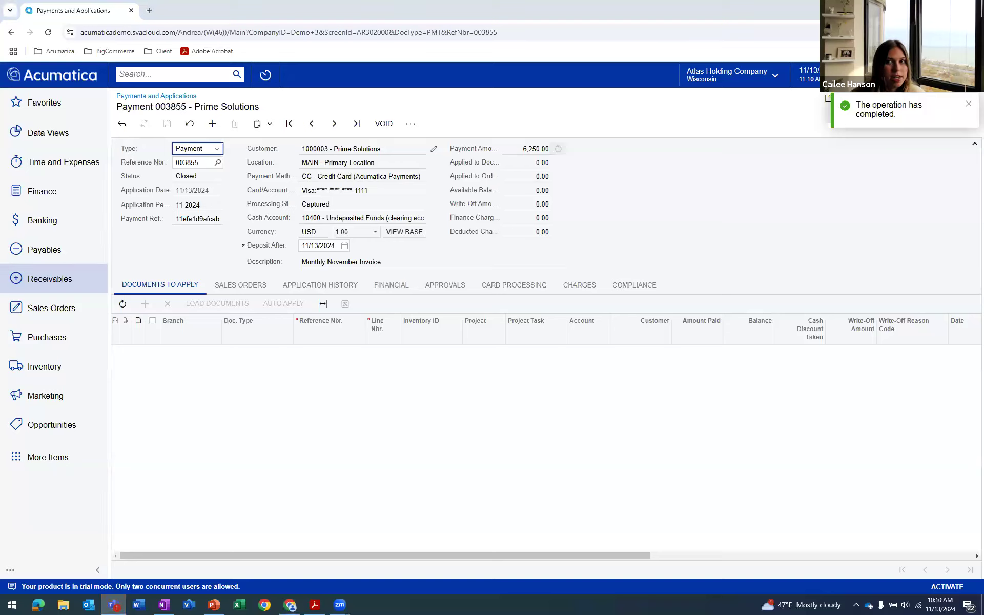
Return to the Invoices and Memos list and start a new invoice record
{"action": "left_click", "coordinate": [122, 125]}
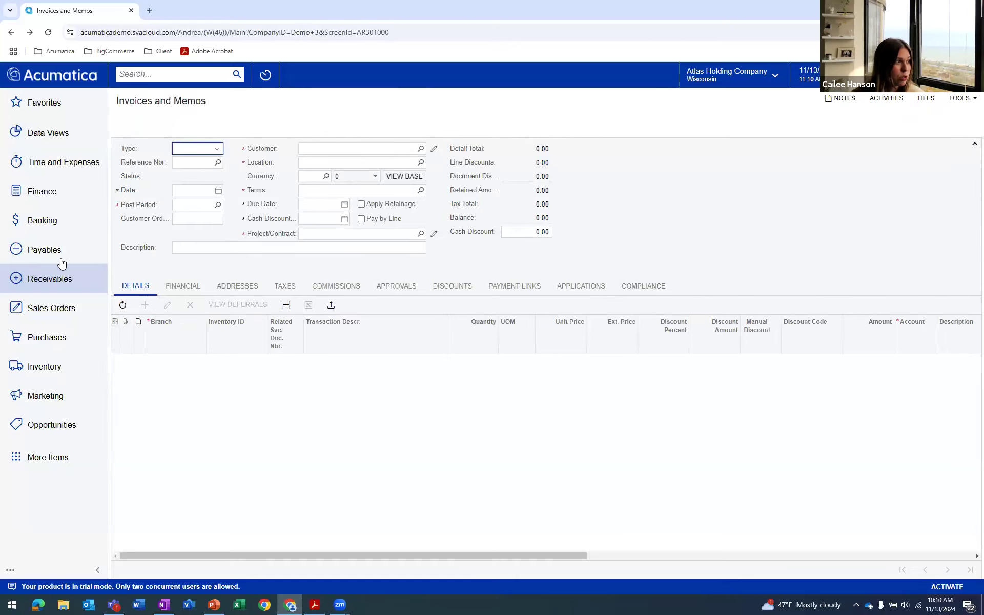
{"action": "left_click", "coordinate": [67, 277]}
{"action": "left_click", "coordinate": [167, 196]}
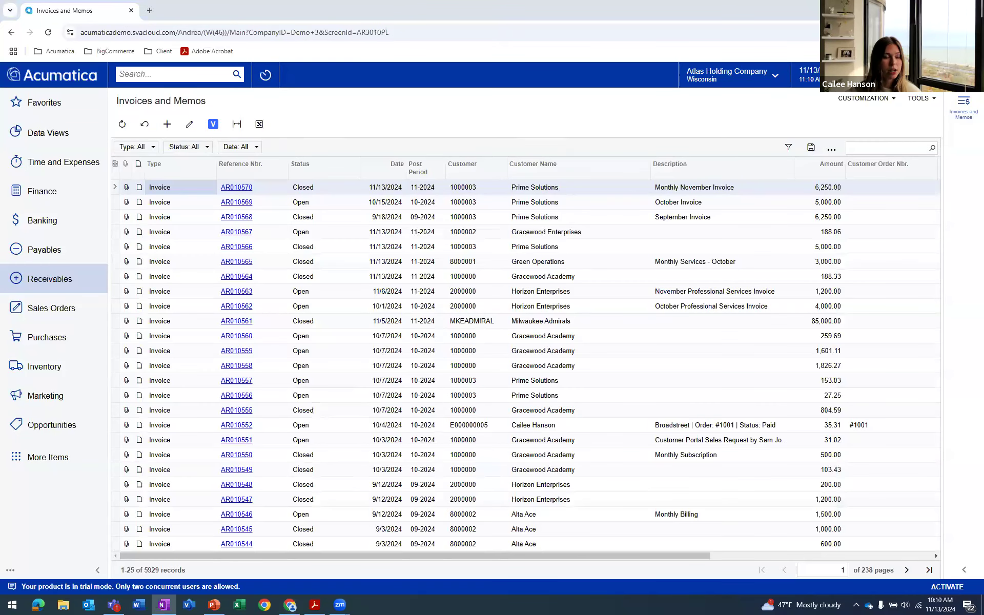
{"action": "left_click", "coordinate": [167, 124]}
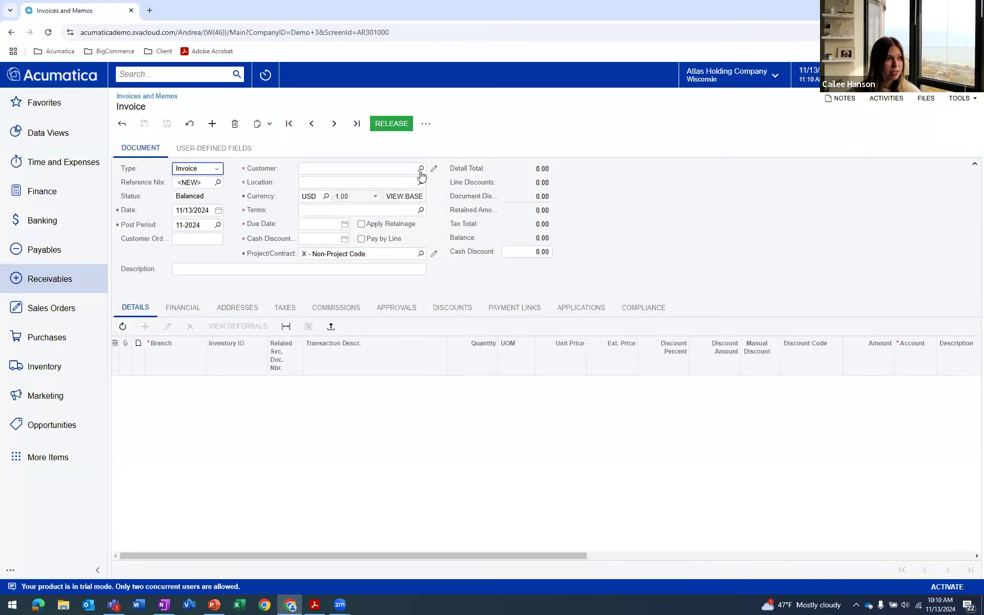
Set the invoice's customer to Prime Solutions and enter the description "November Invoices - Pt 2"
{"action": "left_click", "coordinate": [421, 168]}
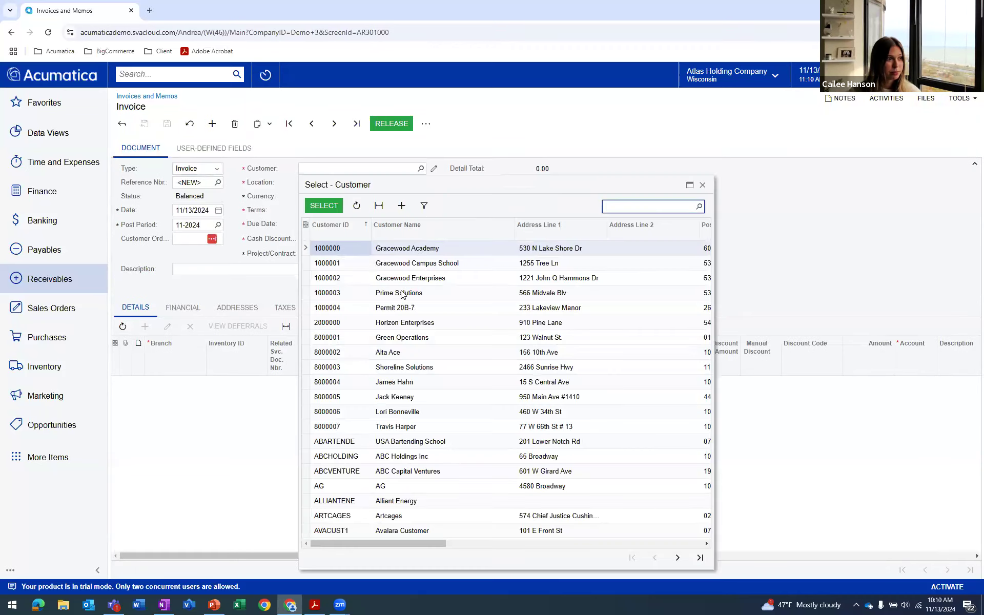
{"action": "left_click", "coordinate": [401, 292]}
{"action": "left_click", "coordinate": [401, 292]}
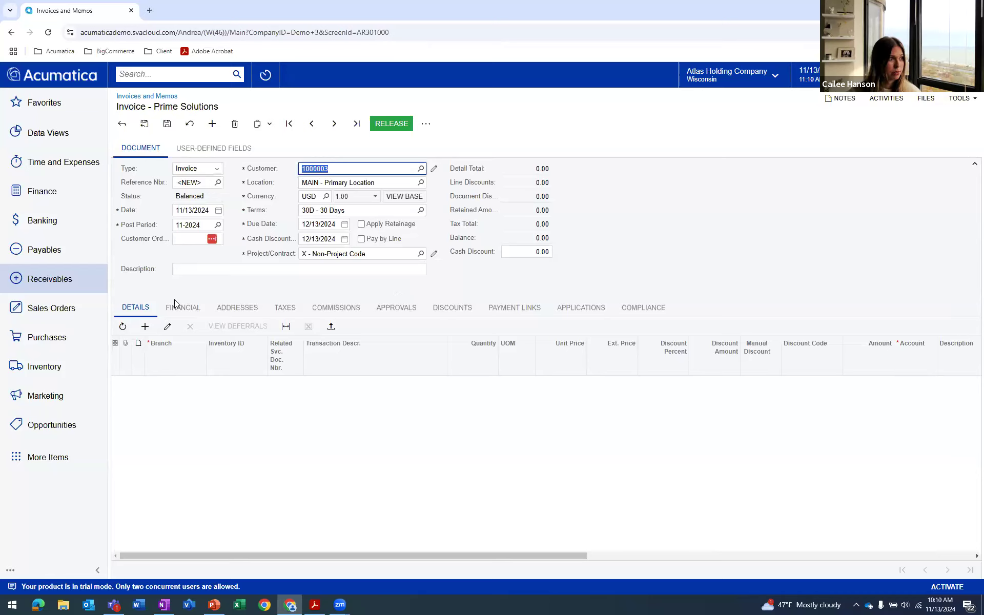
{"action": "left_click", "coordinate": [176, 271]}
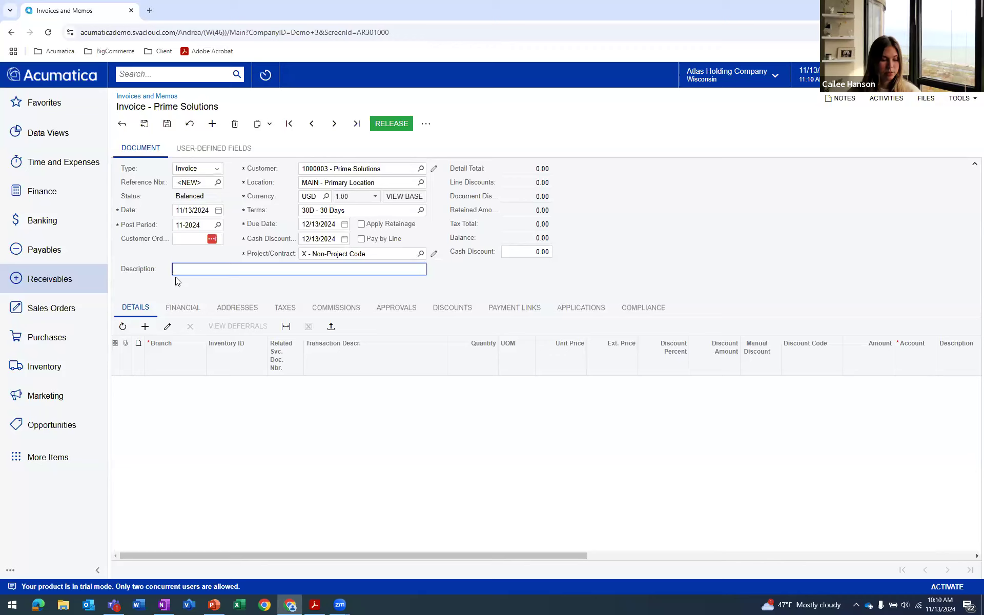
{"action": "type", "text": "November Invoices - Pt 2"}
Add a detail line for the SERVICES item with a quantity of 15 and a unit price of 250
{"action": "left_click", "coordinate": [136, 328]}
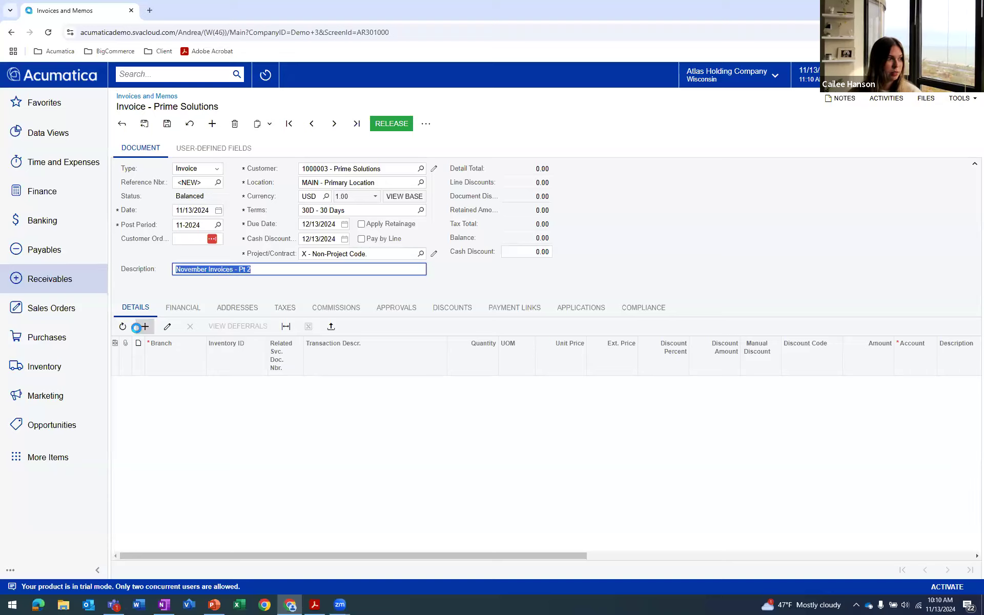
{"action": "left_click", "coordinate": [244, 383]}
{"action": "type", "text": "service"}
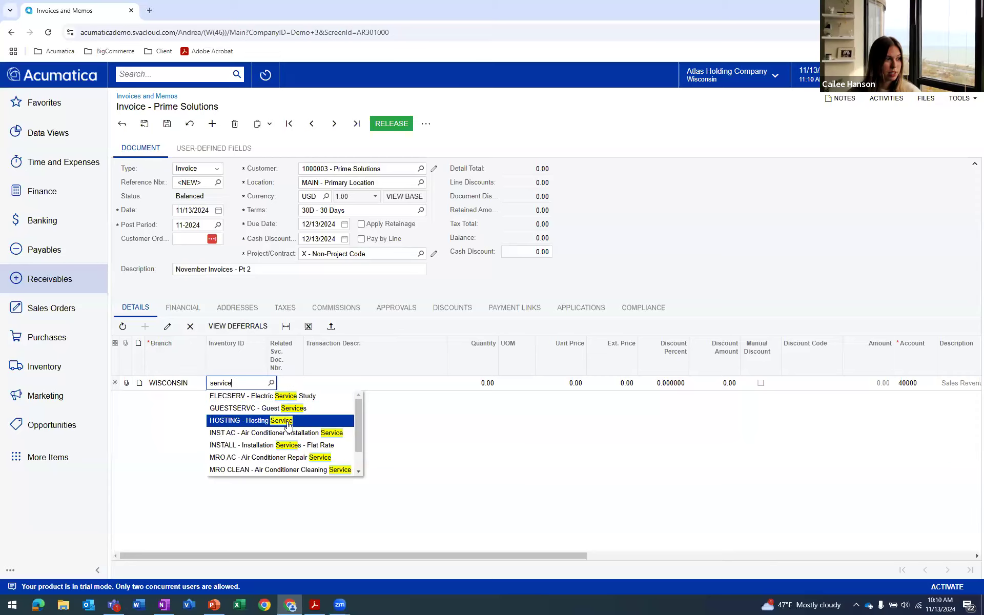
{"action": "type", "text": "s"}
{"action": "key", "text": "Tab"}
{"action": "left_click", "coordinate": [483, 383]}
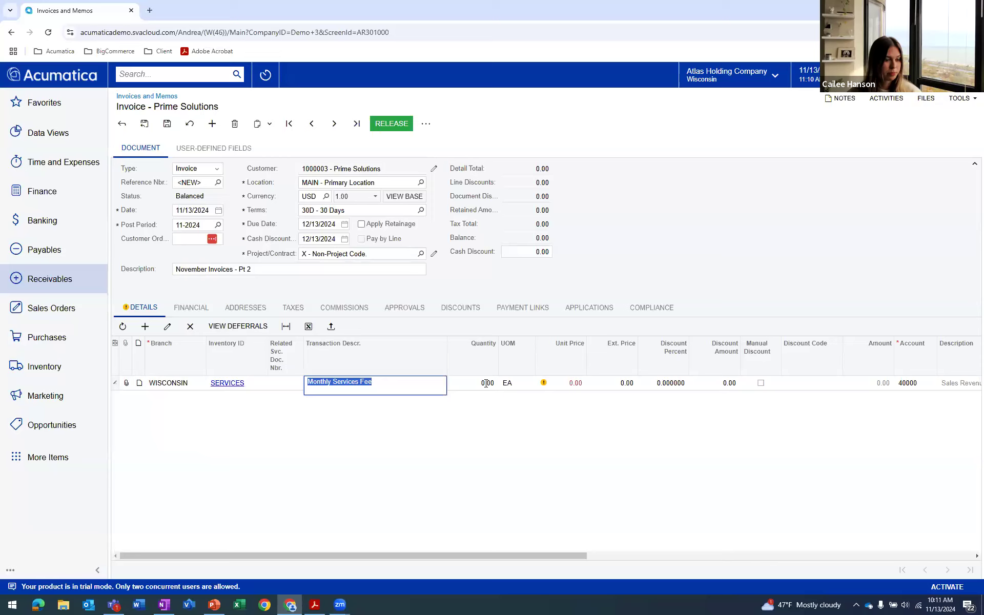
{"action": "type", "text": "15"}
{"action": "left_click", "coordinate": [563, 385]}
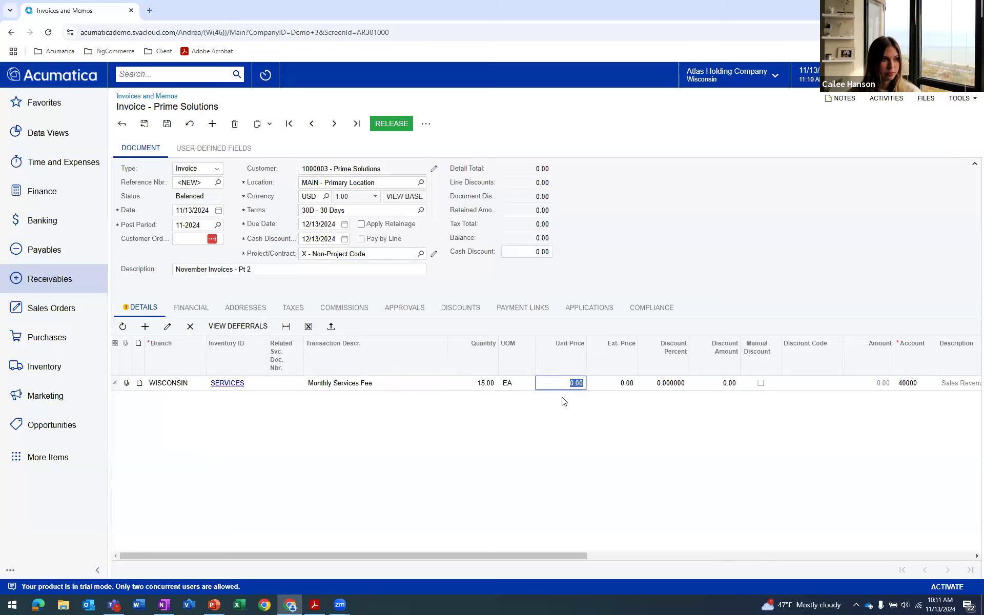
{"action": "type", "text": "250"}
Save and release the Prime Solutions invoice, and create a payment for it
{"action": "left_click", "coordinate": [168, 123]}
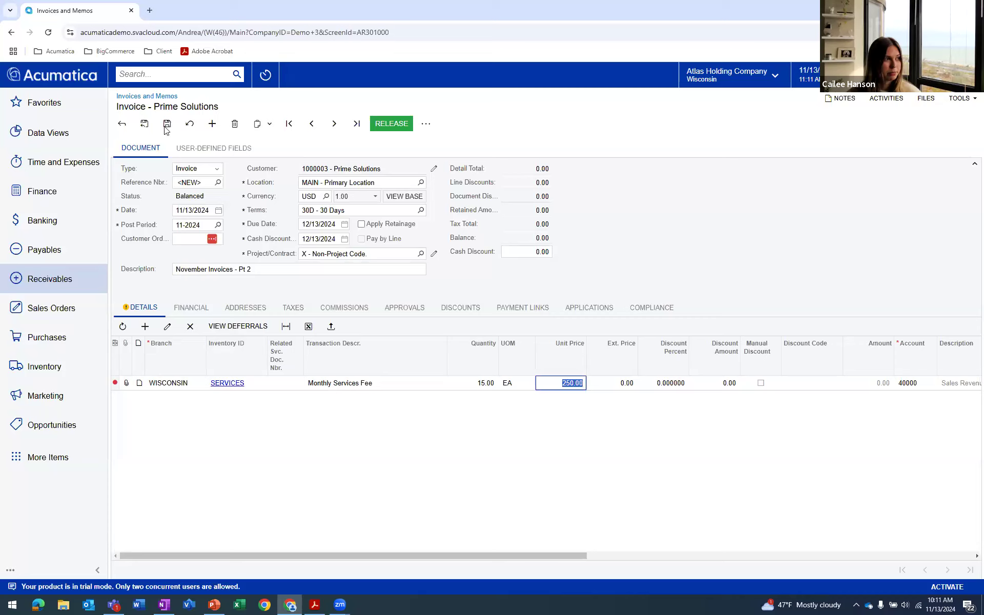
{"action": "left_click", "coordinate": [387, 128]}
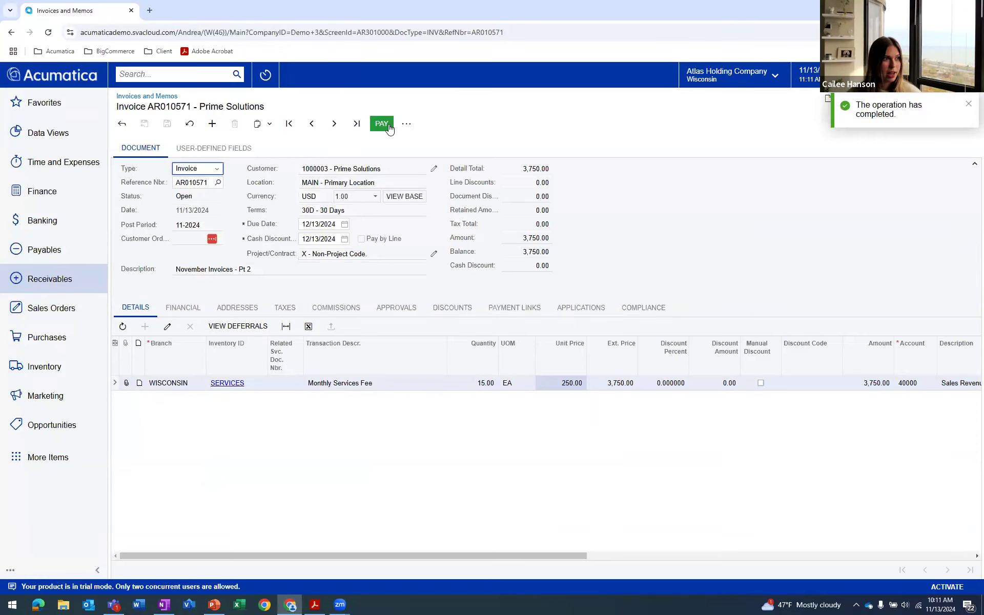
{"action": "left_click", "coordinate": [408, 126]}
{"action": "left_click", "coordinate": [421, 217]}
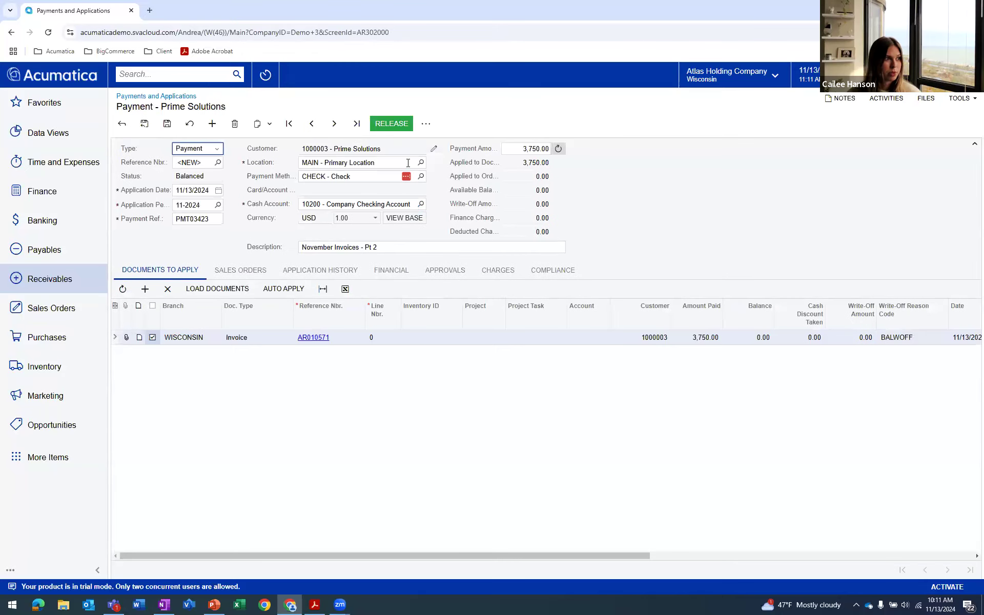
Set the payment method to EFTACH - ACH- Acumatica Payments with a new account, and save the payment
{"action": "left_click", "coordinate": [422, 177]}
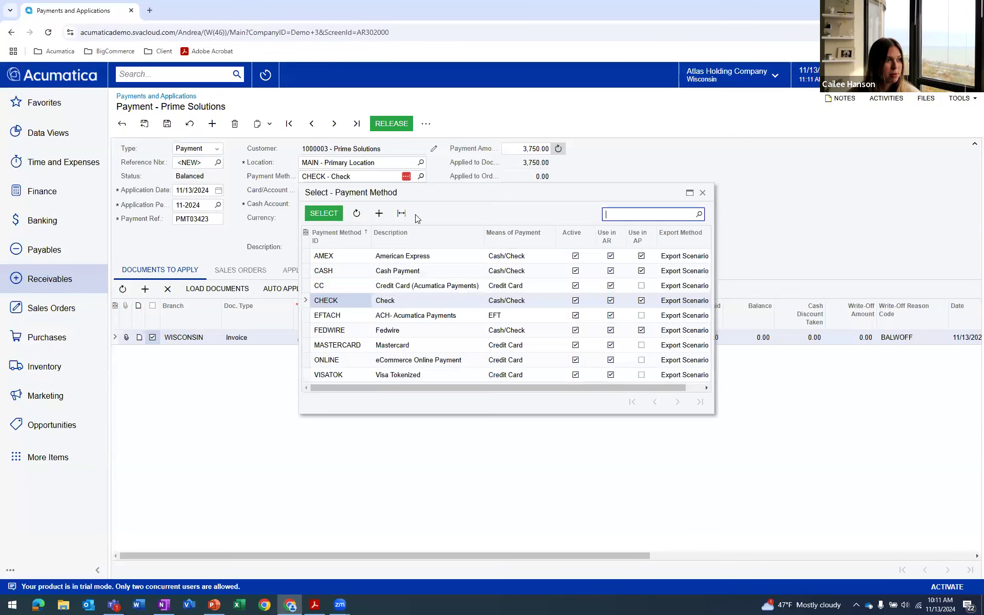
{"action": "double_click", "coordinate": [393, 316]}
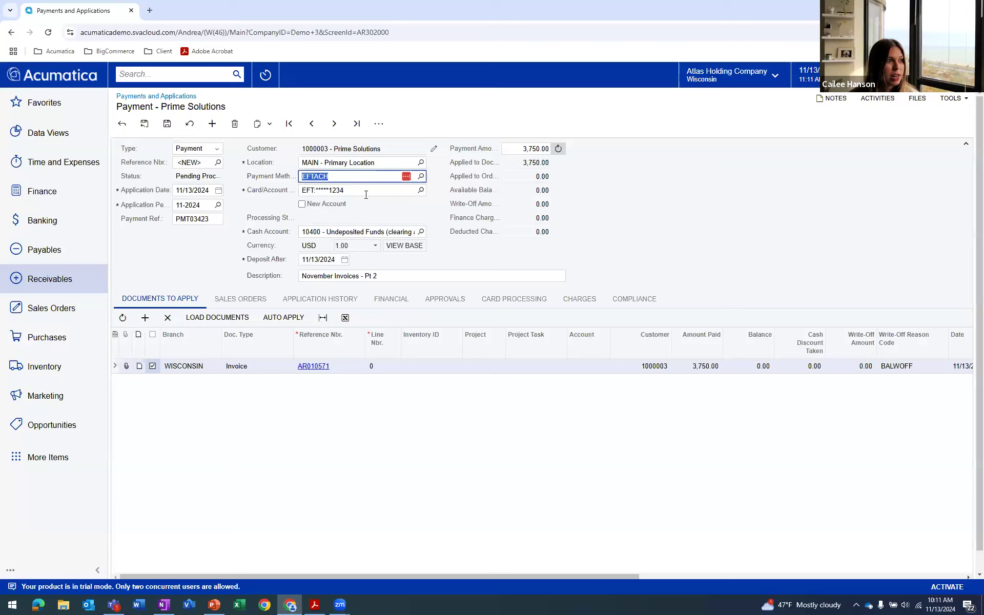
{"action": "left_click", "coordinate": [301, 204]}
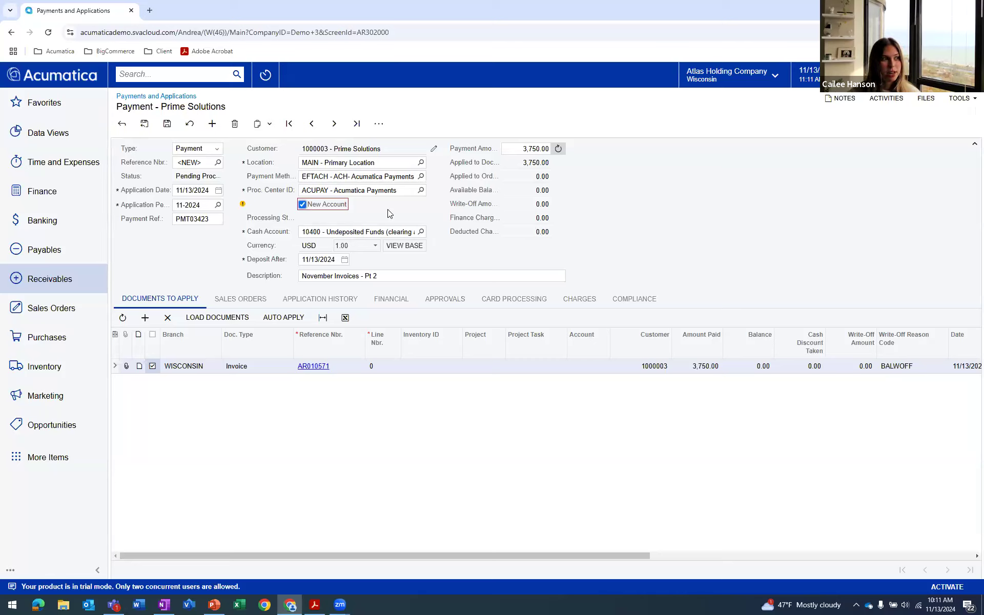
{"action": "left_click", "coordinate": [168, 125]}
Capture the EFT payment and enter the account holder's name for the new account
{"action": "left_click", "coordinate": [379, 123]}
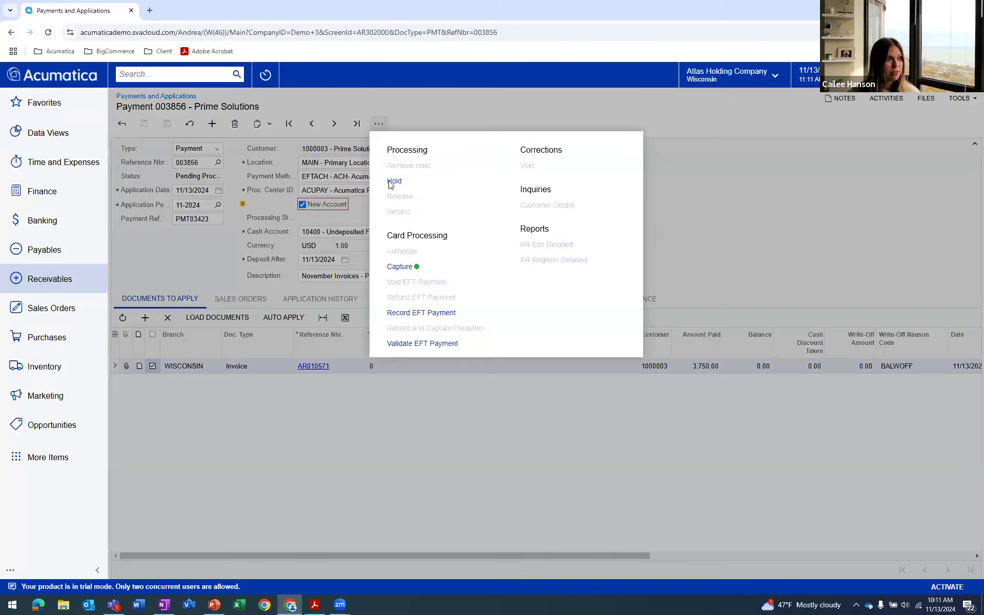
{"action": "left_click", "coordinate": [400, 268]}
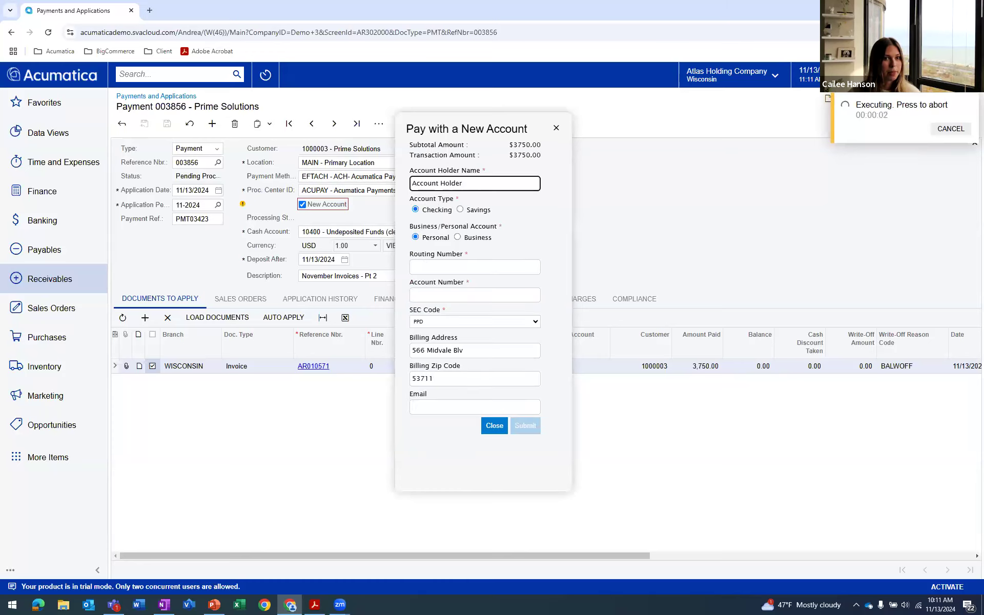
{"action": "triple_click", "coordinate": [489, 184]}
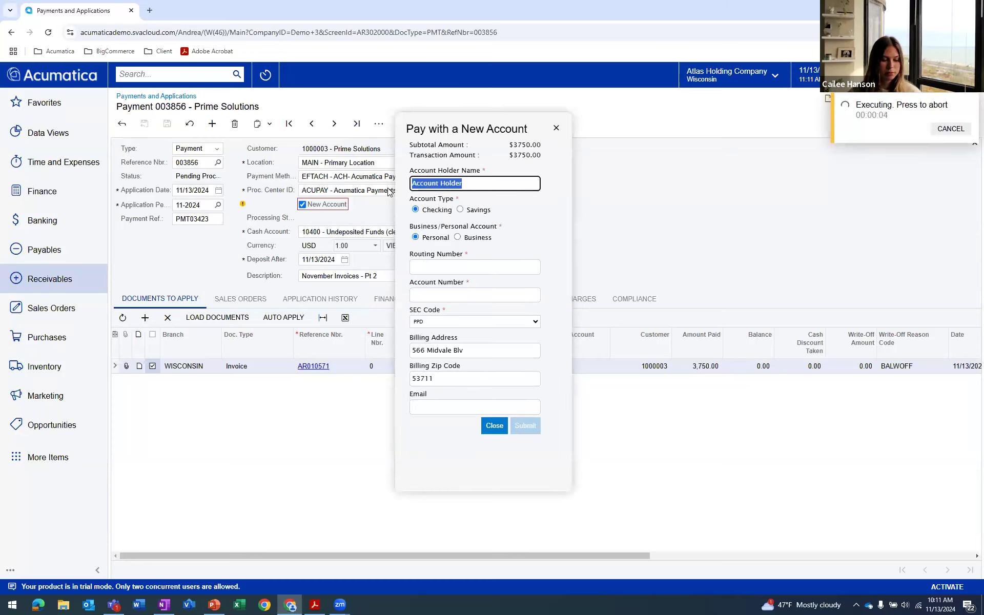
{"action": "type", "text": "Sam Malone"}
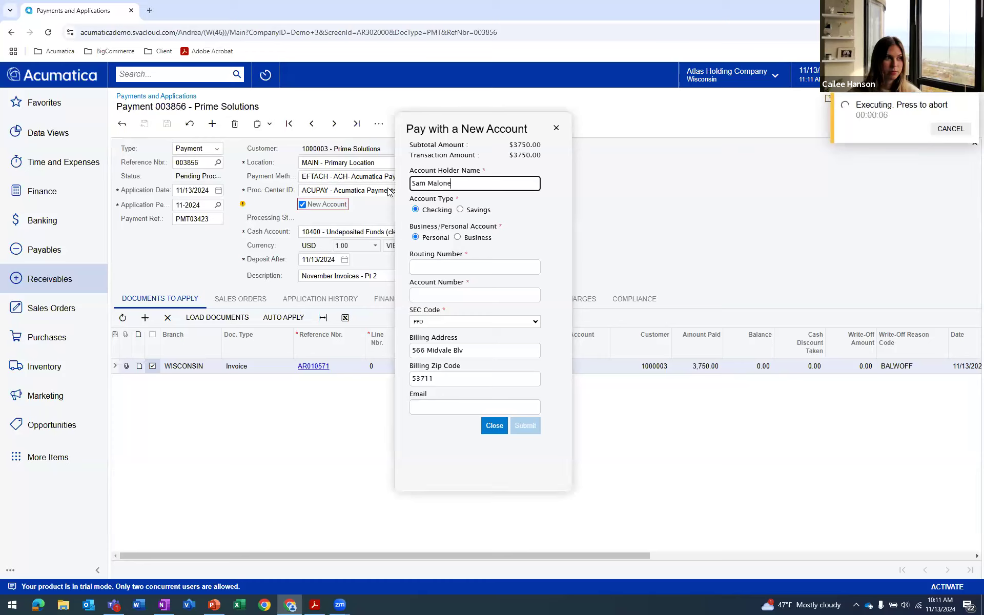
Paste the bank routing number and account number, copied from the other window, into the new account form
{"action": "left_click", "coordinate": [441, 267]}
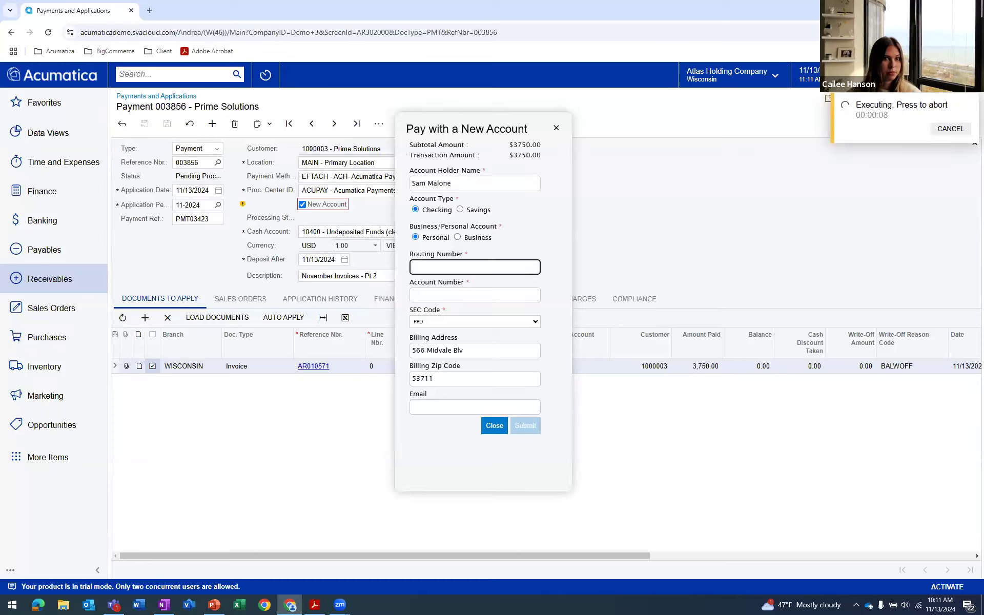
{"action": "key", "text": "alt+Tab"}
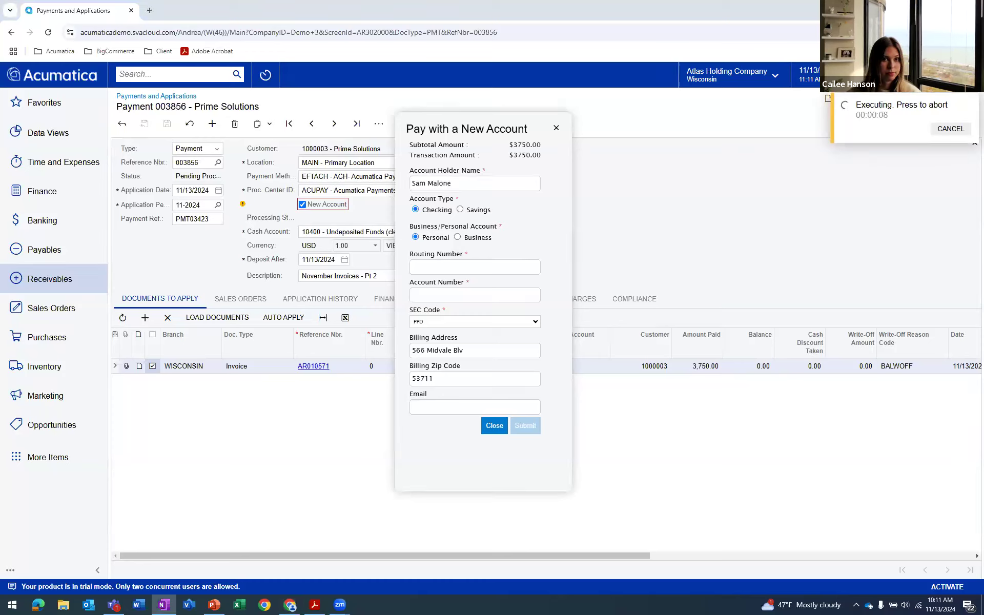
{"action": "left_click", "coordinate": [483, 270]}
{"action": "type", "text": "056008849"}
{"action": "left_click", "coordinate": [490, 293]}
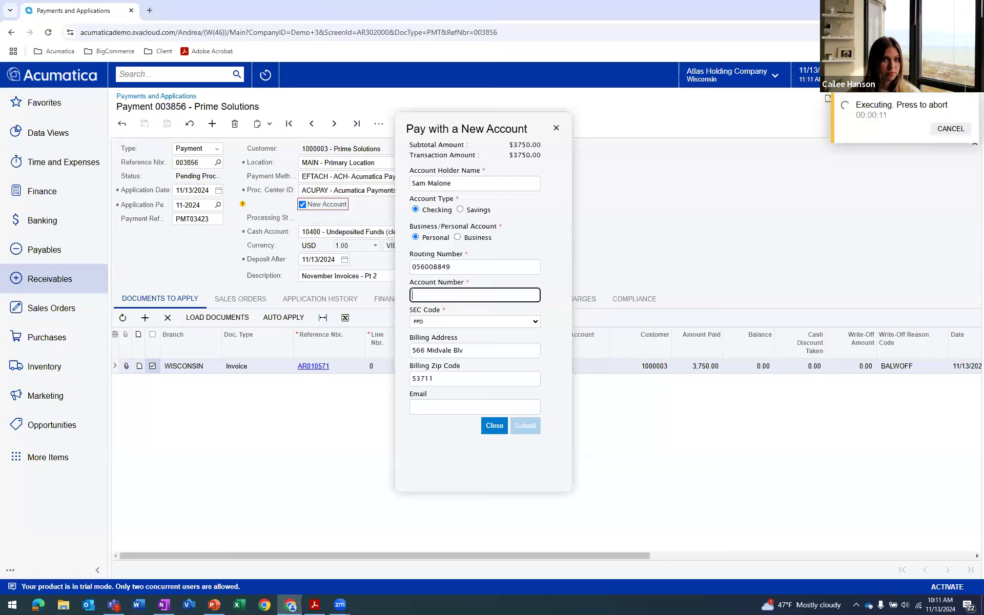
{"action": "key", "text": "alt+Tab"}
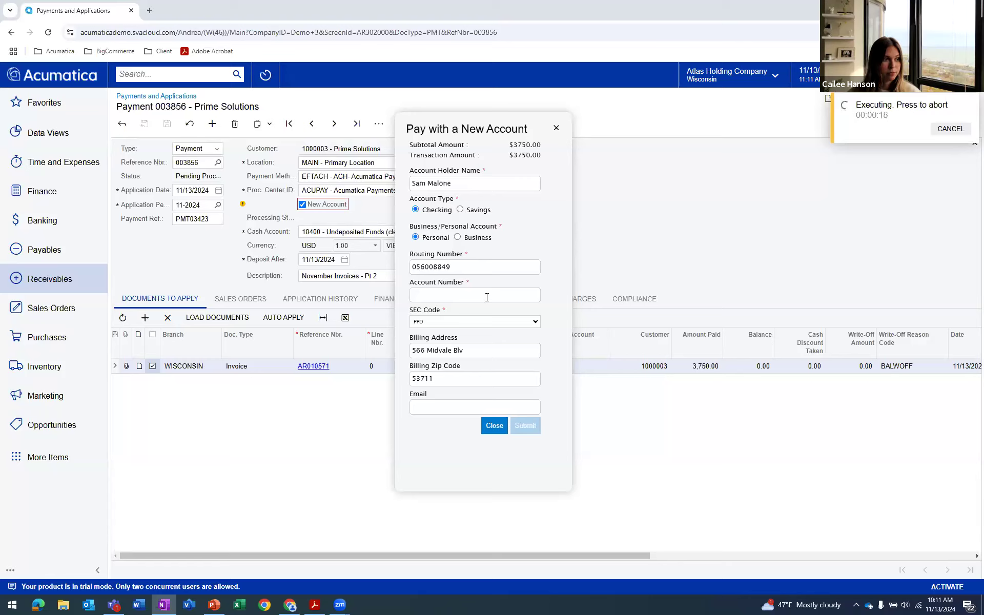
{"action": "left_click", "coordinate": [487, 297]}
{"action": "key", "text": "ctrl+v"}
Fill in the account holder's e-mail and submit the bank account payment
{"action": "left_click", "coordinate": [468, 407]}
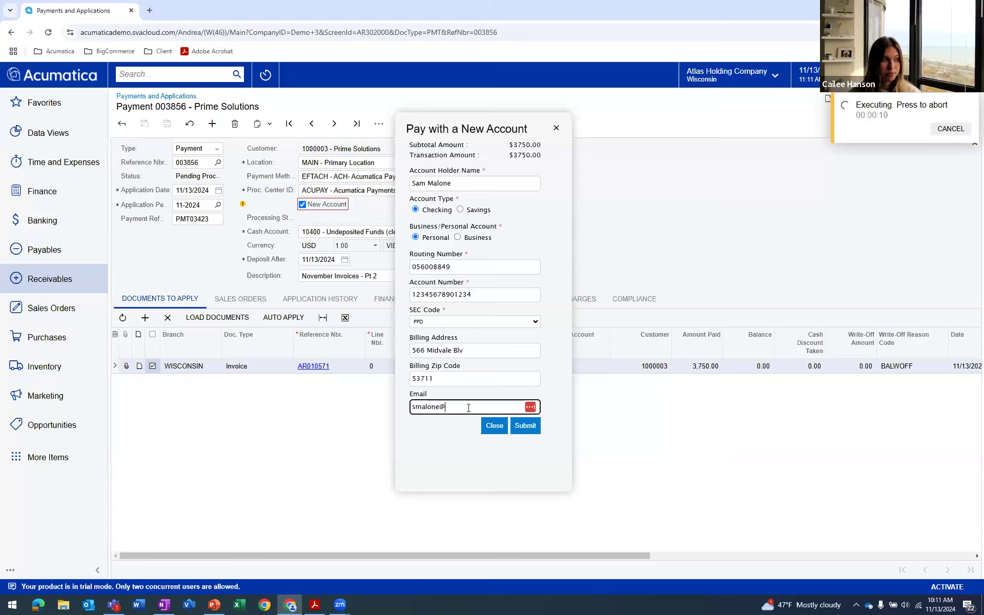
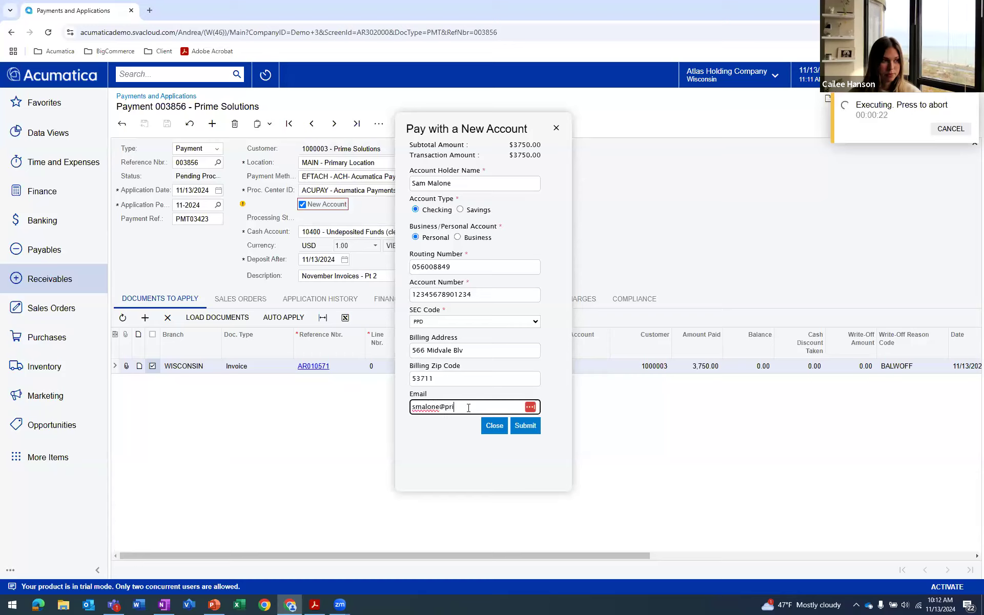
{"action": "left_click", "coordinate": [529, 427]}
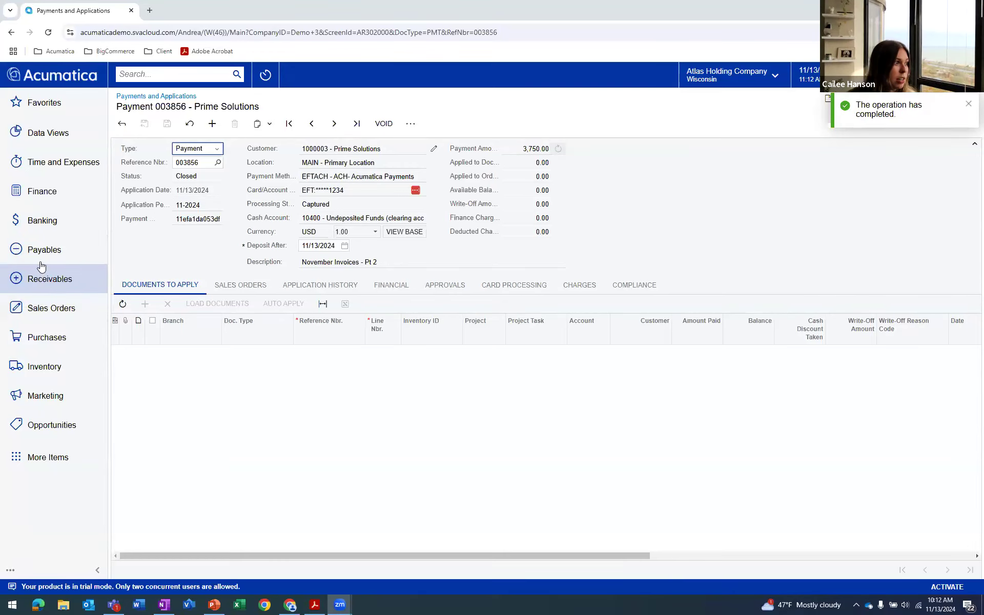
{"action": "left_click", "coordinate": [40, 281]}
{"action": "left_click", "coordinate": [159, 214]}
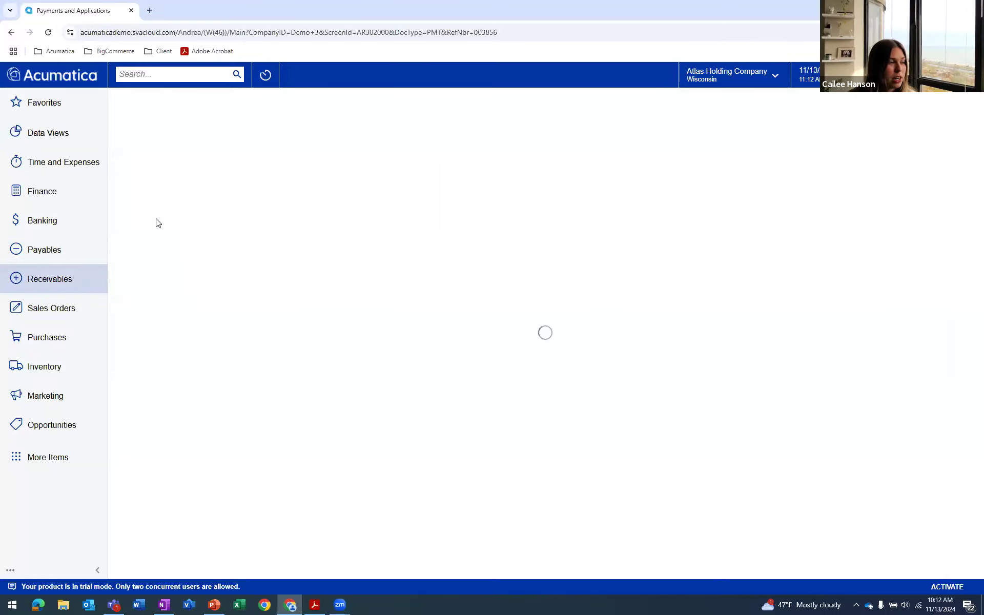
{"action": "left_click", "coordinate": [166, 125]}
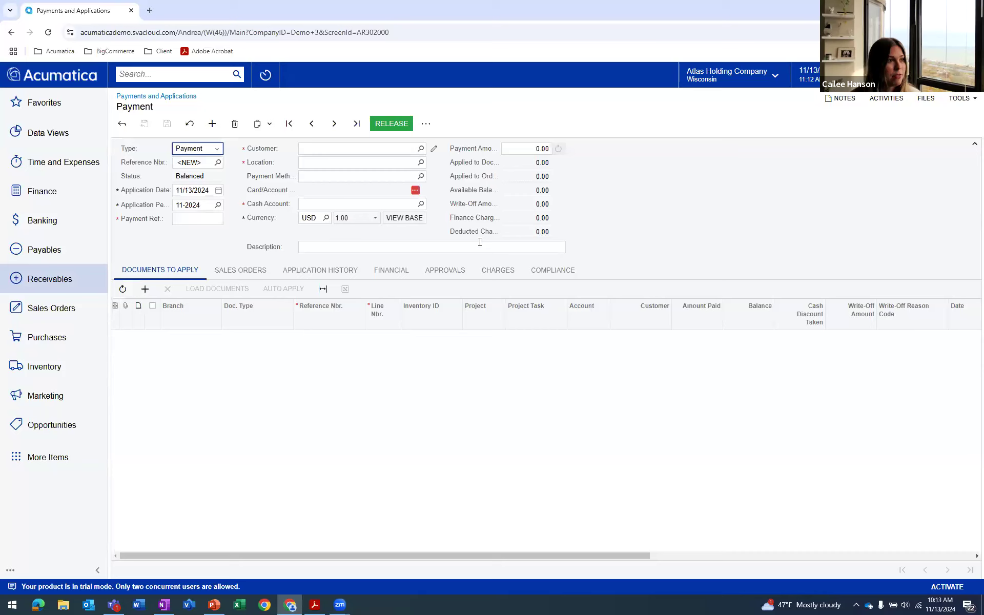
{"action": "left_click", "coordinate": [420, 149]}
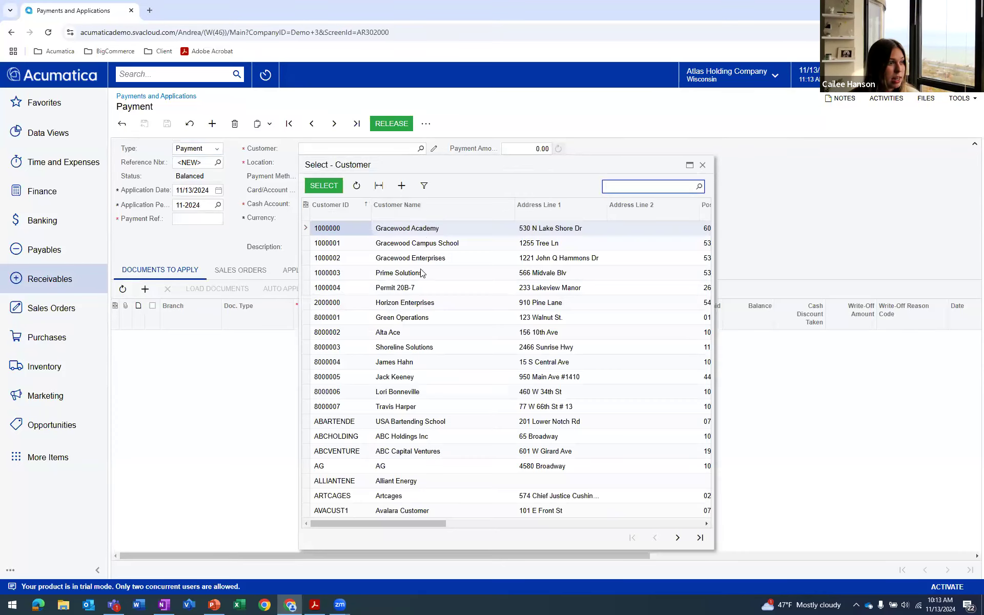
{"action": "double_click", "coordinate": [419, 229]}
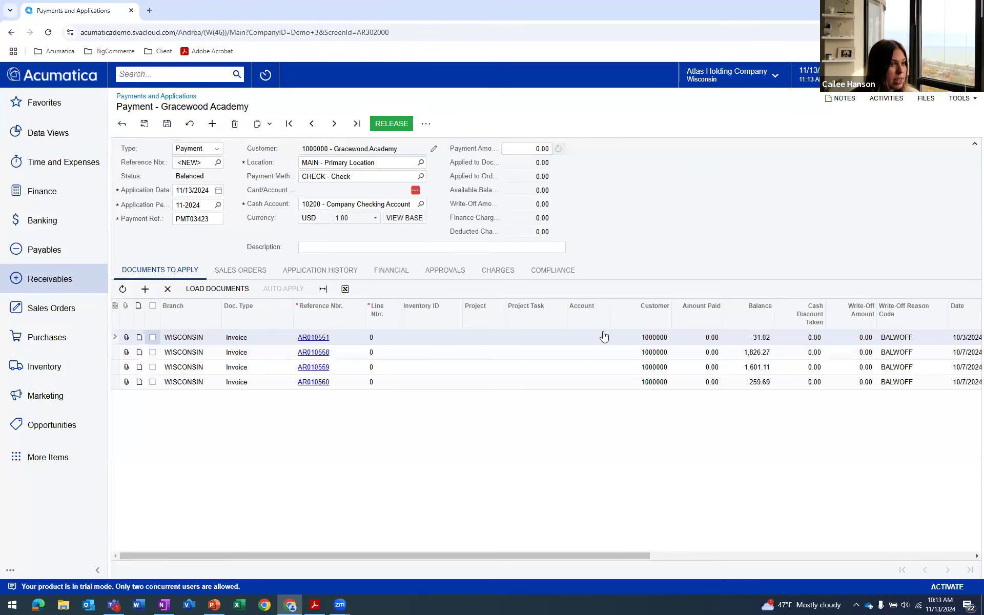
{"action": "left_click", "coordinate": [519, 153]}
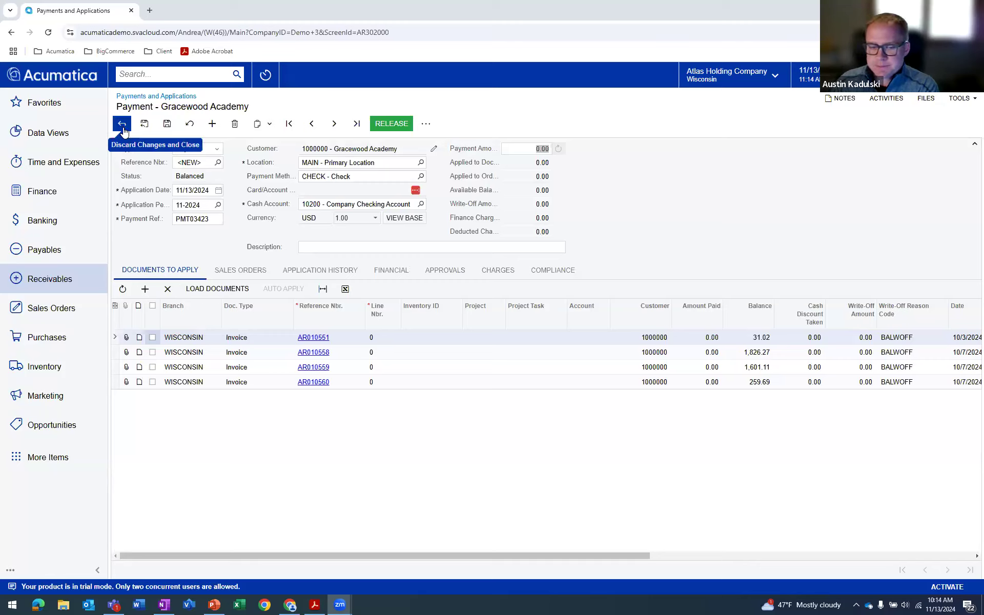
{"action": "left_click", "coordinate": [123, 128]}
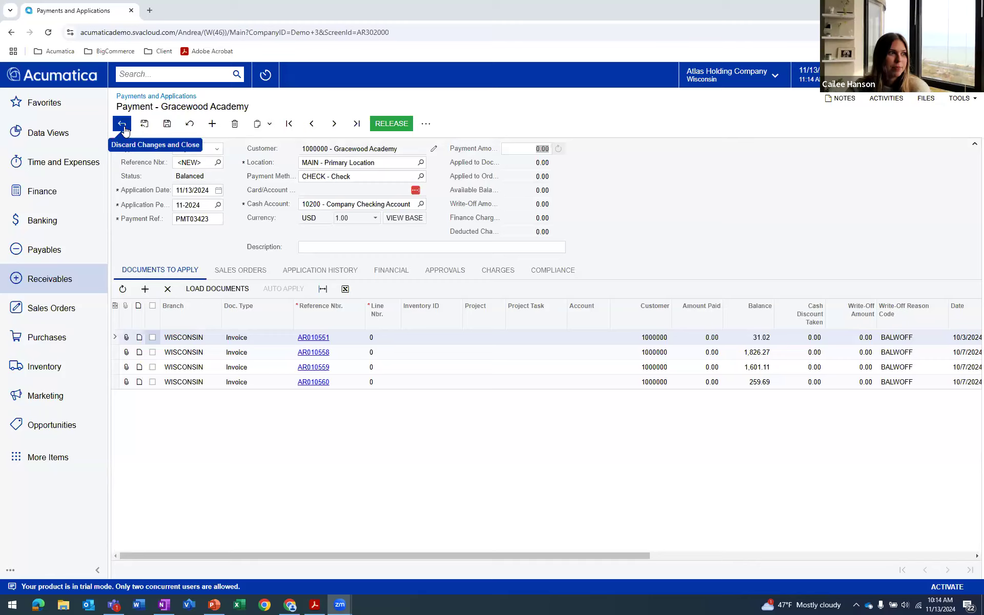
{"action": "left_click", "coordinate": [534, 97]}
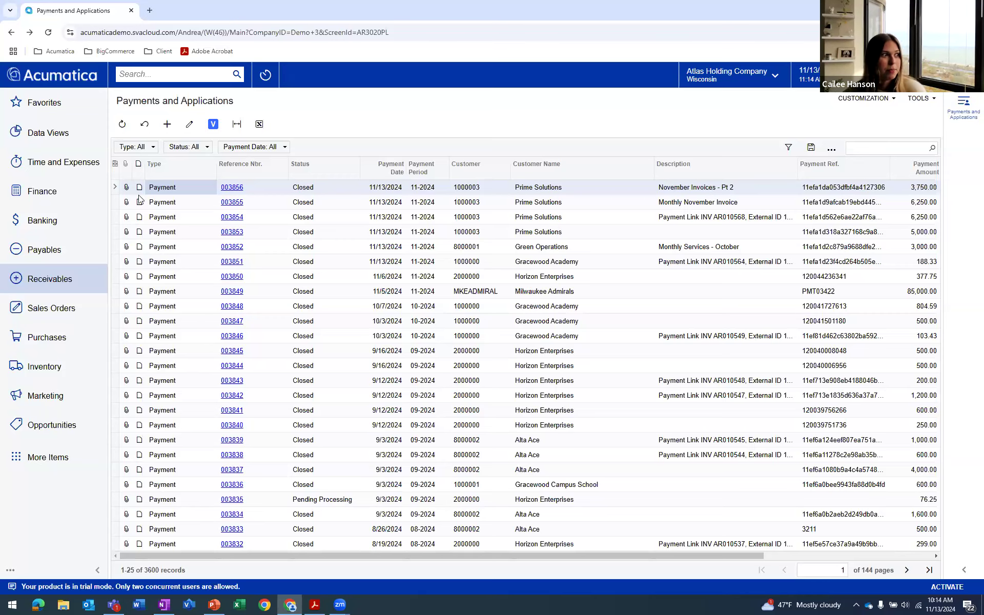
Start a new invoice from the Invoices and Memos list and set its customer to Shoreline Solutions
{"action": "left_click", "coordinate": [64, 284]}
{"action": "left_click", "coordinate": [163, 194]}
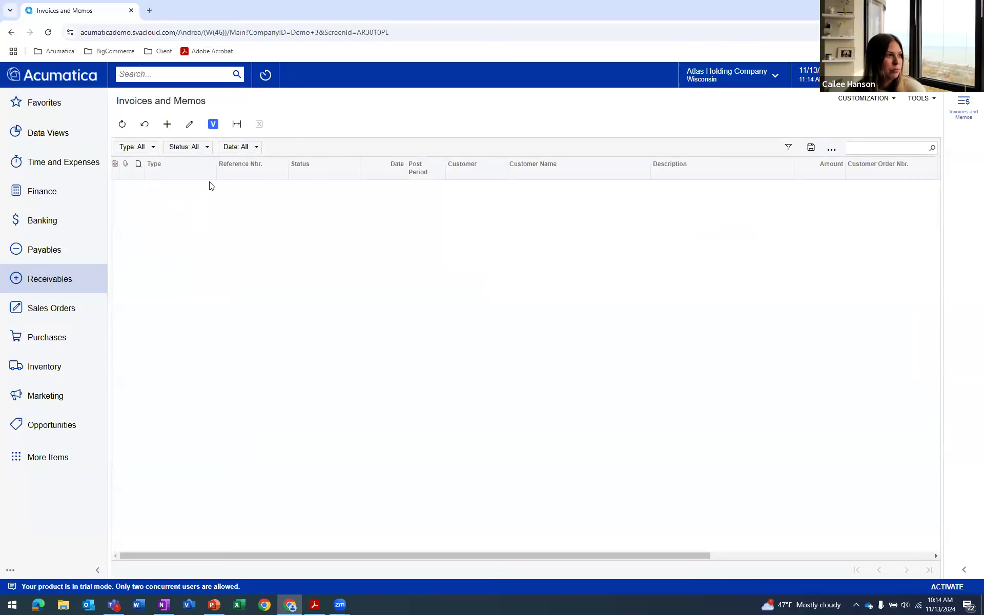
{"action": "left_click", "coordinate": [164, 126]}
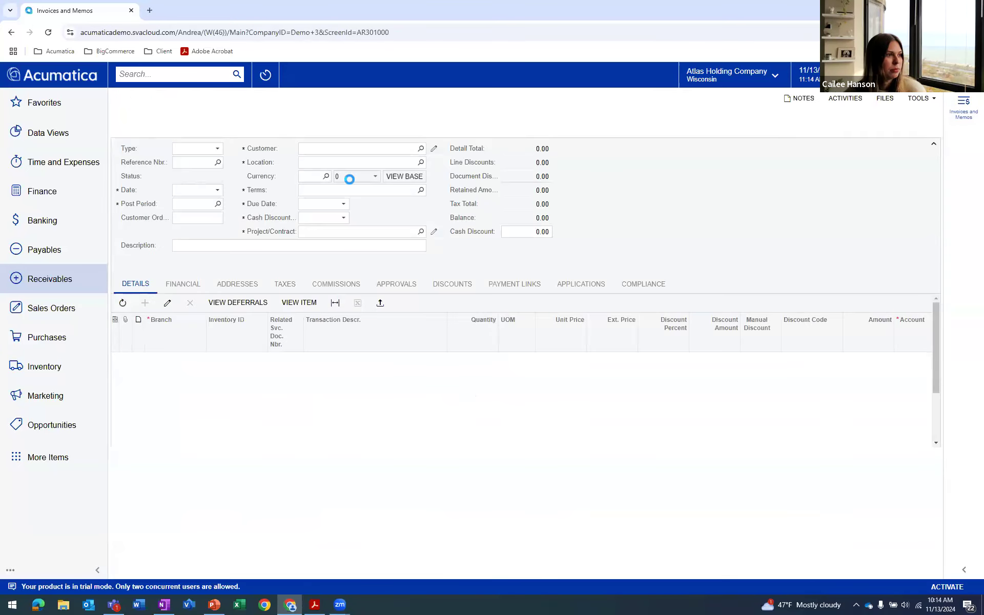
{"action": "left_click", "coordinate": [421, 169]}
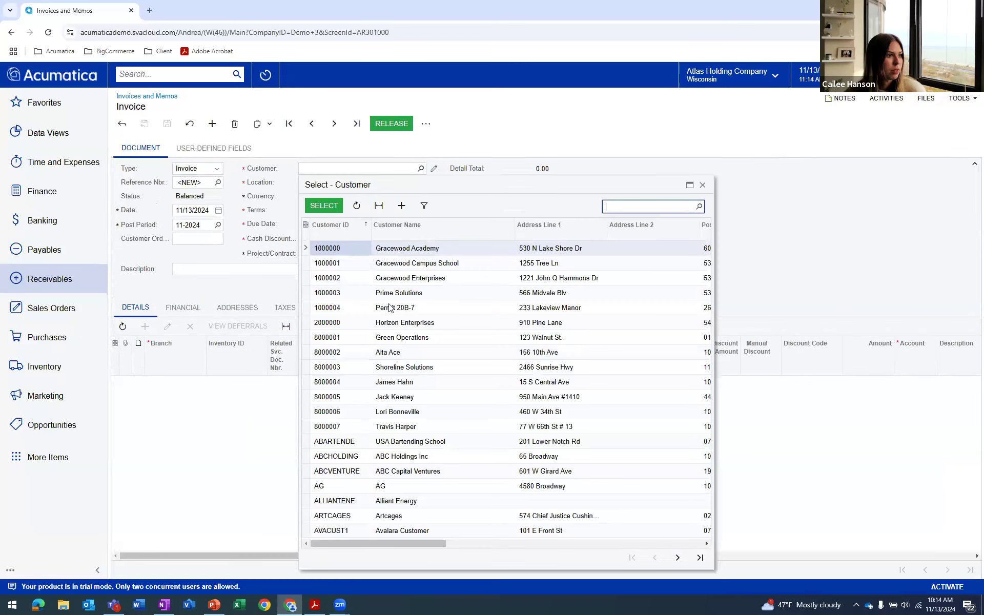
{"action": "double_click", "coordinate": [357, 367]}
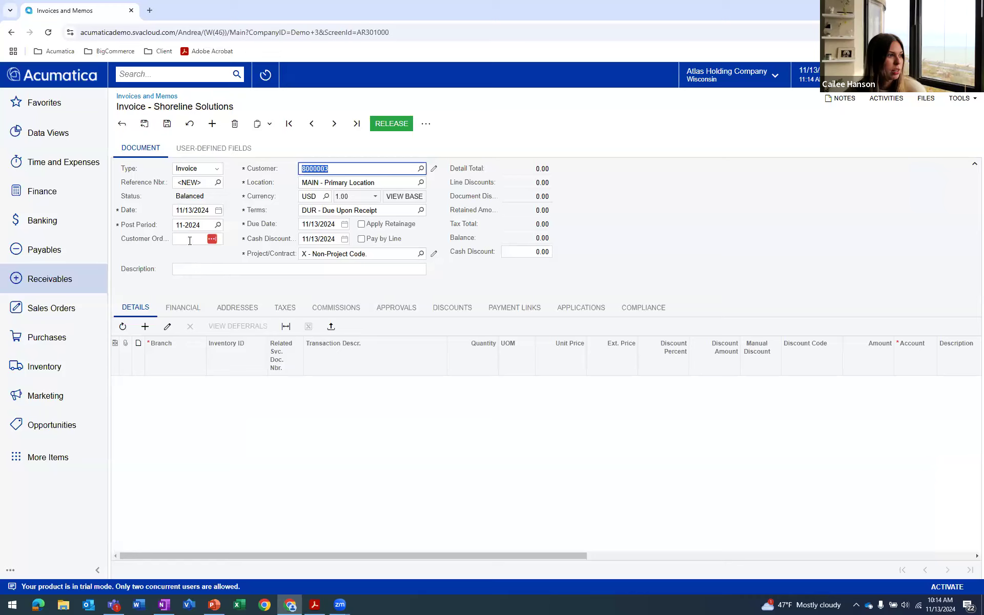
Enter "Monthly Invoice- November" as the description of the new Shoreline Solutions invoice
{"action": "left_click", "coordinate": [209, 271]}
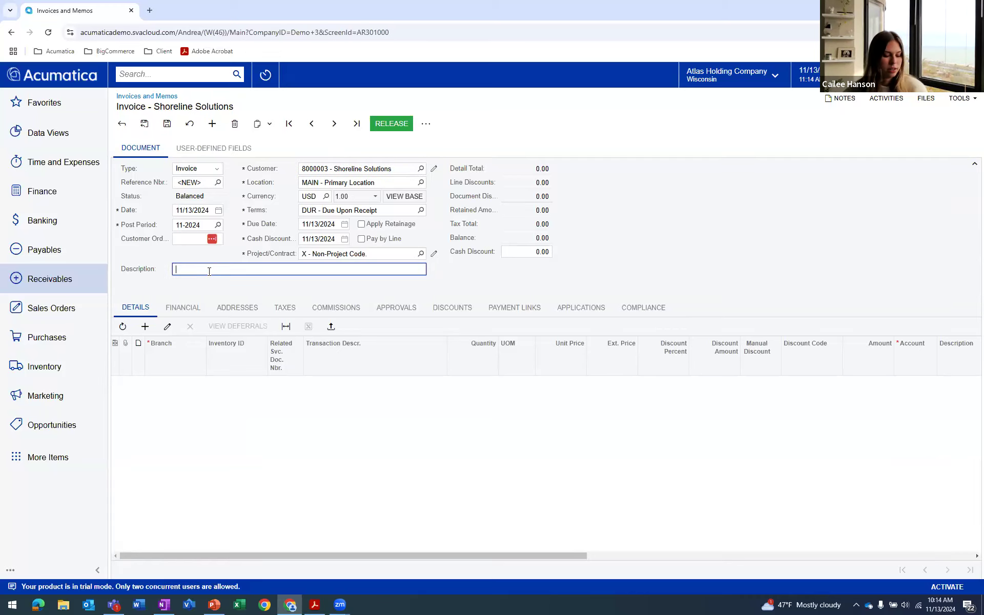
{"action": "type", "text": "Monthly Invoice- Novembner"}
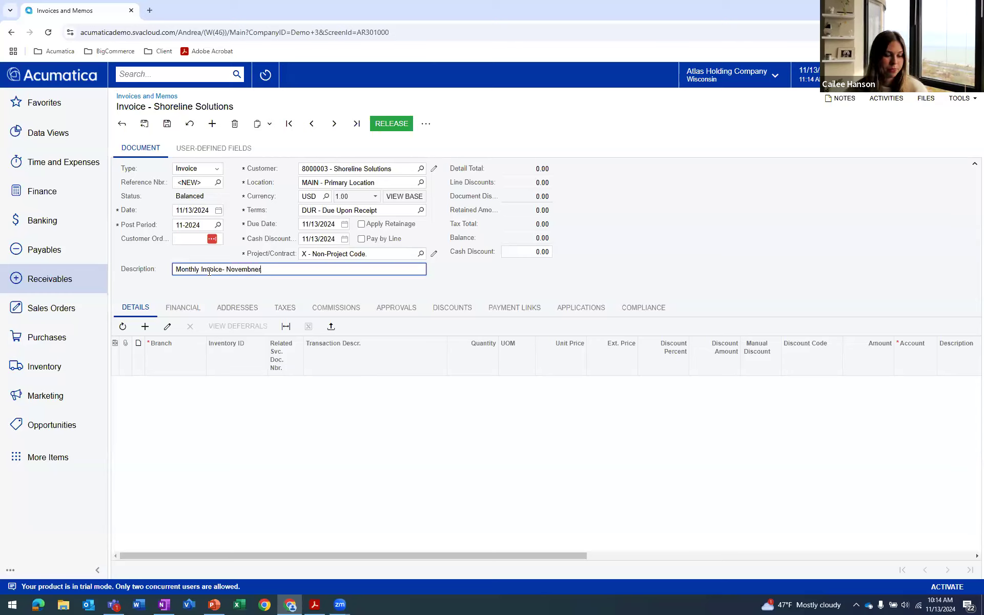
{"action": "key", "text": "BackSpace"}
{"action": "key", "text": "BackSpace"}
{"action": "key", "text": "BackSpace"}
{"action": "type", "text": "er"}
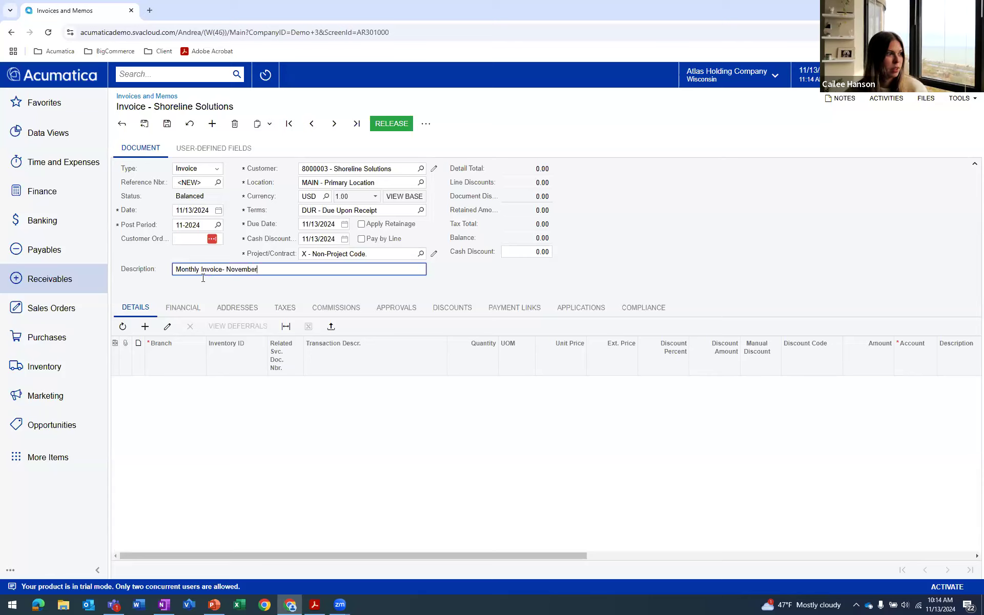
Add a SERVICES line with quantity 15 and unit price 250 to the invoice details, and save the invoice
{"action": "left_click", "coordinate": [145, 326]}
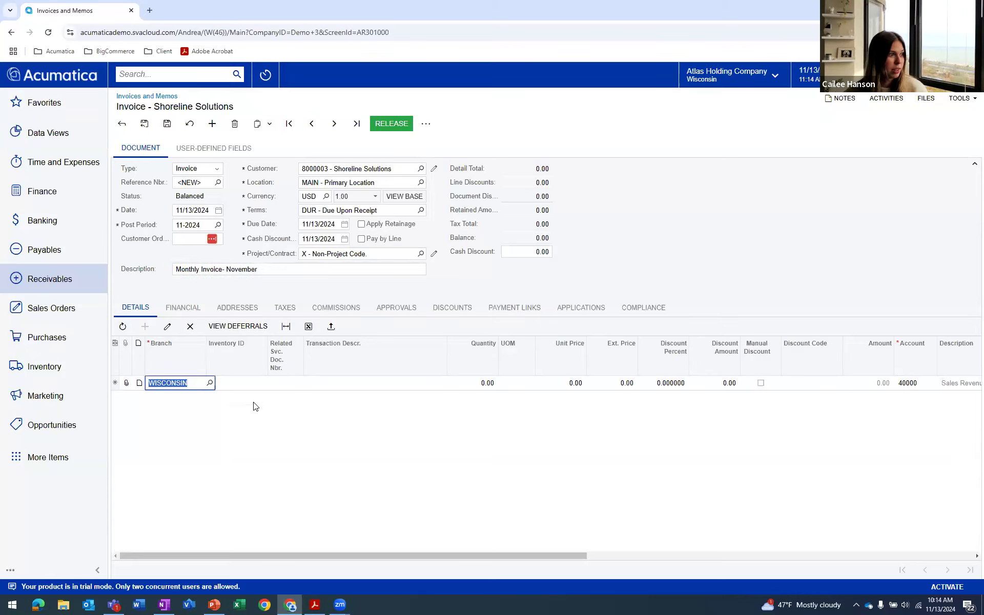
{"action": "left_click", "coordinate": [273, 384]}
{"action": "type", "text": "services"}
{"action": "left_click", "coordinate": [267, 422]}
{"action": "left_click", "coordinate": [486, 384]}
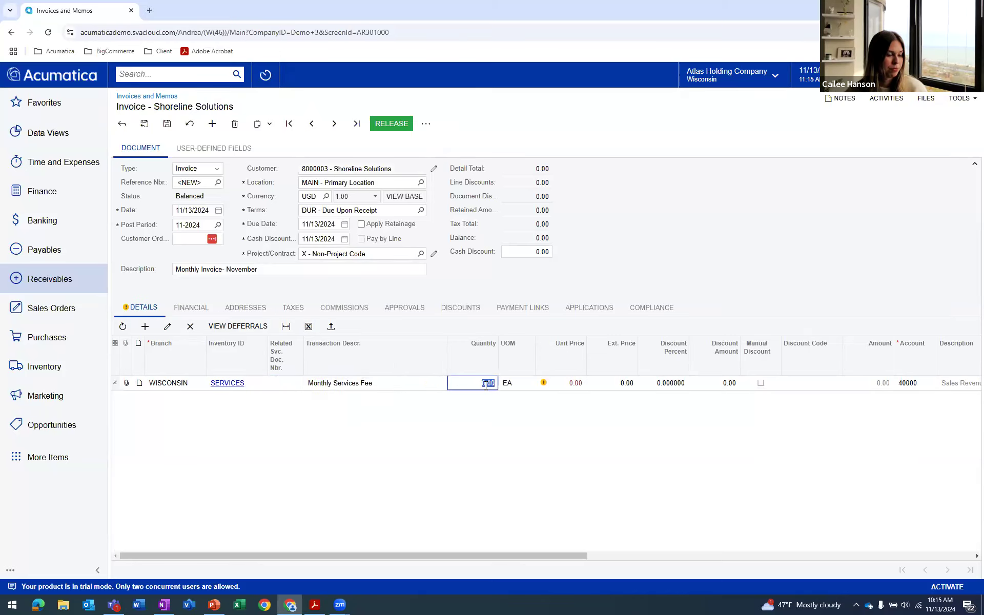
{"action": "type", "text": "15"}
{"action": "left_click", "coordinate": [584, 388]}
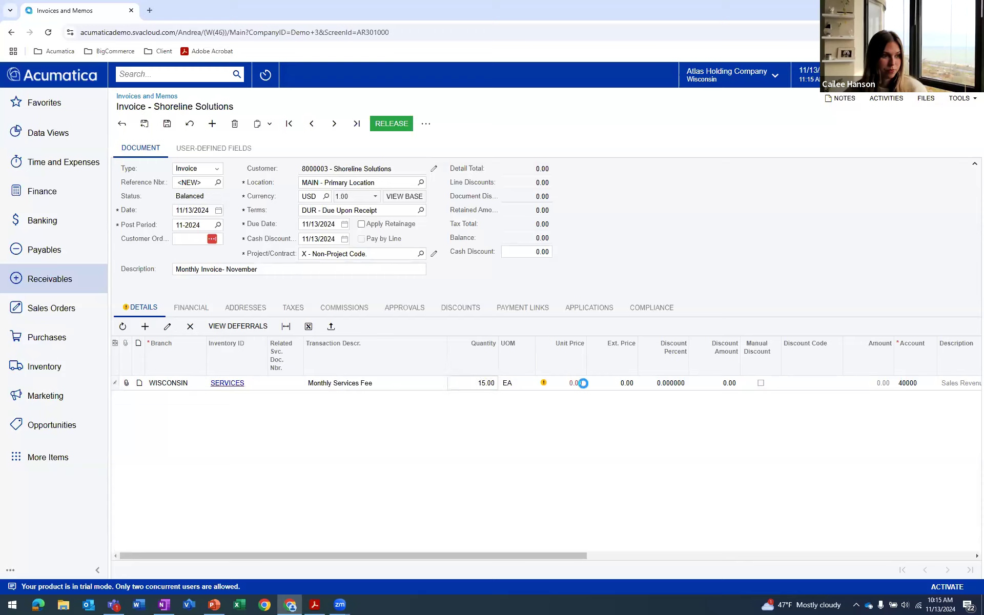
{"action": "type", "text": "250"}
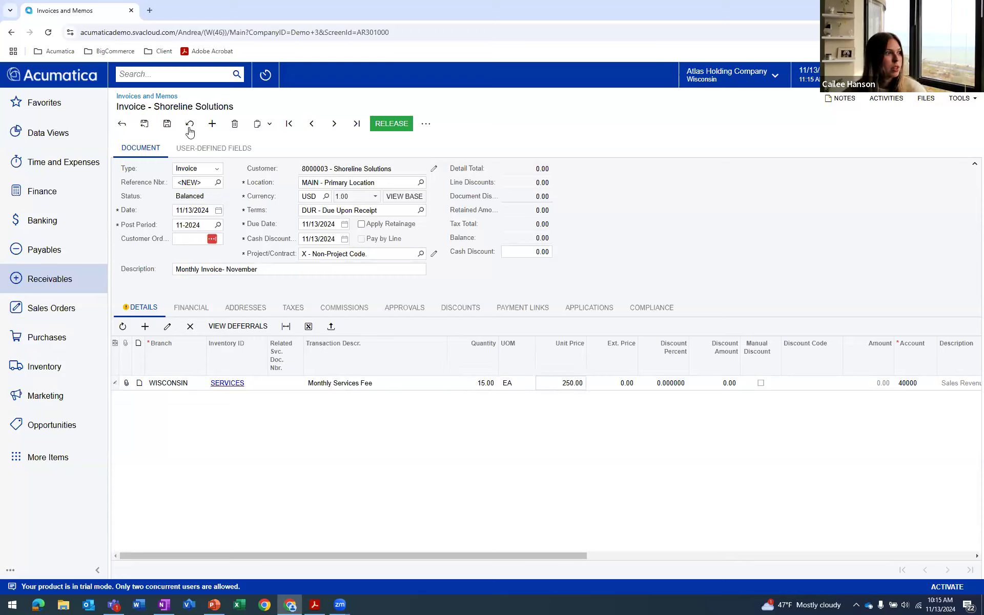
{"action": "left_click", "coordinate": [167, 124]}
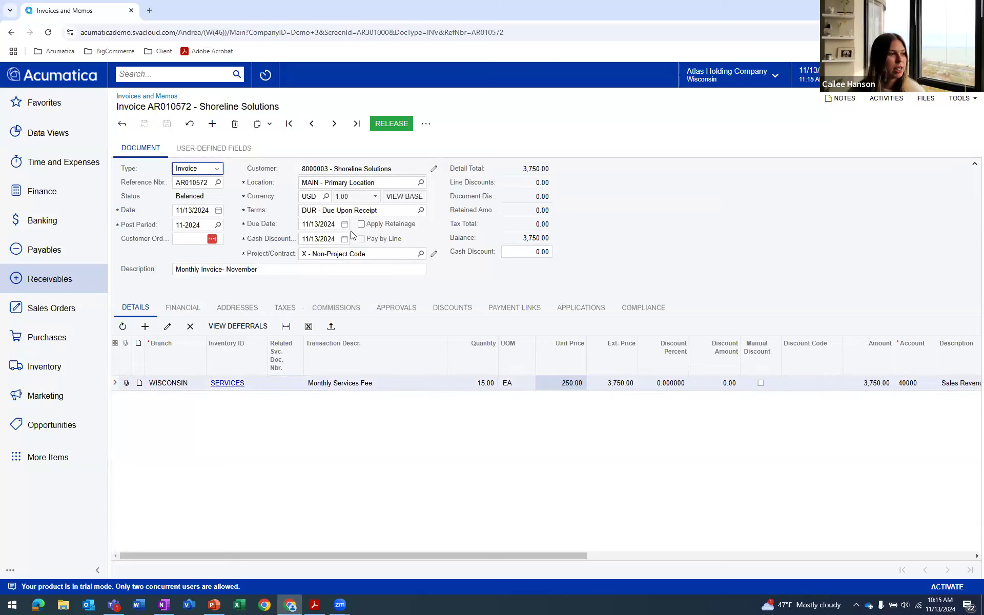
Release the invoice and create its payment link with the ACUPAY processing center and Email delivery
{"action": "left_click", "coordinate": [392, 124]}
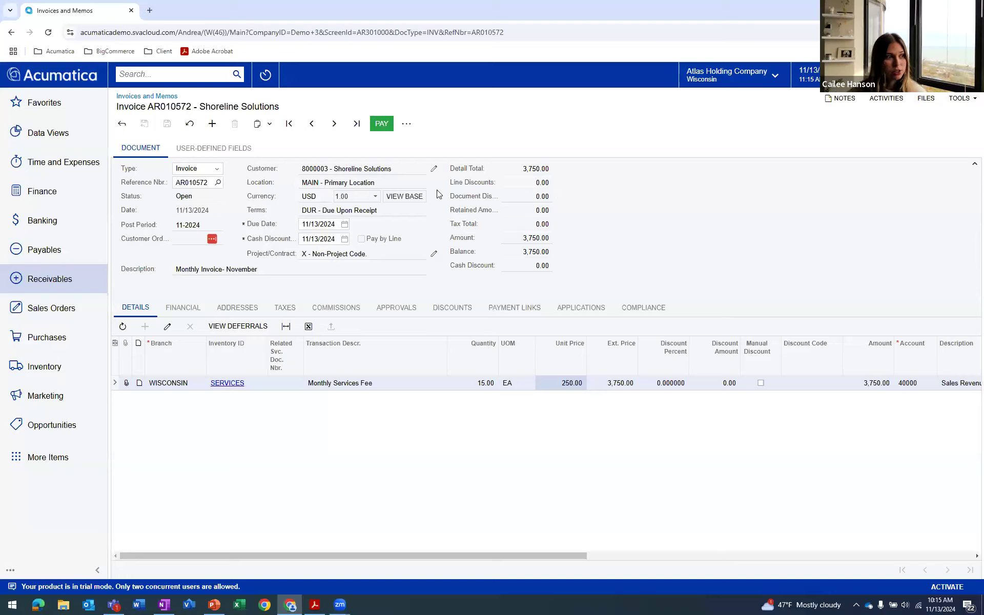
{"action": "left_click", "coordinate": [523, 309]}
{"action": "left_click", "coordinate": [274, 333]}
{"action": "double_click", "coordinate": [249, 403]}
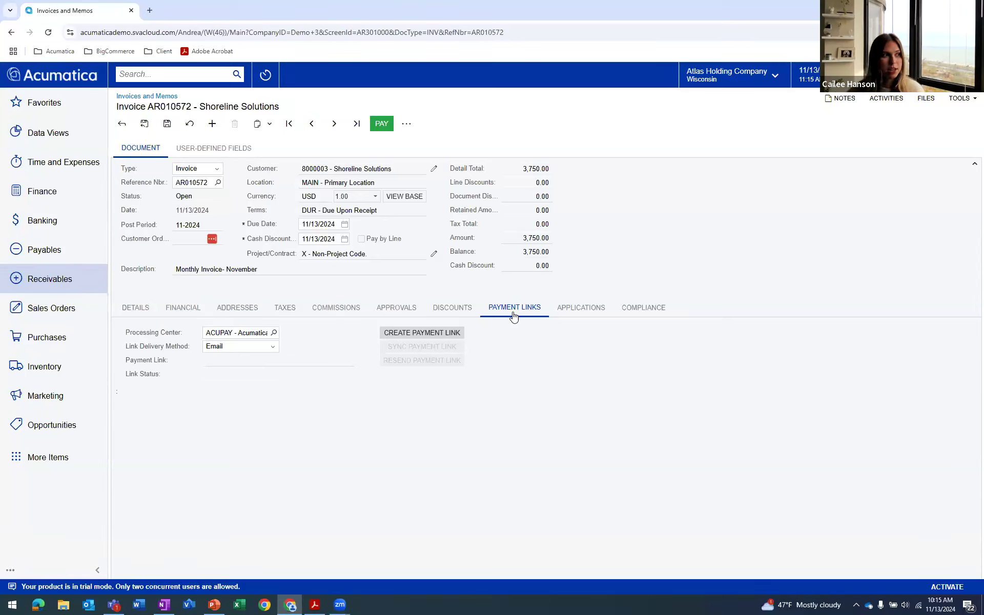
{"action": "left_click", "coordinate": [441, 332]}
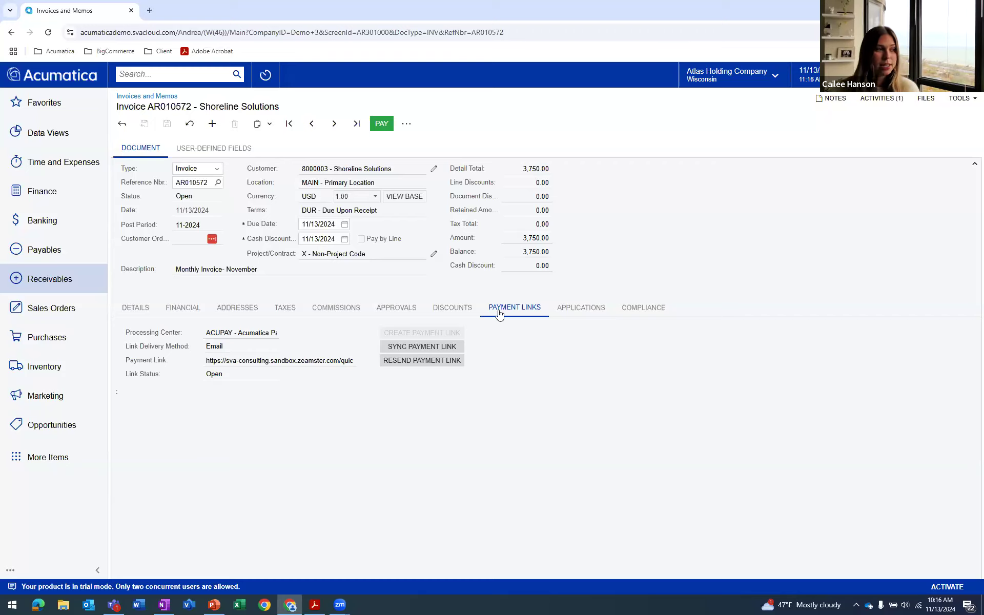
Review the payment link email listed in the invoice's activities and close it
{"action": "left_click", "coordinate": [882, 100]}
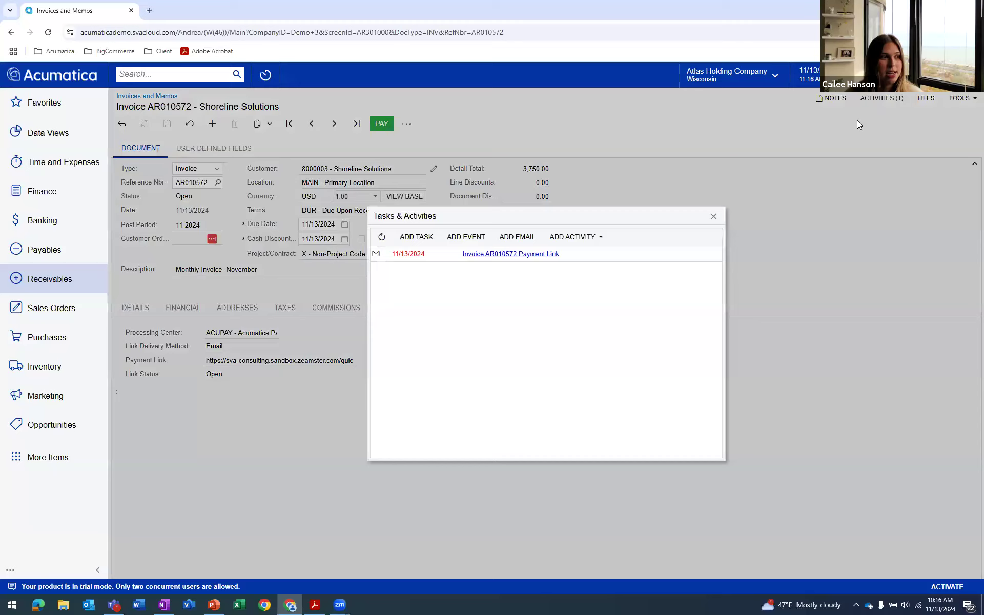
{"action": "left_click", "coordinate": [416, 255]}
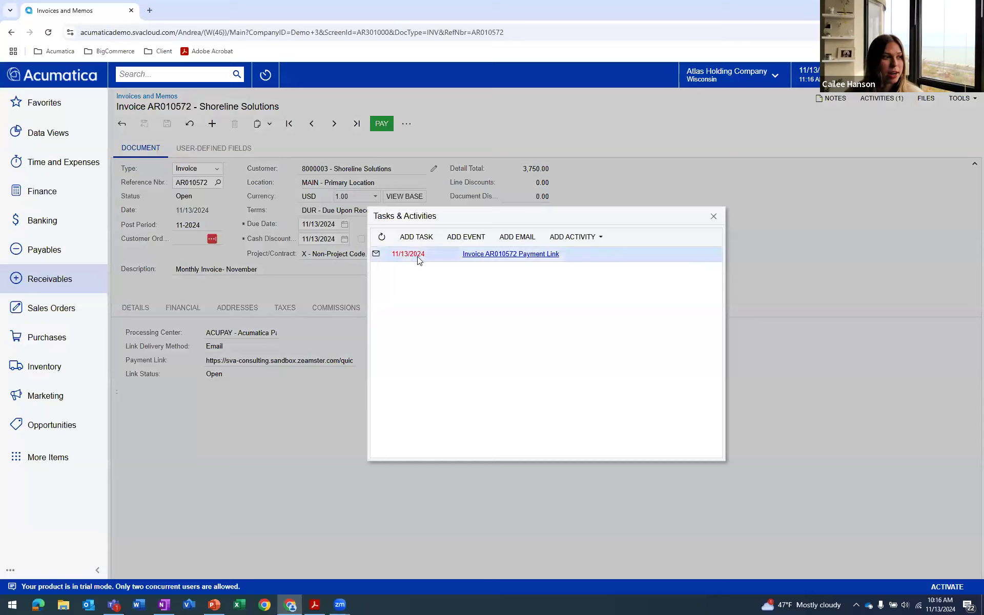
{"action": "left_click", "coordinate": [526, 257]}
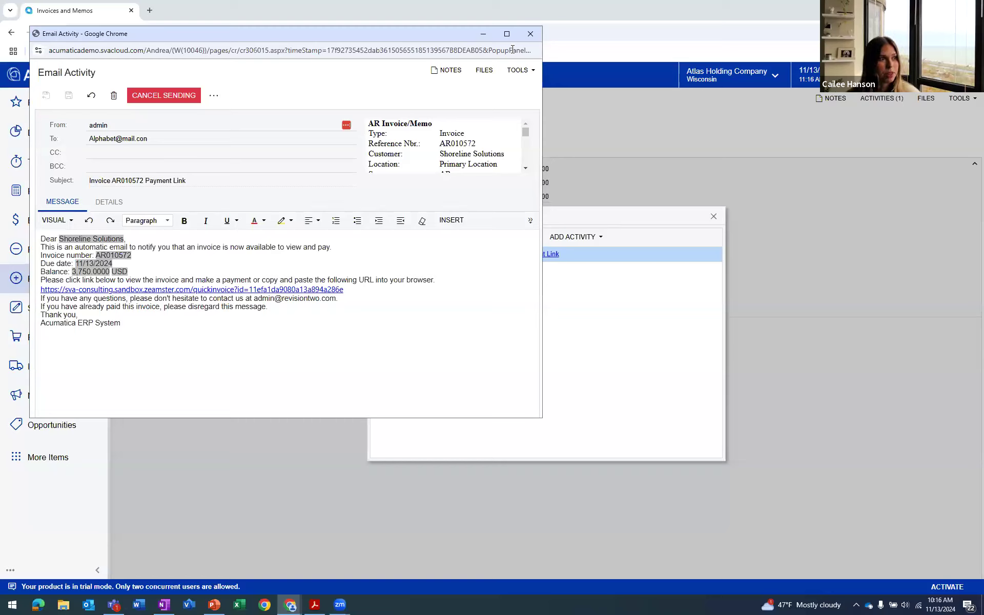
{"action": "left_click", "coordinate": [531, 34]}
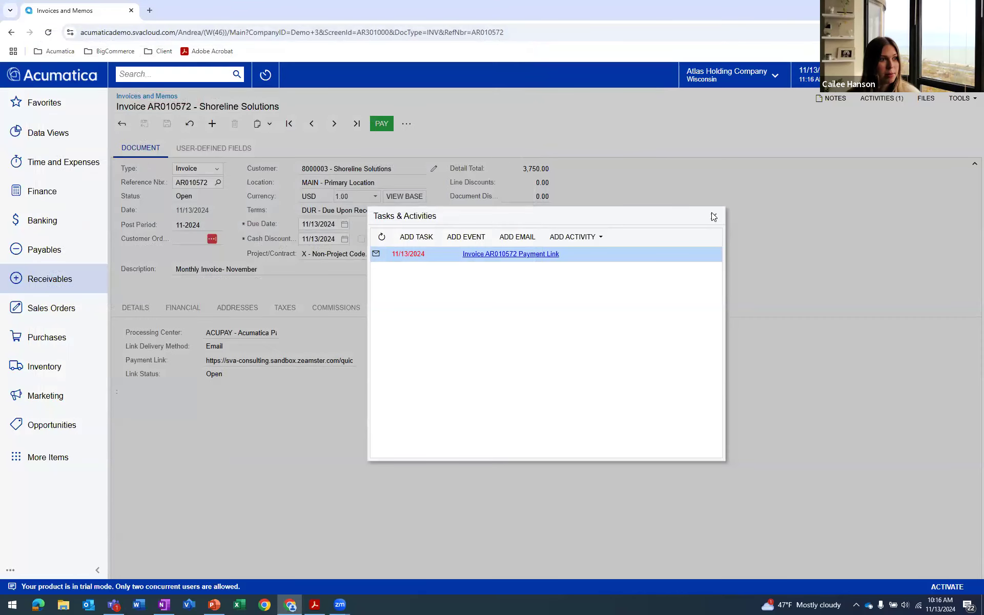
{"action": "left_click", "coordinate": [714, 216]}
Email the invoice to the customer and dismiss the chat notification
{"action": "left_click", "coordinate": [407, 123]}
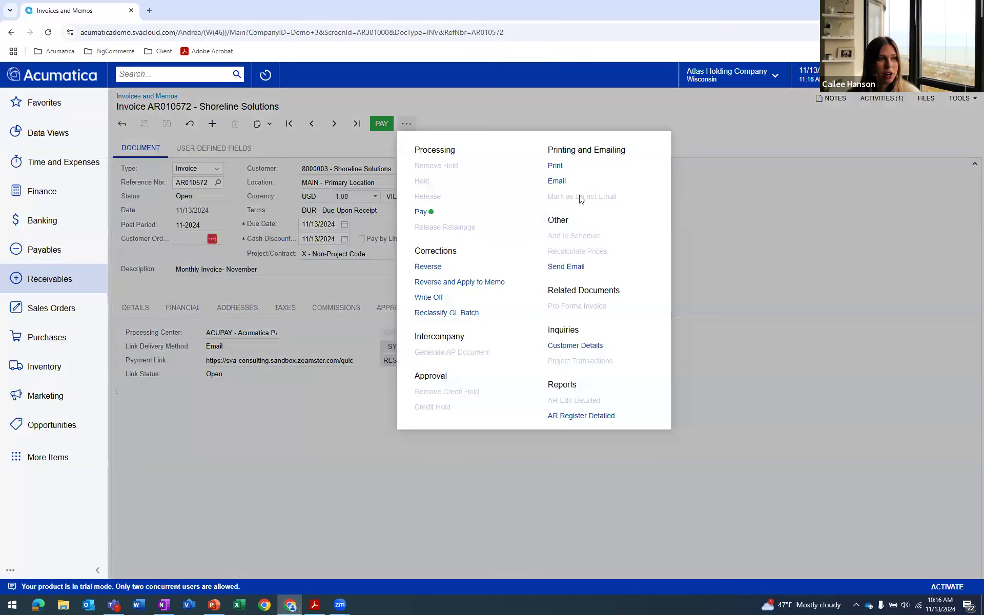
{"action": "left_click", "coordinate": [558, 181]}
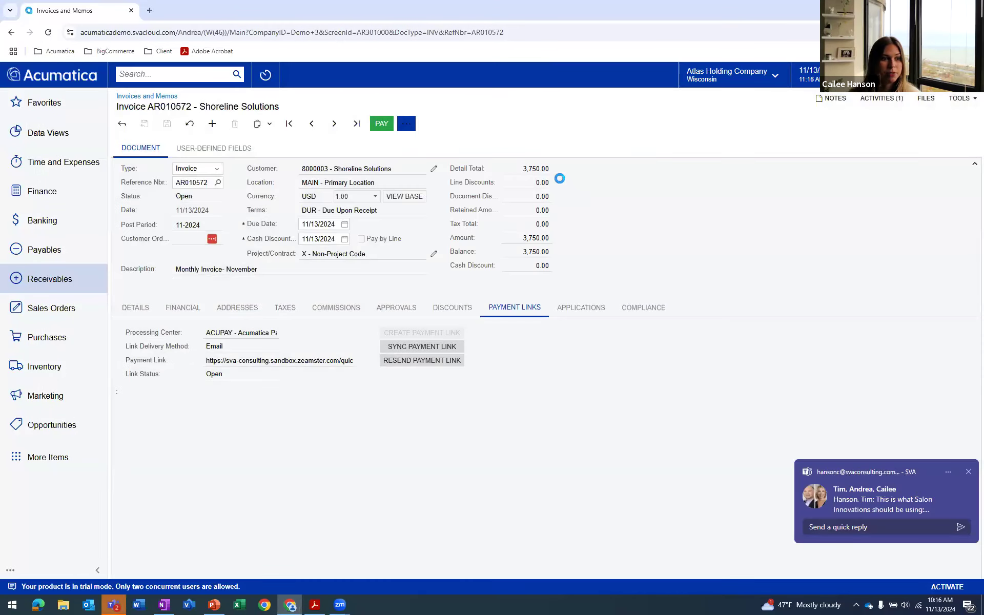
{"action": "left_click", "coordinate": [968, 473]}
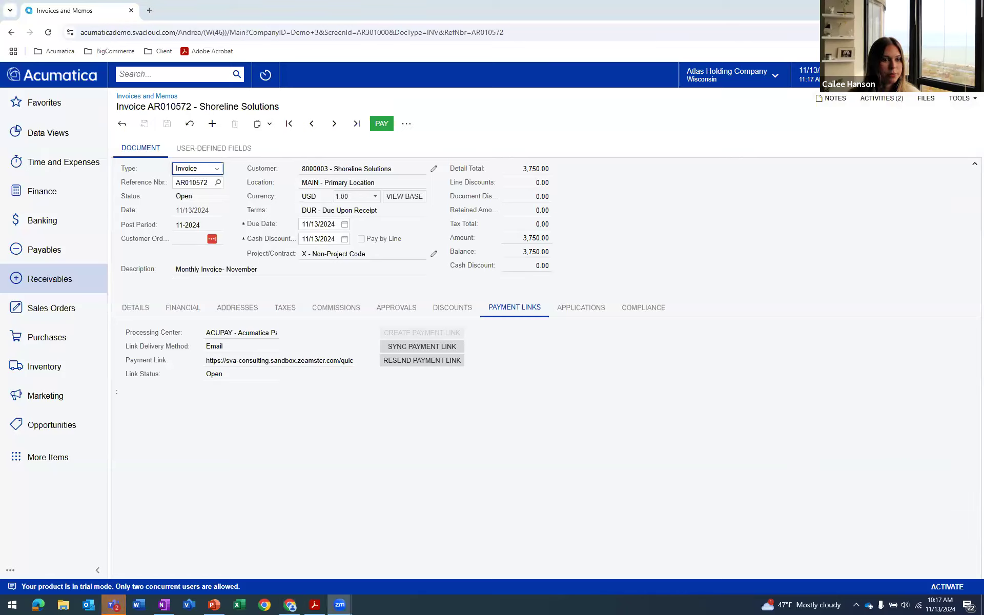
Open the "available for viewing" invoice email from the invoice's activities and list its attached files
{"action": "left_click", "coordinate": [880, 102]}
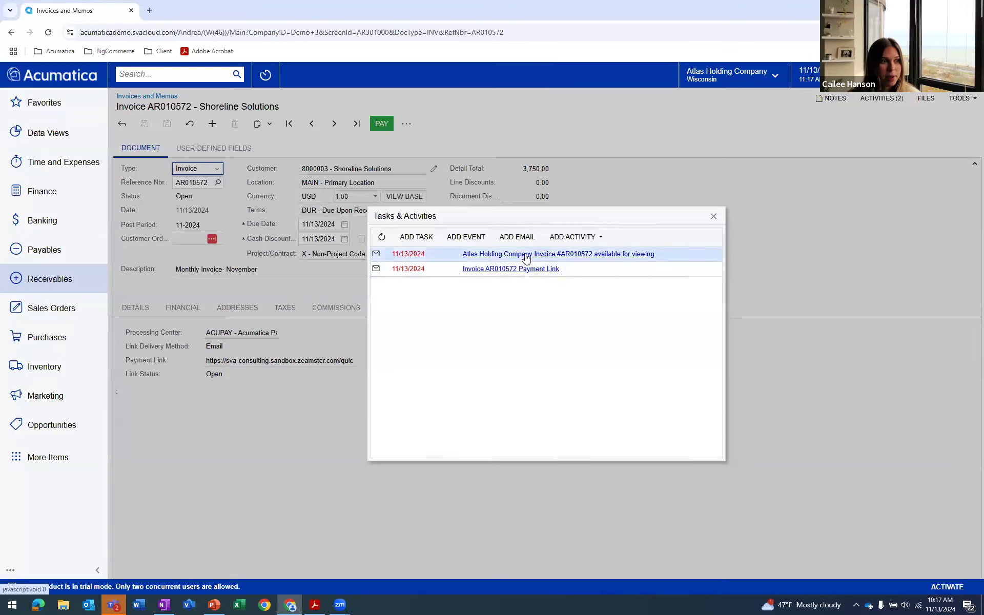
{"action": "left_click", "coordinate": [518, 254]}
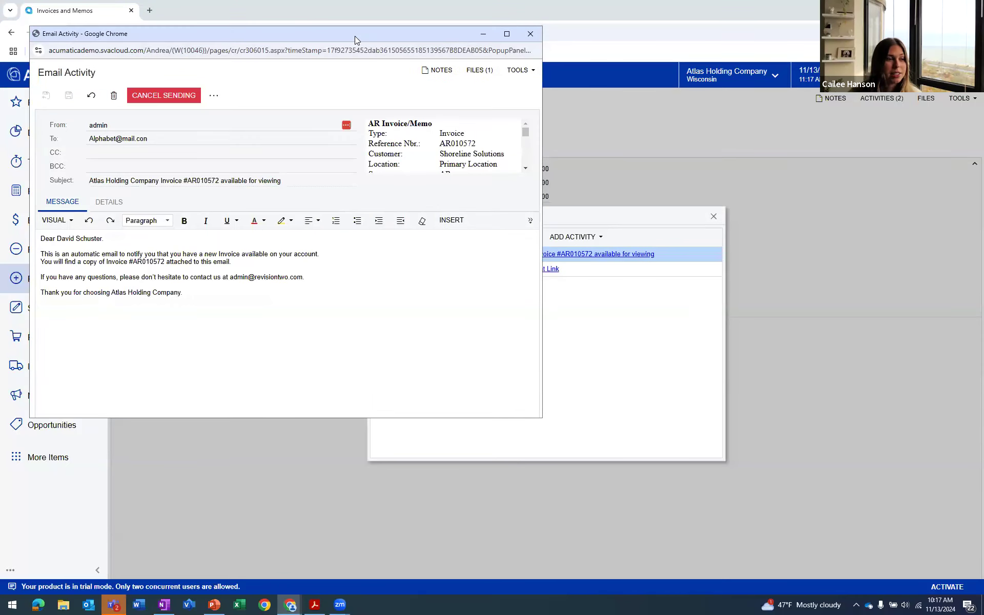
{"action": "left_click_drag", "start_coordinate": [354, 36], "coordinate": [458, 71]}
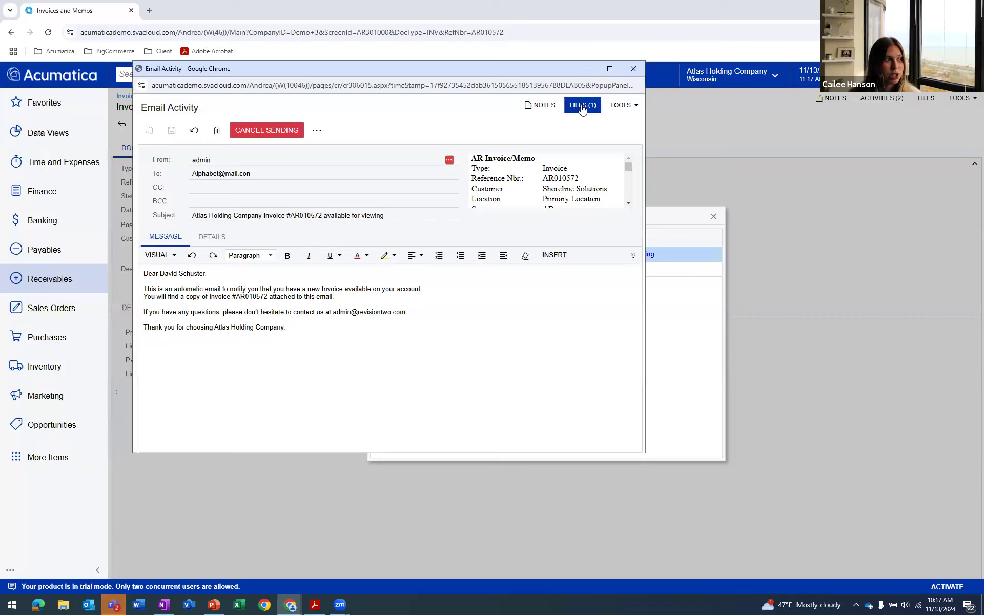
{"action": "scroll", "coordinate": [583, 171], "scroll_direction": "down", "scroll_amount": 3}
{"action": "scroll", "coordinate": [583, 171], "scroll_direction": "up", "scroll_amount": 3}
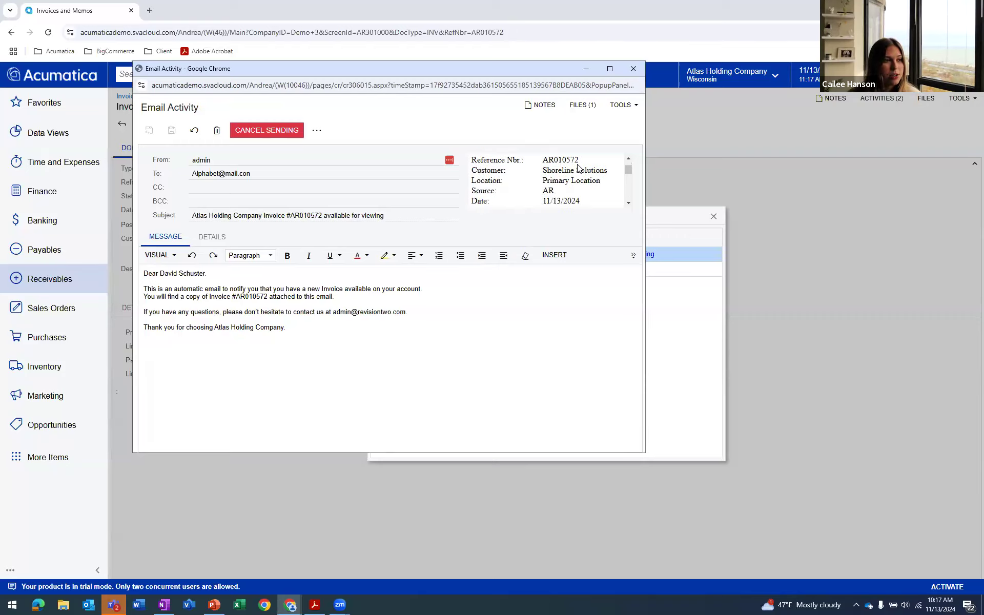
{"action": "left_click", "coordinate": [581, 106]}
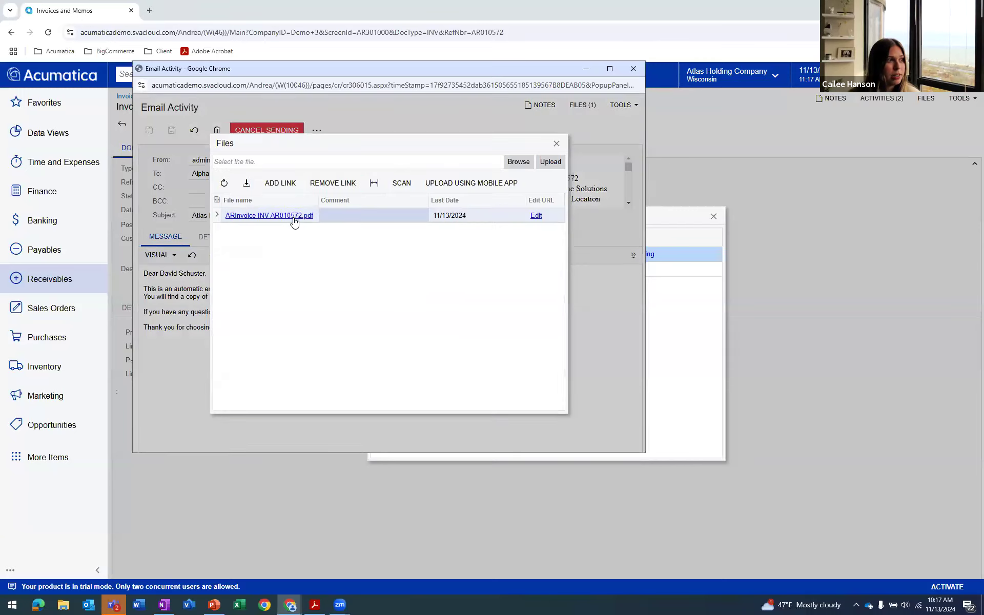
Examine the attached invoice PDF enlarged, including its Pay now QR code, and close it and the activities list
{"action": "left_click", "coordinate": [294, 219]}
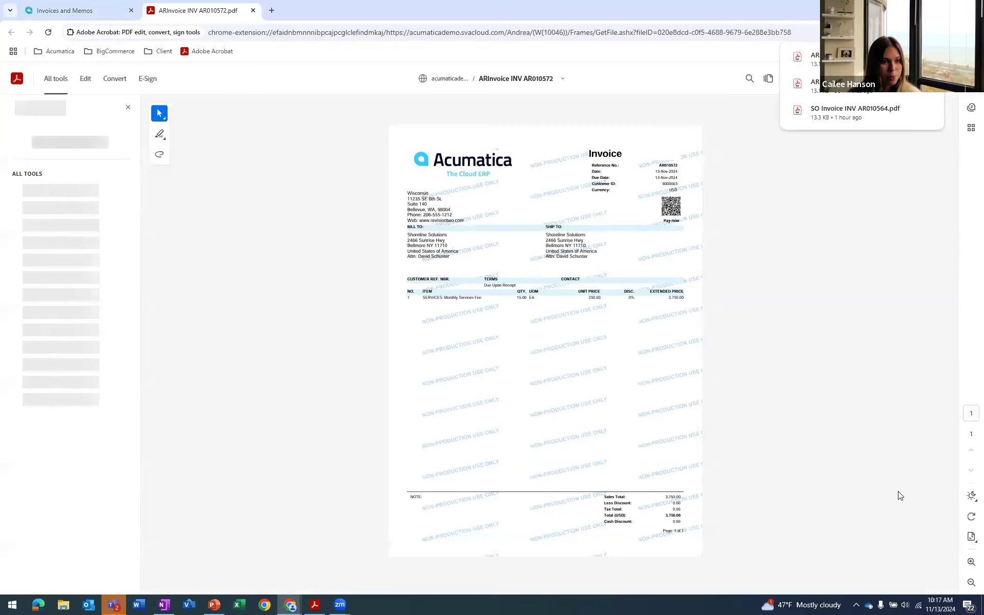
{"action": "left_click", "coordinate": [971, 562]}
{"action": "left_click", "coordinate": [970, 562]}
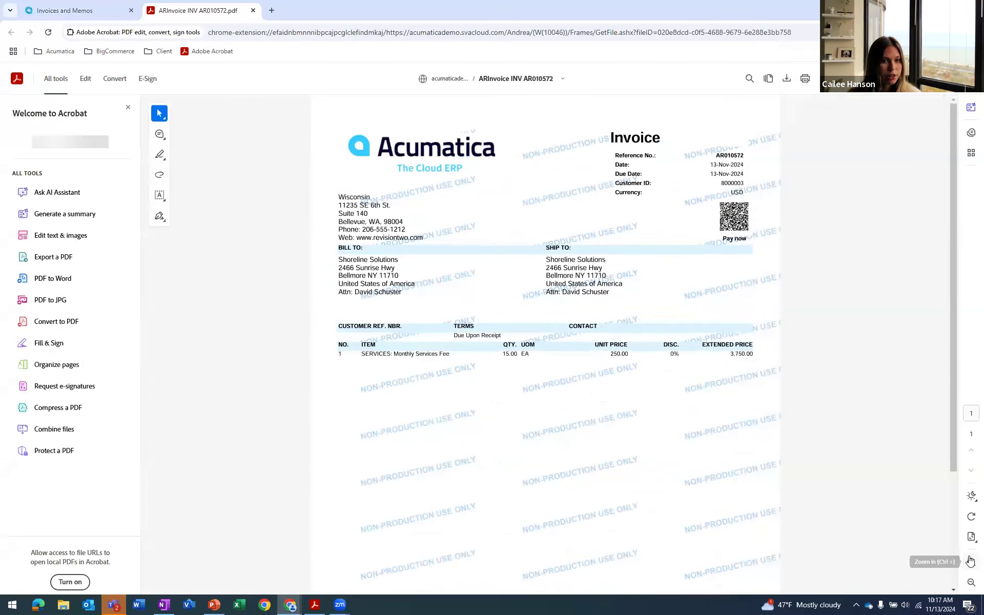
{"action": "left_click", "coordinate": [970, 561]}
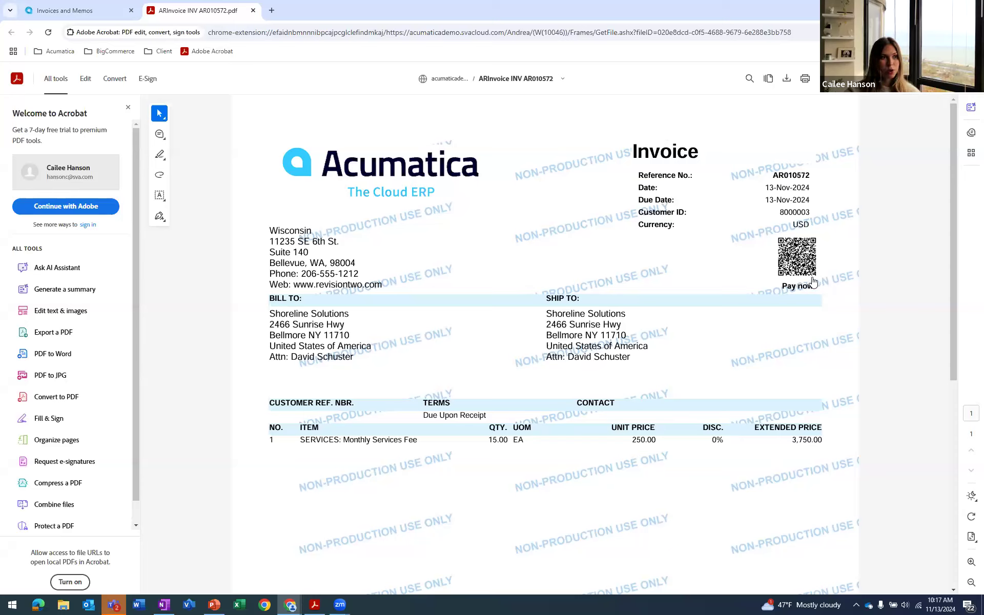
{"action": "left_click", "coordinate": [253, 11]}
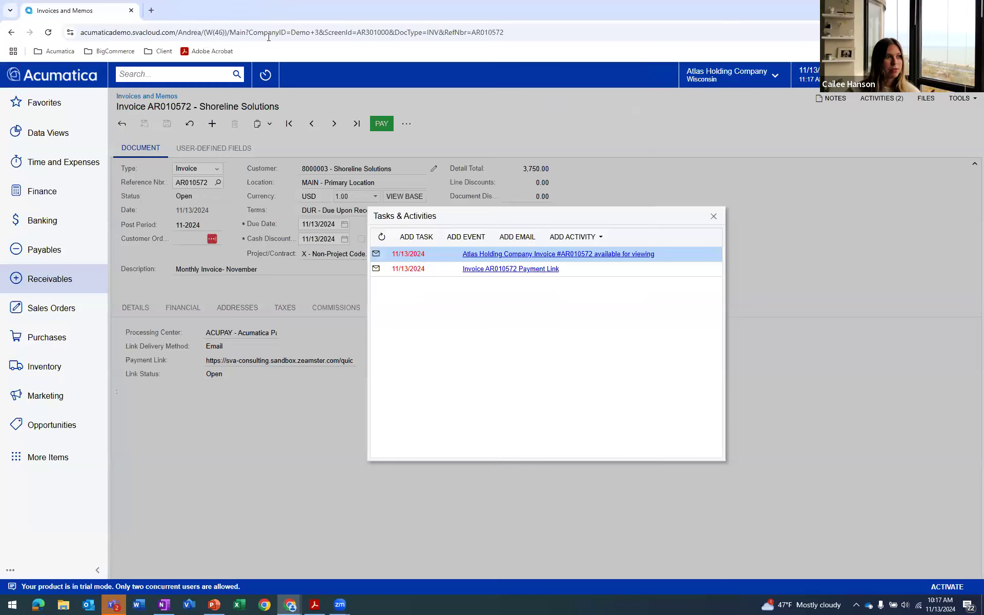
{"action": "left_click", "coordinate": [713, 217]}
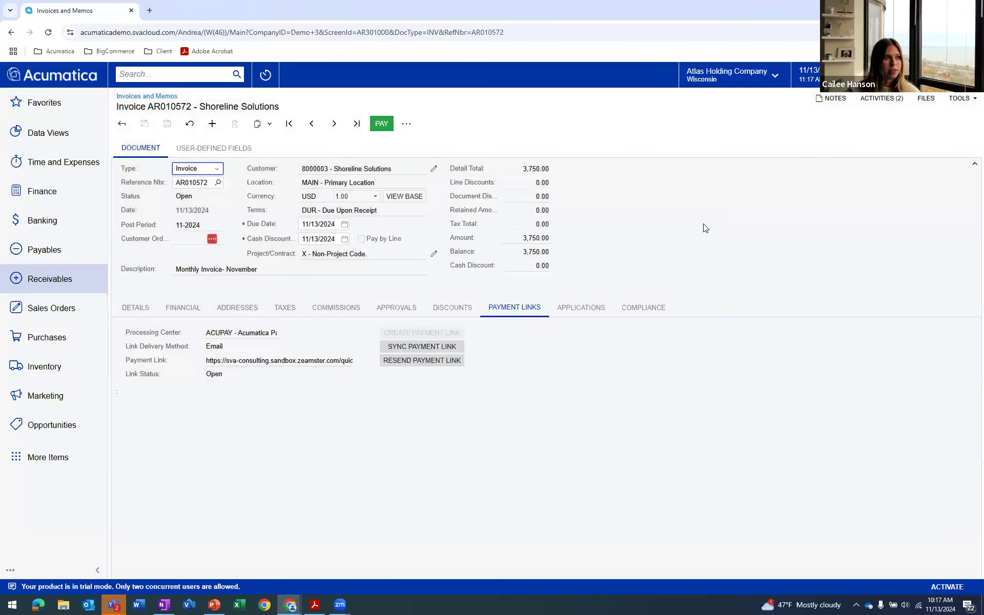
Reopen the payment link email from the invoice's activities and follow its link to the online payment page
{"action": "left_click", "coordinate": [877, 99]}
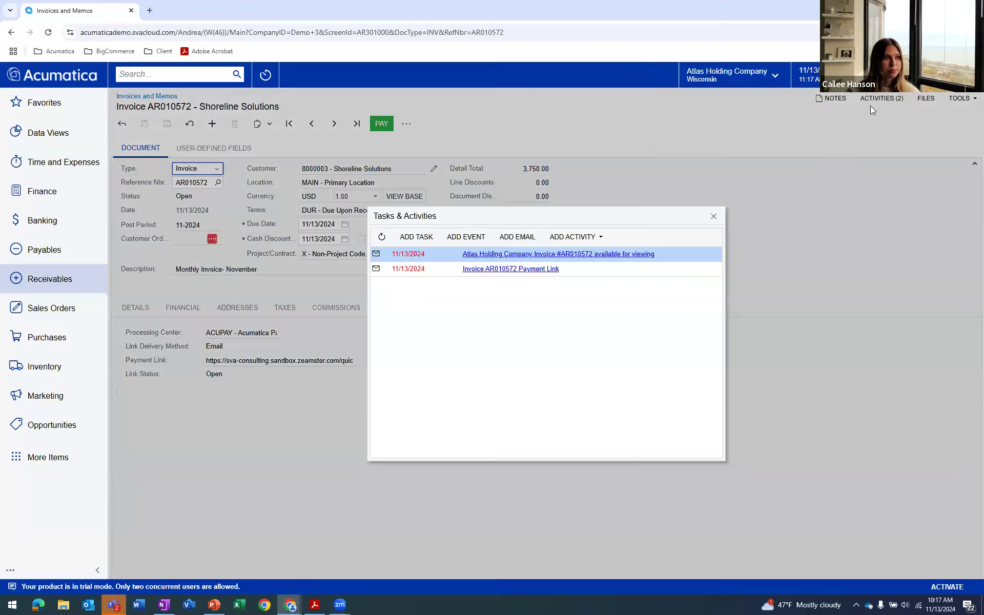
{"action": "left_click", "coordinate": [500, 270]}
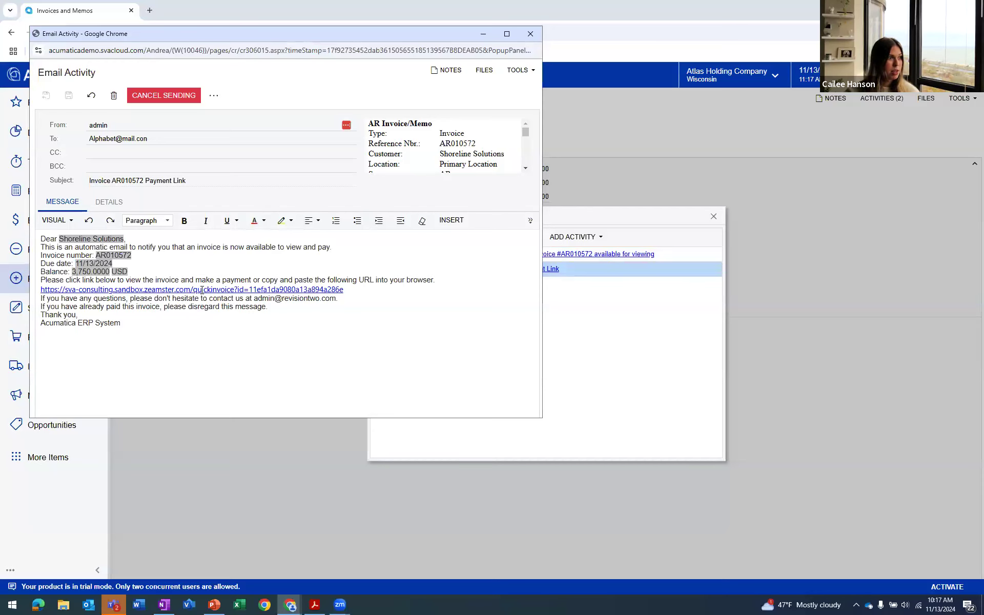
{"action": "double_click", "coordinate": [273, 33]}
{"action": "left_click", "coordinate": [89, 261]}
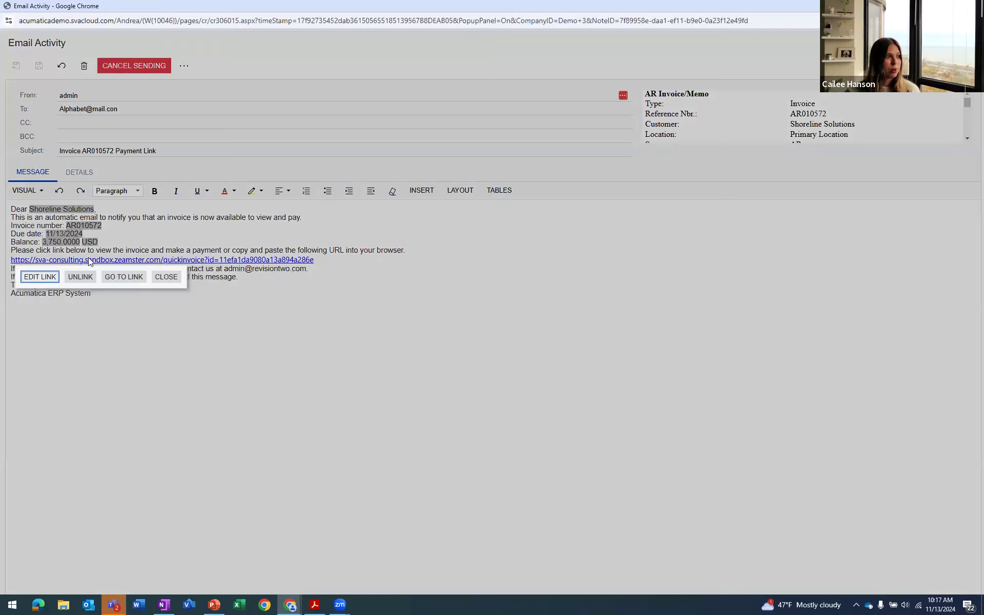
{"action": "left_click", "coordinate": [124, 277]}
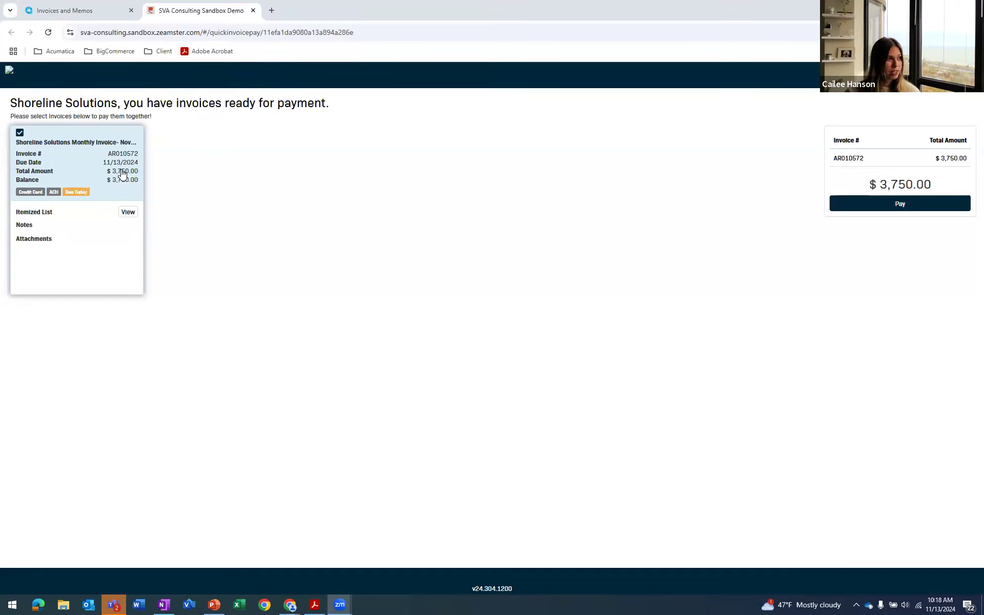
Check the invoice's itemized list on the payment page and open the payment form for the selected invoice
{"action": "left_click", "coordinate": [135, 214]}
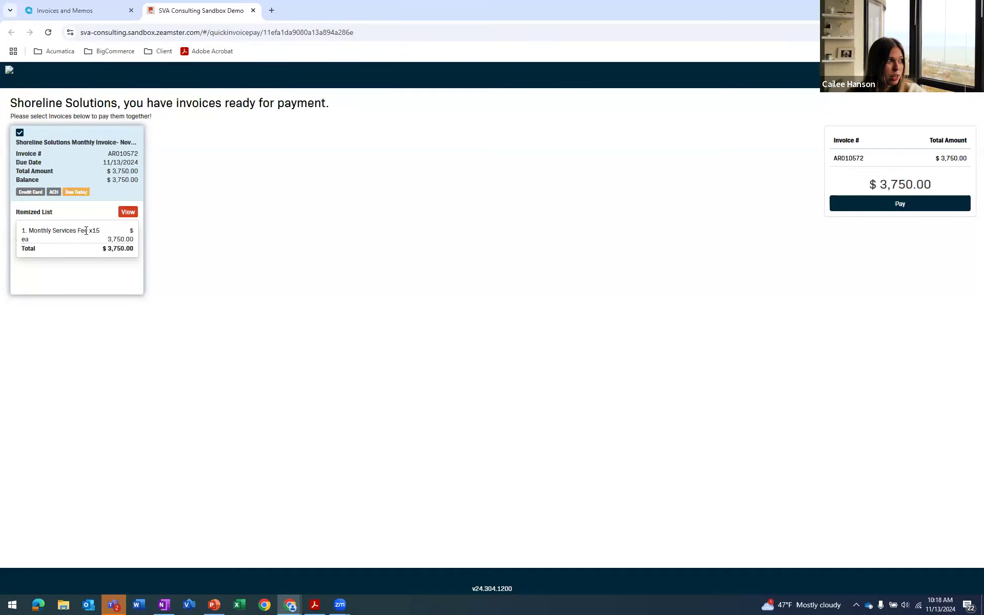
{"action": "left_click", "coordinate": [163, 199]}
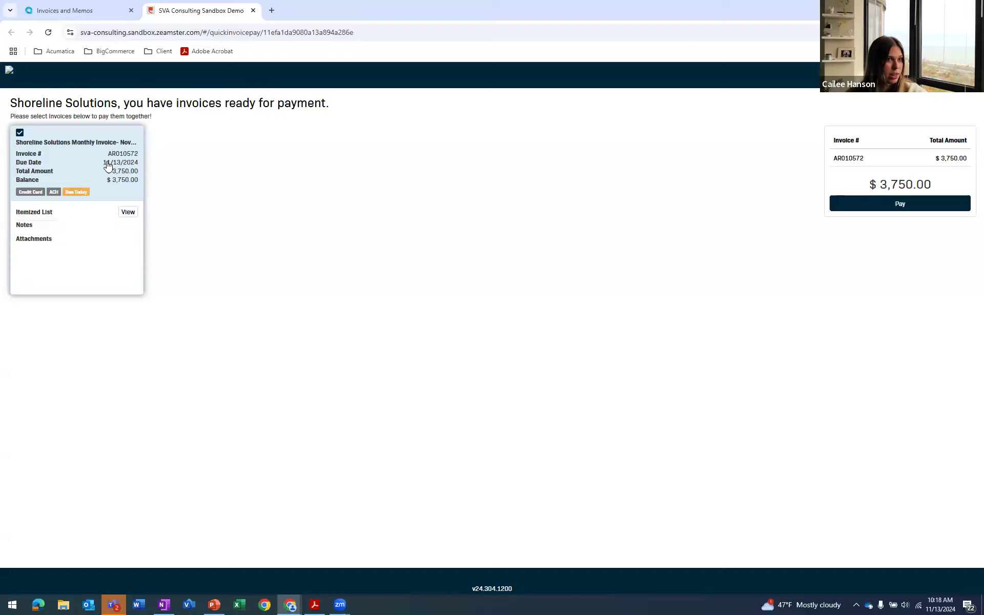
{"action": "left_click", "coordinate": [901, 205]}
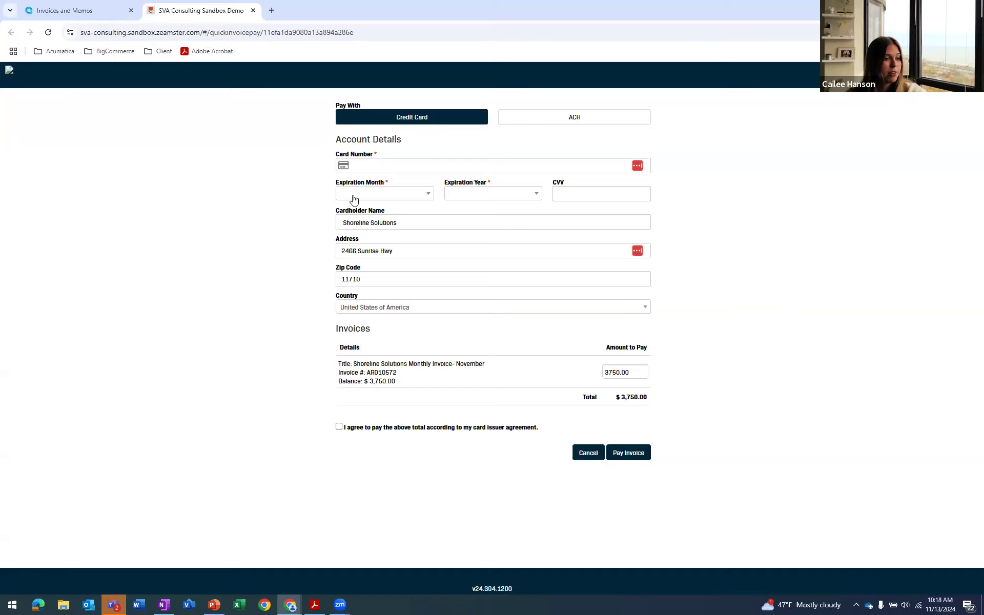
Return to the invoice selection, reopen the payment form and compare its ACH and credit card fields
{"action": "left_click", "coordinate": [588, 453]}
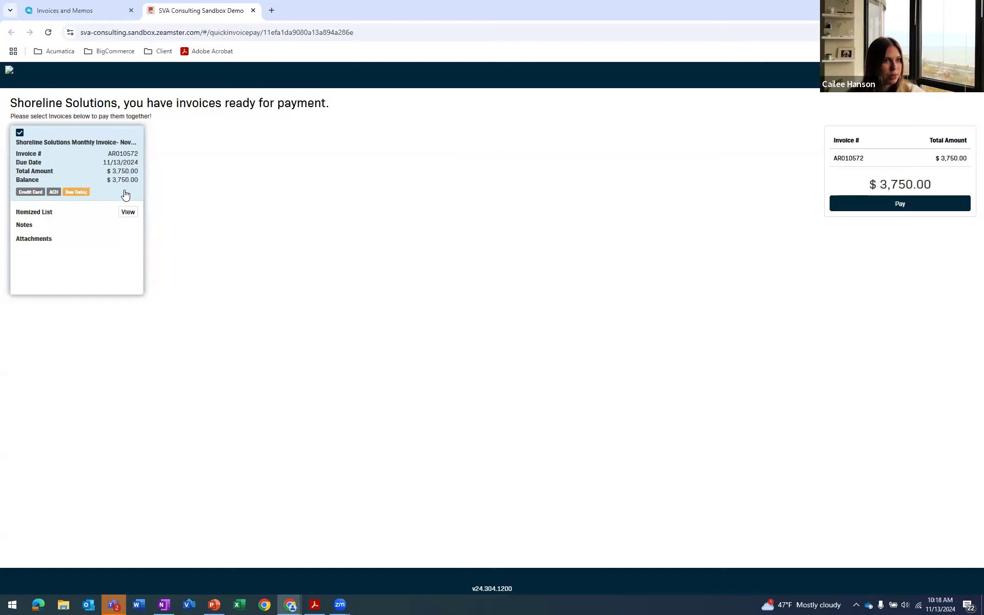
{"action": "left_click", "coordinate": [893, 203]}
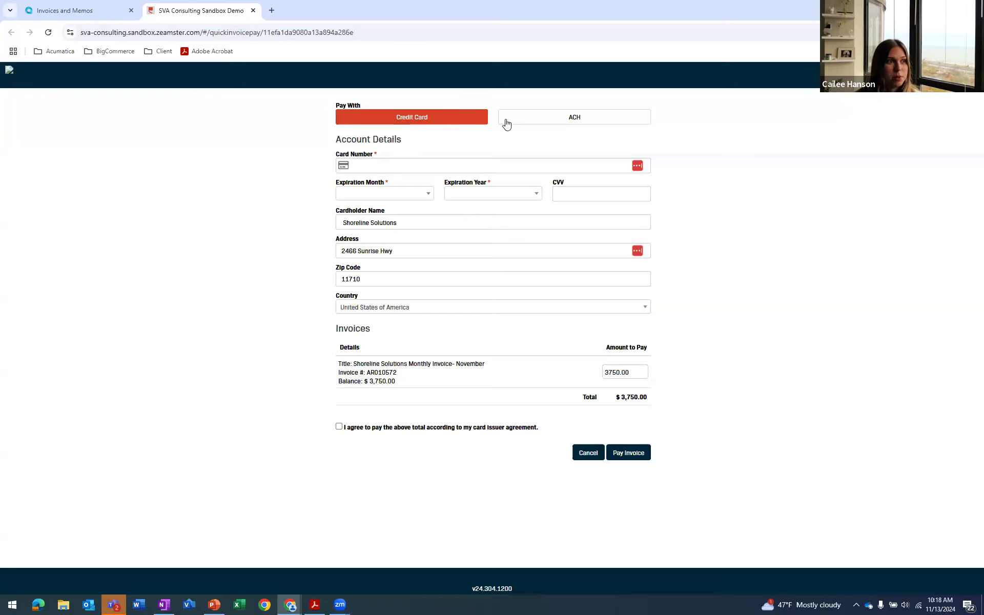
{"action": "left_click", "coordinate": [525, 122]}
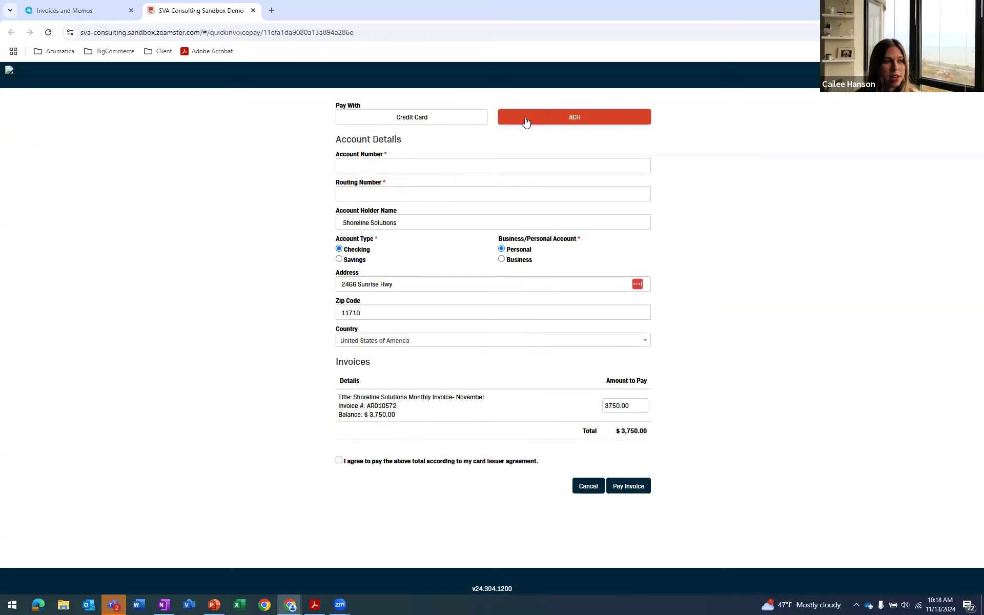
{"action": "left_click", "coordinate": [445, 119]}
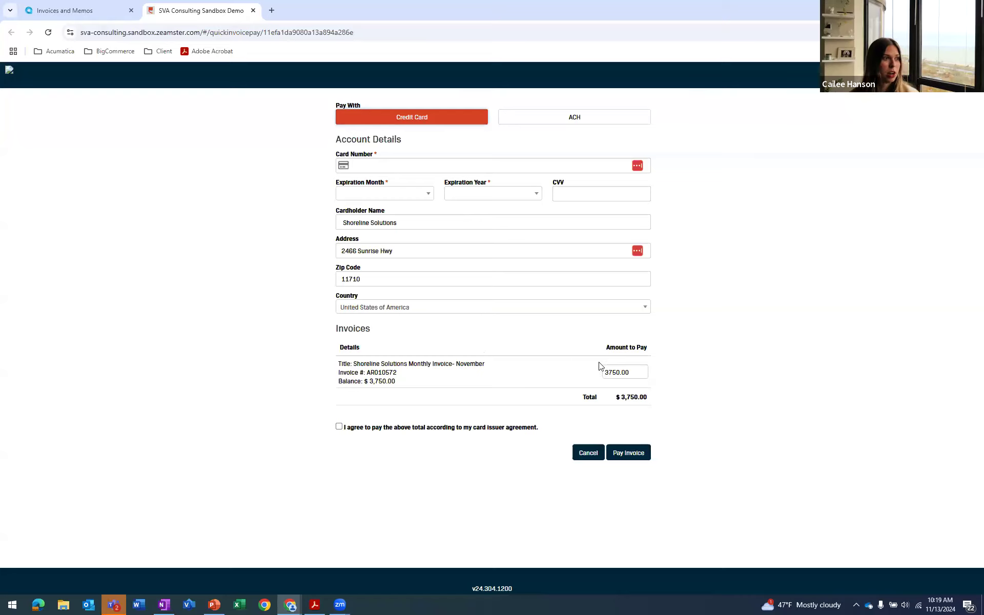
Try changing the first digit of the invoice's amount to pay and restore the amount to 3750.00
{"action": "left_click", "coordinate": [634, 377]}
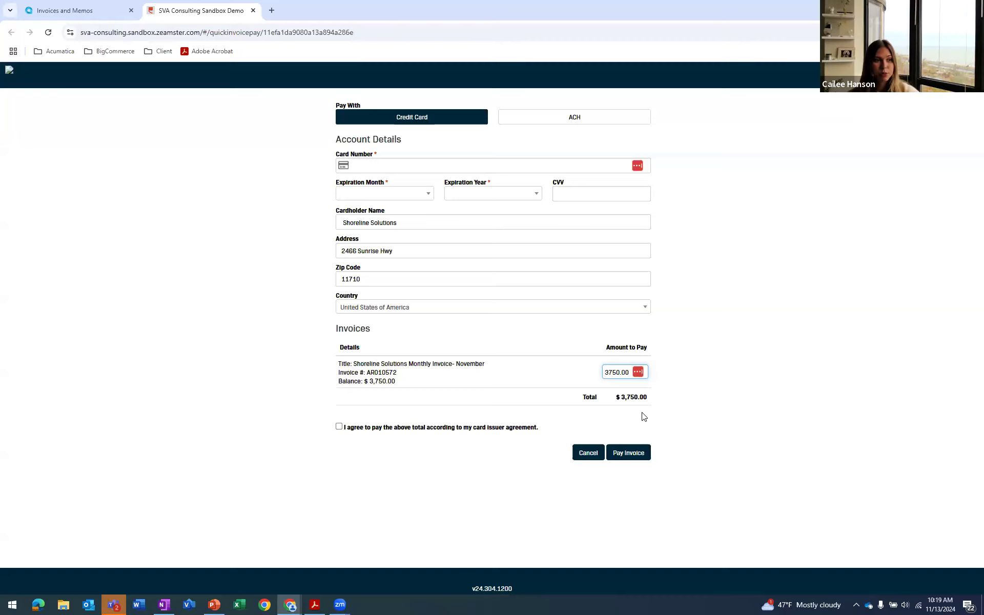
{"action": "left_click", "coordinate": [612, 374]}
{"action": "key", "text": "BackSpace"}
{"action": "type", "text": "2"}
{"action": "key", "text": "BackSpace"}
{"action": "type", "text": "3"}
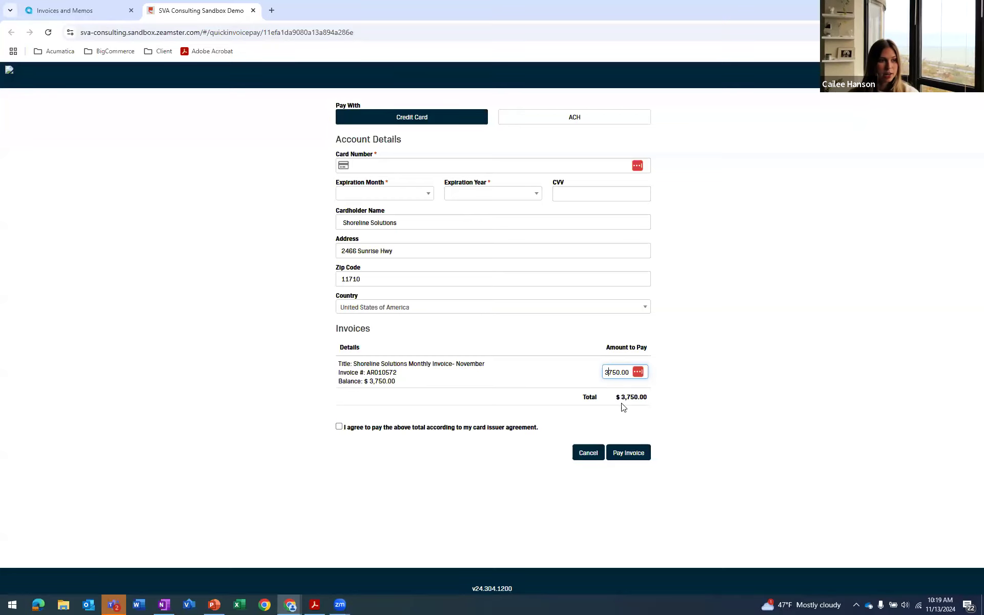
{"action": "left_click", "coordinate": [670, 391]}
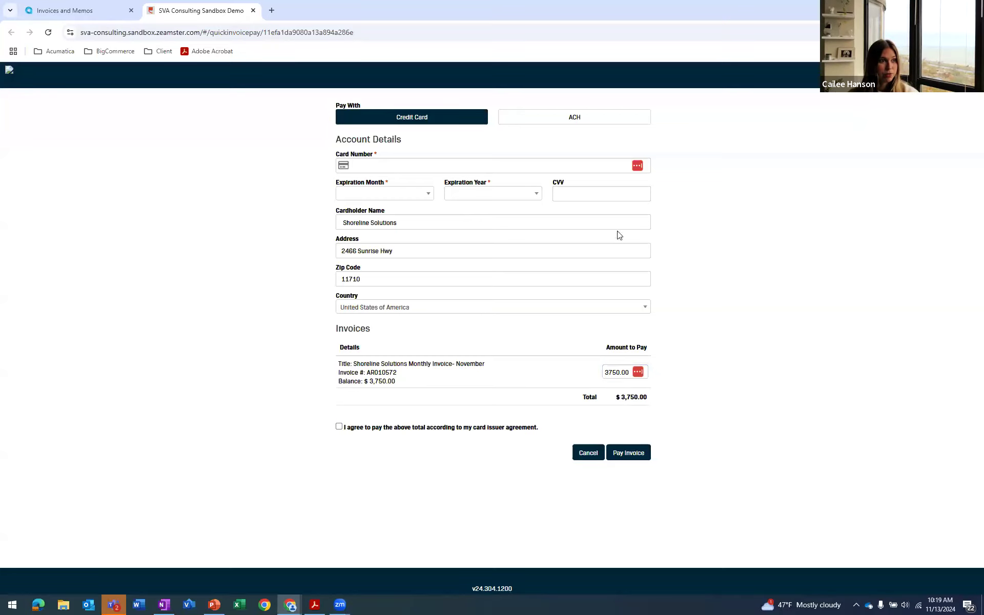
Switch the payment method to ACH, clear the mistaken account number and paste the bank's routing number into its field
{"action": "left_click", "coordinate": [551, 121]}
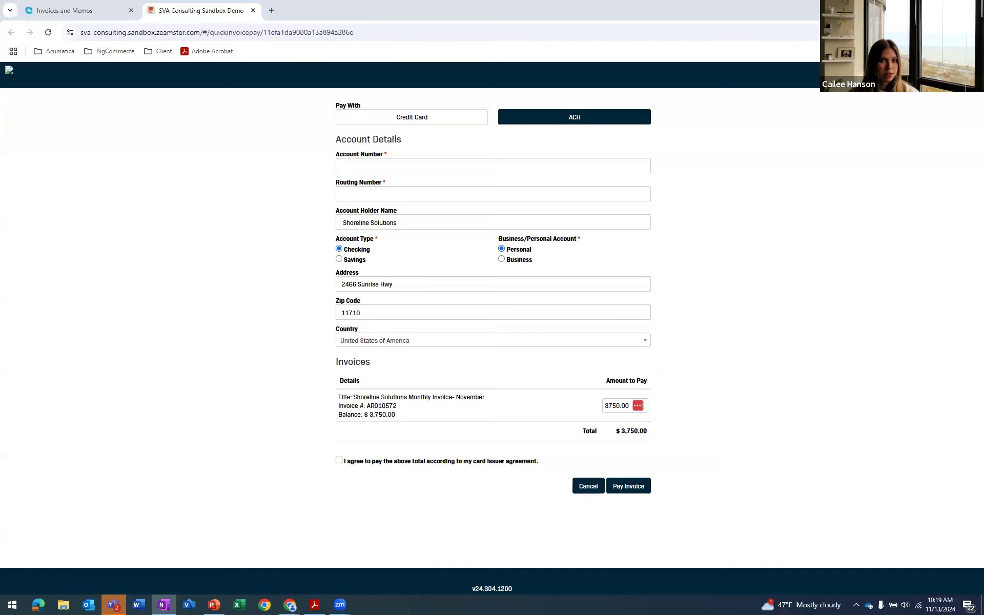
{"action": "left_click", "coordinate": [386, 166]}
{"action": "type", "text": "056008849"}
{"action": "key", "text": "alt+Tab"}
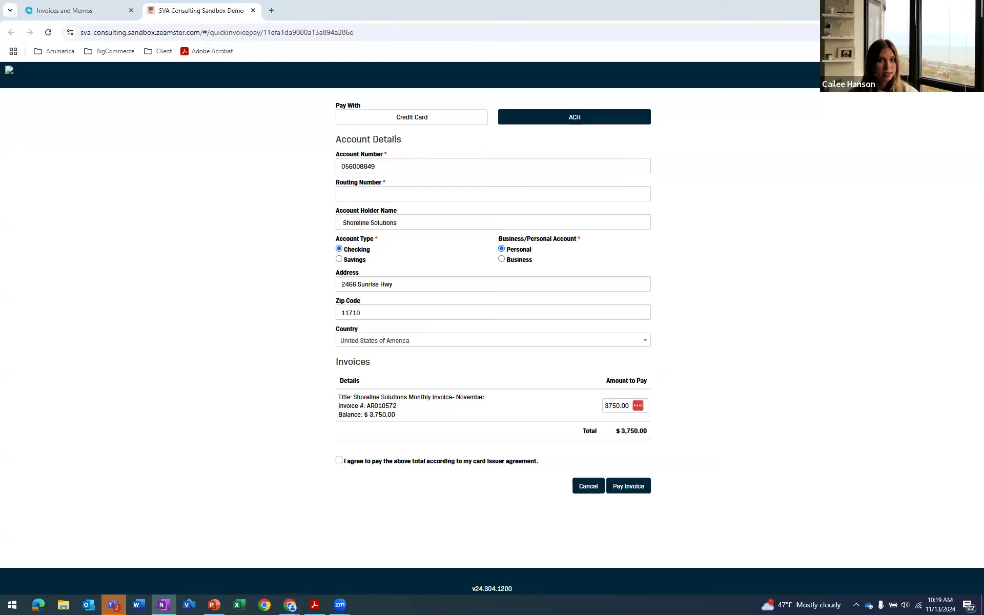
{"action": "left_click", "coordinate": [414, 163]}
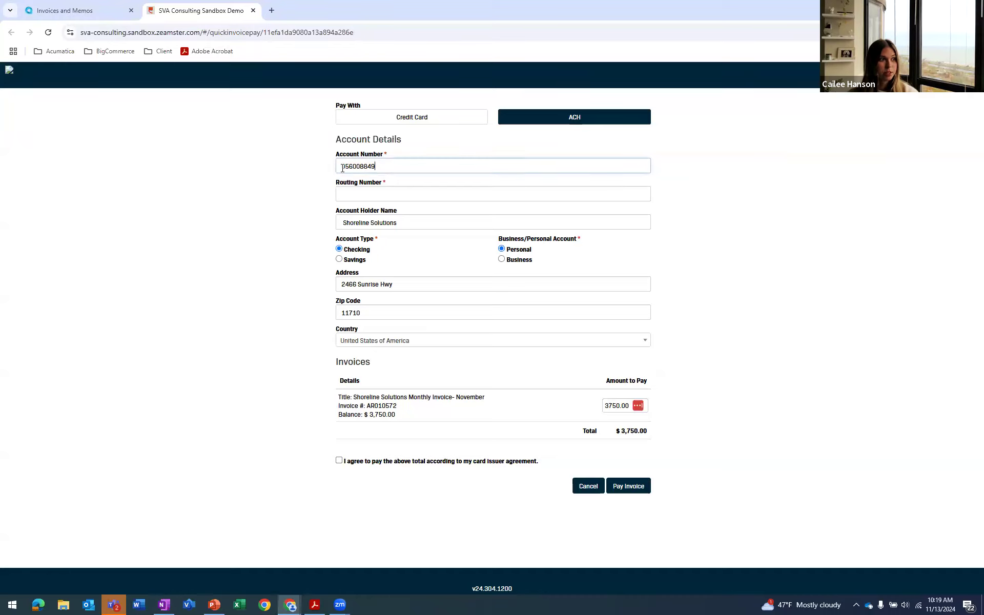
{"action": "left_click_drag", "start_coordinate": [415, 163], "coordinate": [341, 179]}
{"action": "key", "text": "ctrl+c"}
{"action": "key", "text": "BackSpace"}
{"action": "left_click", "coordinate": [398, 194]}
{"action": "key", "text": "ctrl+v"}
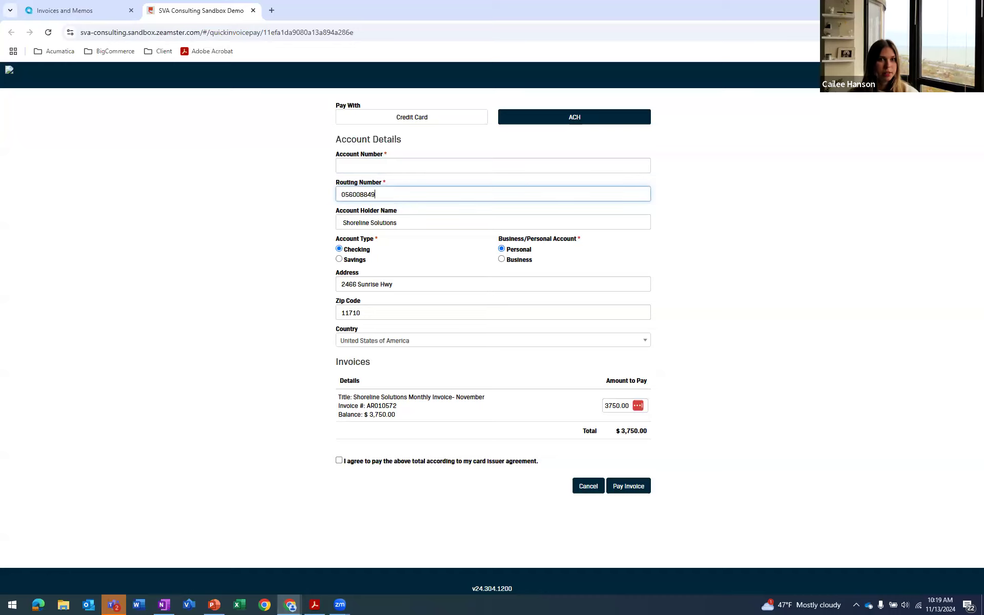
{"action": "key", "text": "alt+Tab"}
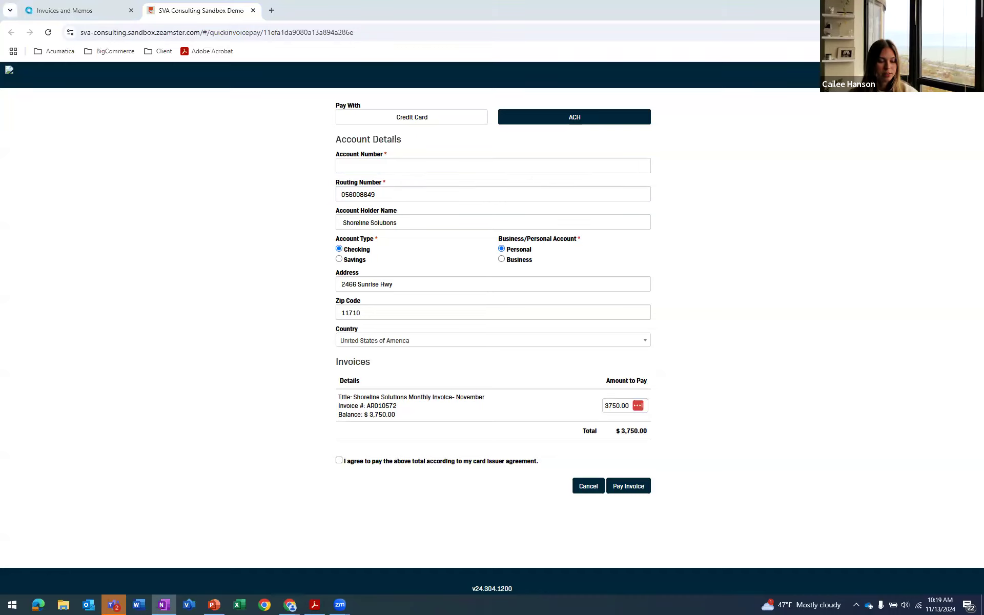
Paste the bank account number, agree to pay the total and submit the ACH payment for the invoice
{"action": "left_click", "coordinate": [379, 166]}
{"action": "key", "text": "ctrl+v"}
{"action": "left_click", "coordinate": [468, 270]}
{"action": "left_click", "coordinate": [340, 461]}
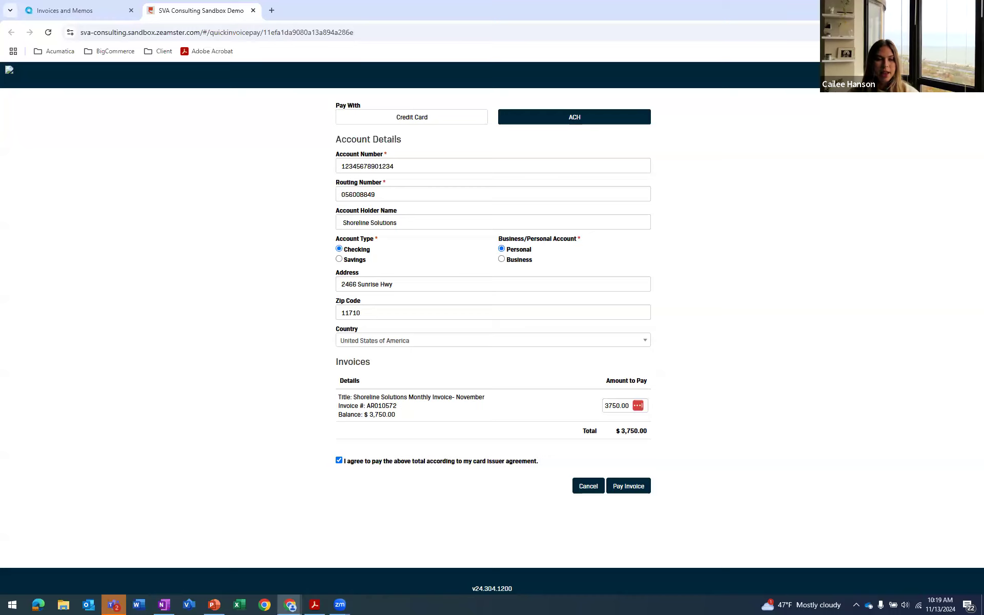
{"action": "left_click", "coordinate": [644, 487]}
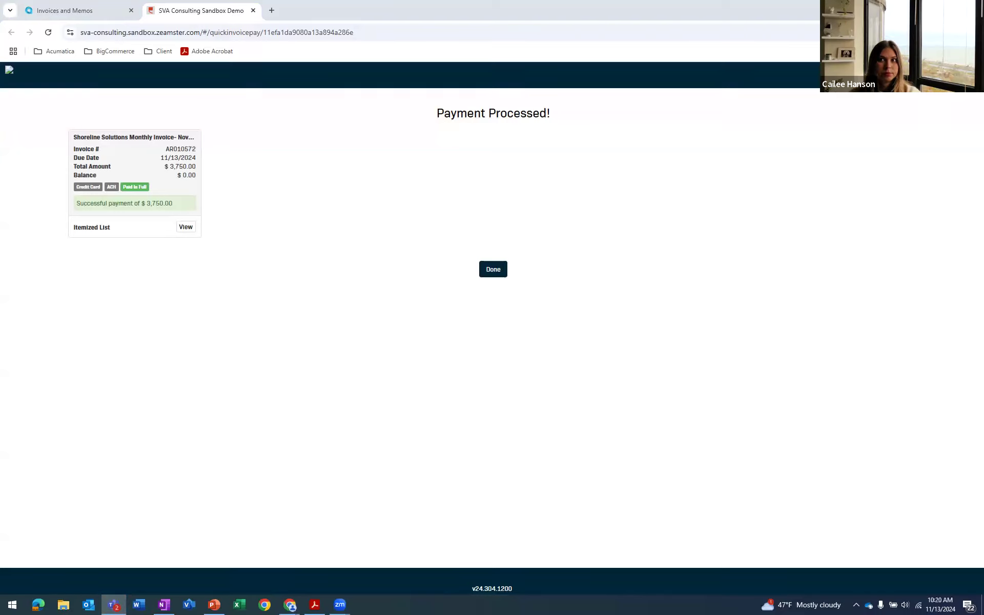
Finish the processed payment, close the online payment page and close the invoice's tasks and activities list
{"action": "left_click", "coordinate": [342, 253]}
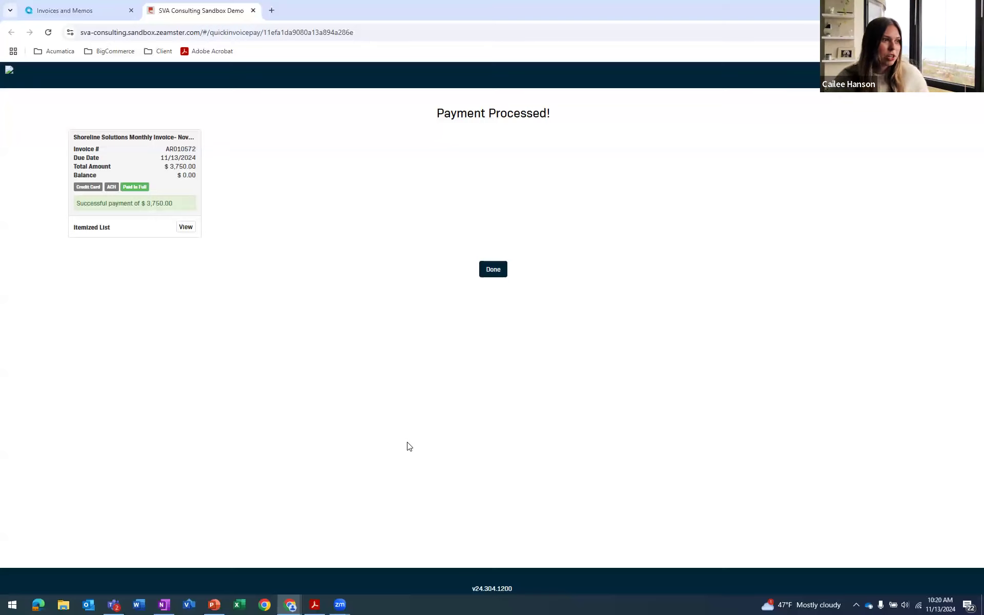
{"action": "left_click", "coordinate": [493, 270]}
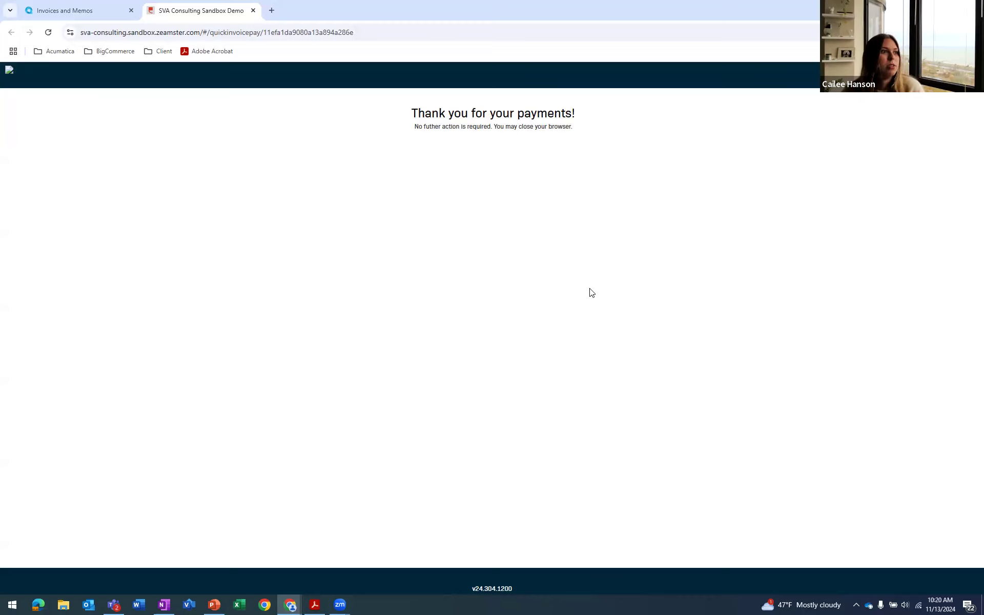
{"action": "left_click", "coordinate": [253, 10]}
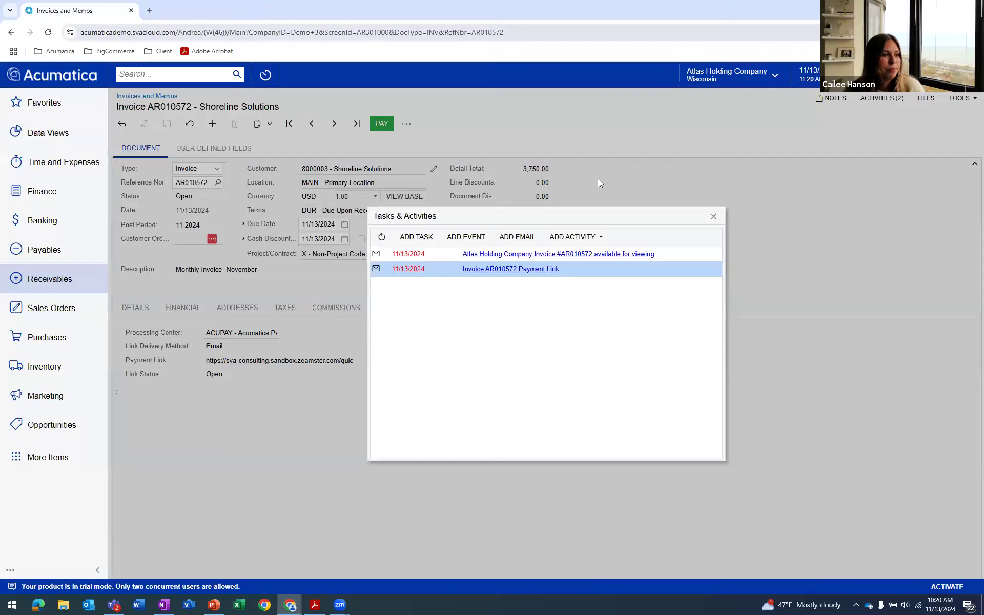
{"action": "left_click", "coordinate": [713, 216]}
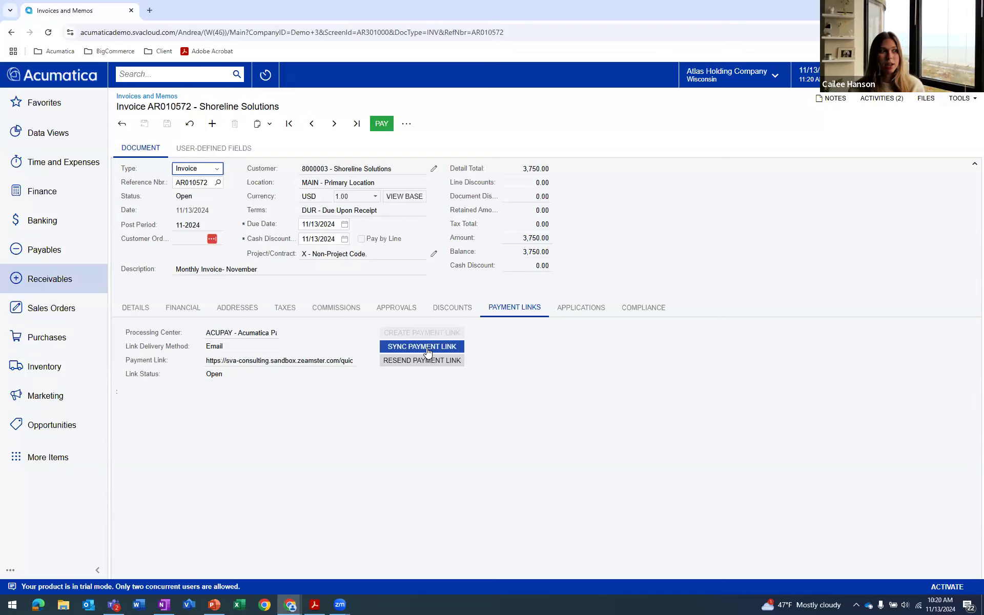
Locate Process Payment Links in the full list of Banking screens and return to the invoice
{"action": "left_click", "coordinate": [62, 225]}
{"action": "left_click", "coordinate": [530, 325]}
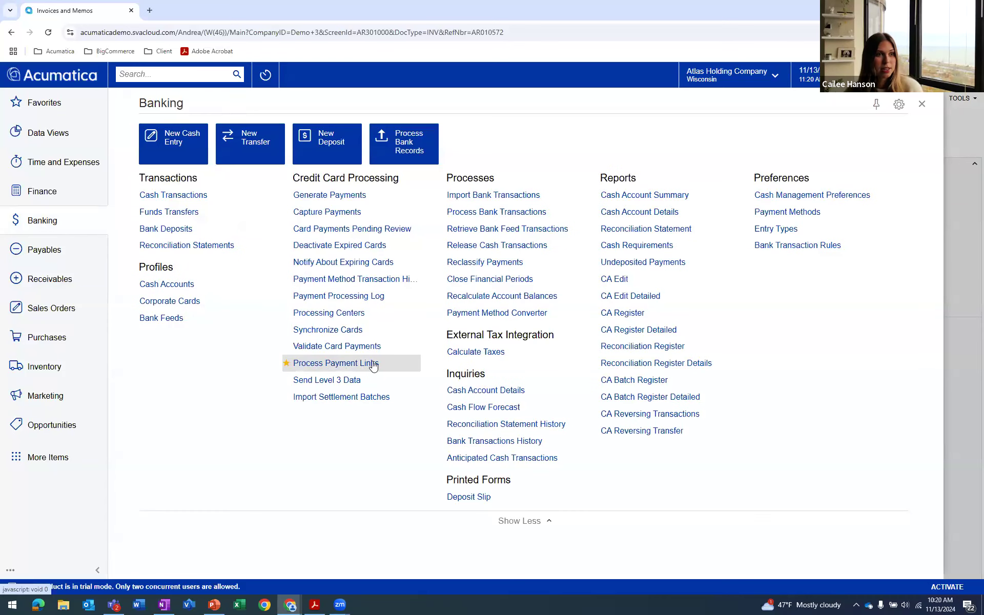
{"action": "left_click", "coordinate": [921, 104]}
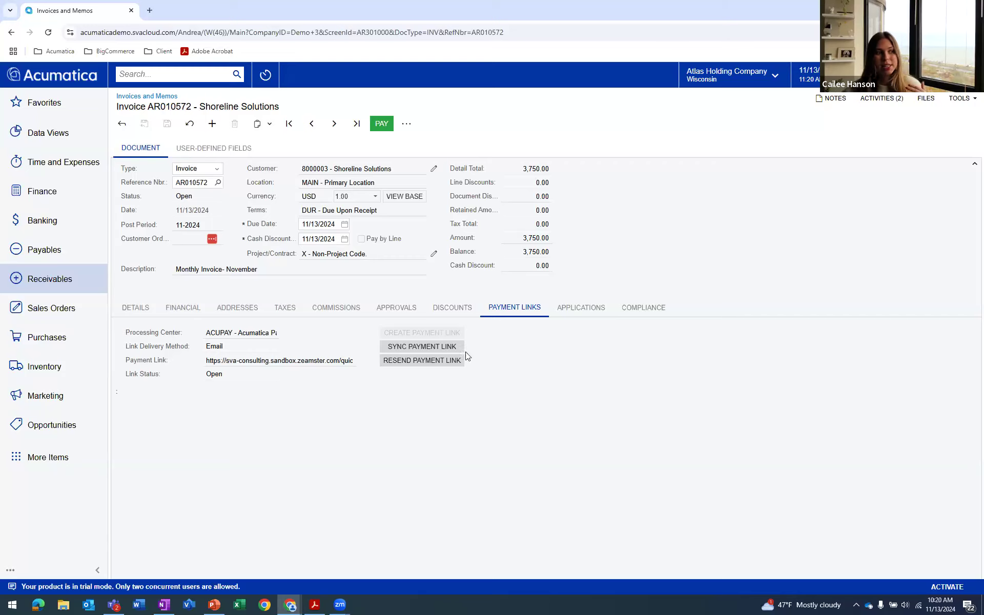
Sync the invoice's payment link with the processing center and dismiss the completion notice
{"action": "left_click", "coordinate": [449, 347]}
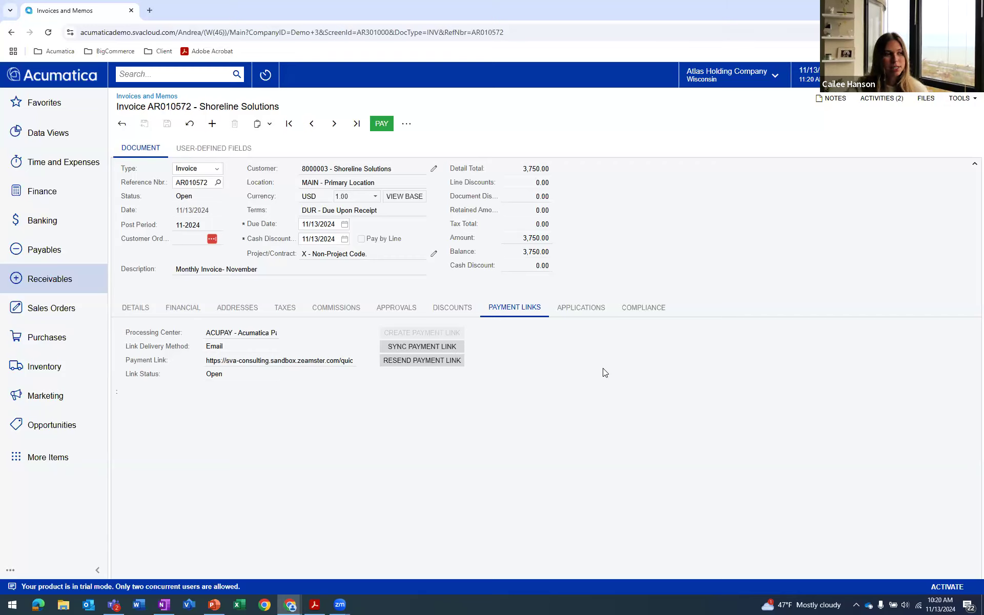
{"action": "left_click", "coordinate": [403, 350]}
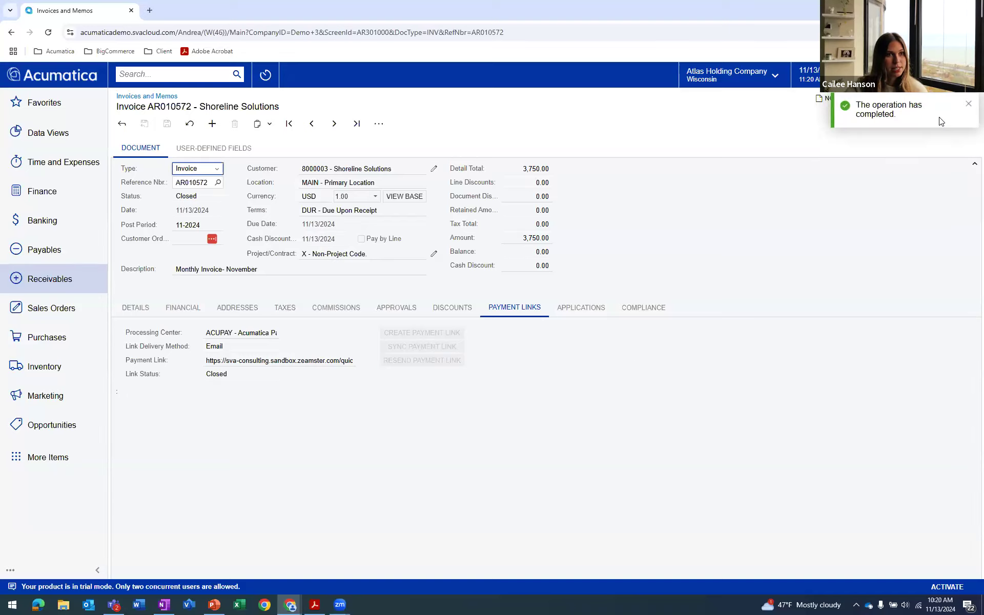
{"action": "left_click", "coordinate": [970, 104]}
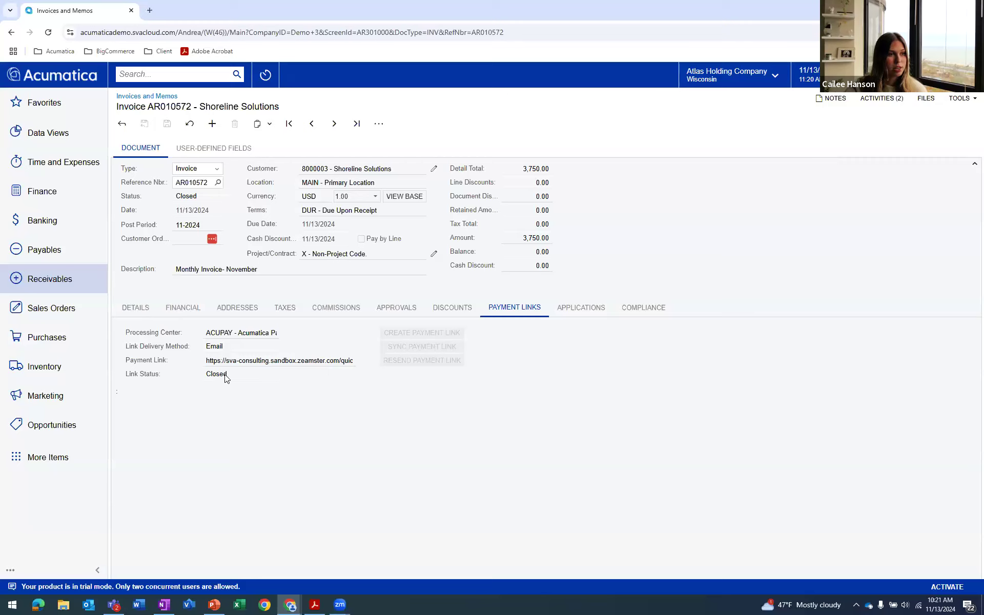
Examine the payment applied to the invoice, close its record and return to the payment link details
{"action": "left_click", "coordinate": [568, 309]}
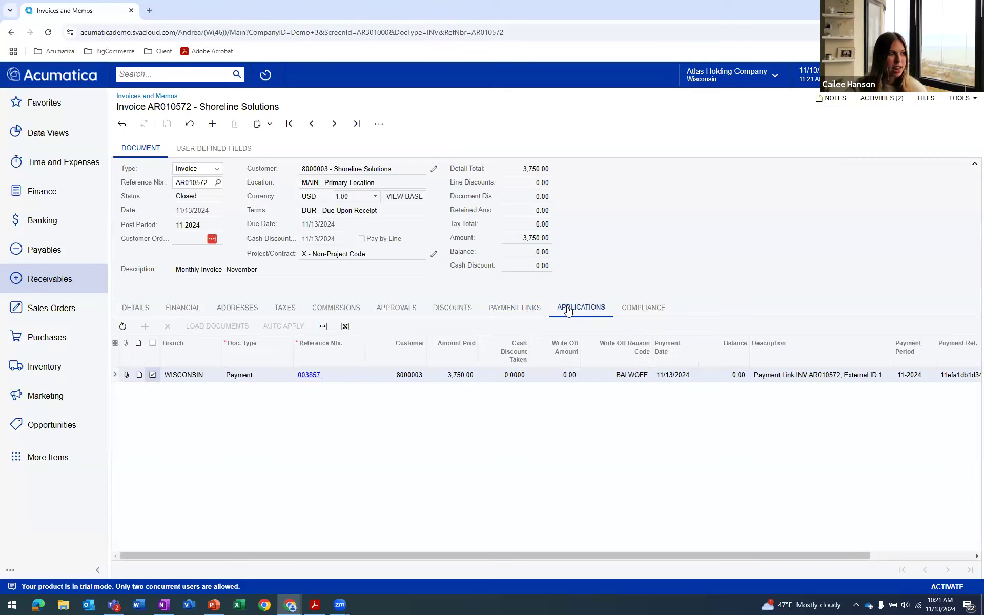
{"action": "left_click", "coordinate": [310, 374]}
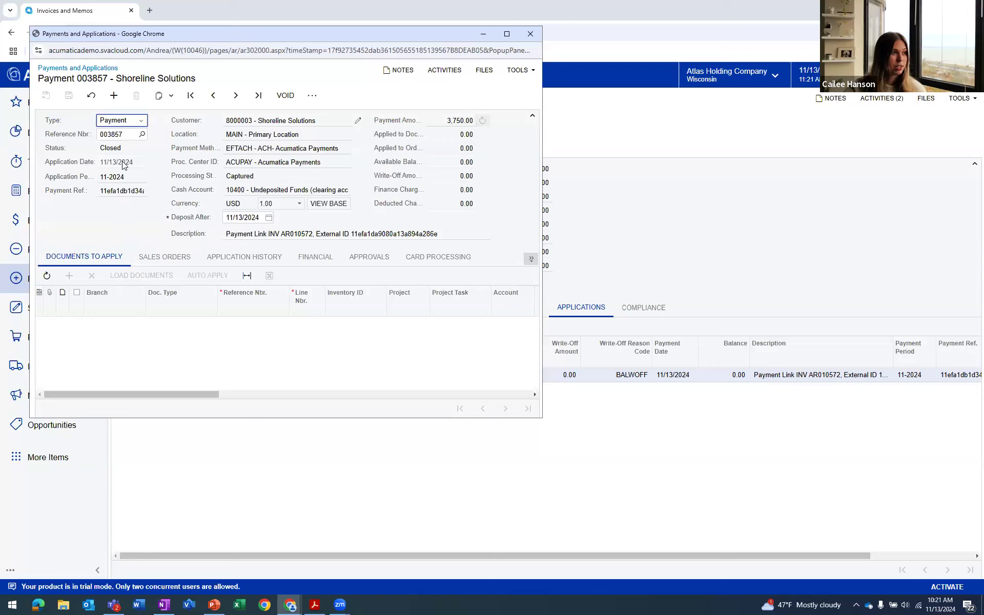
{"action": "left_click", "coordinate": [531, 34]}
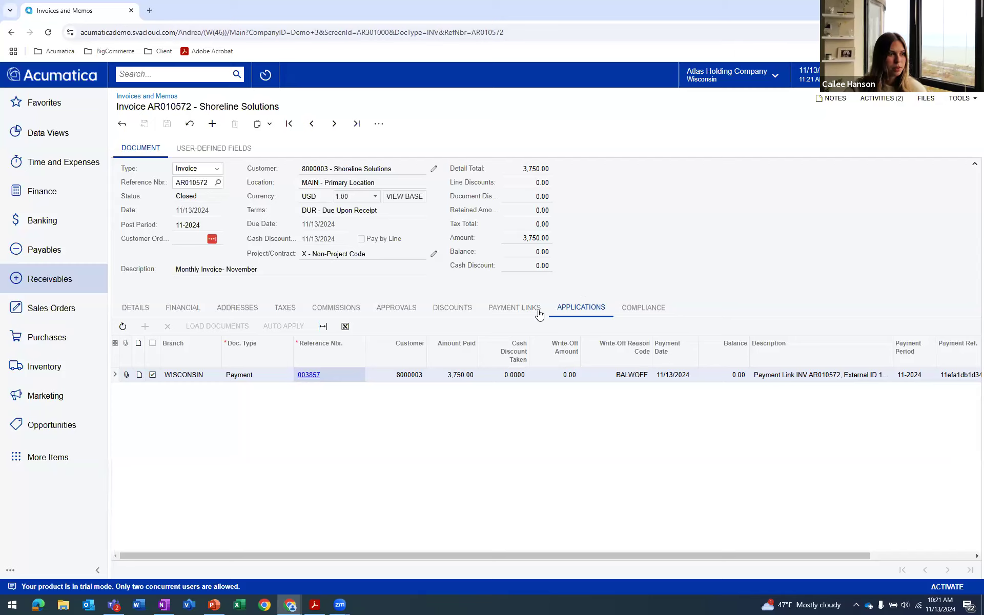
{"action": "left_click", "coordinate": [515, 315]}
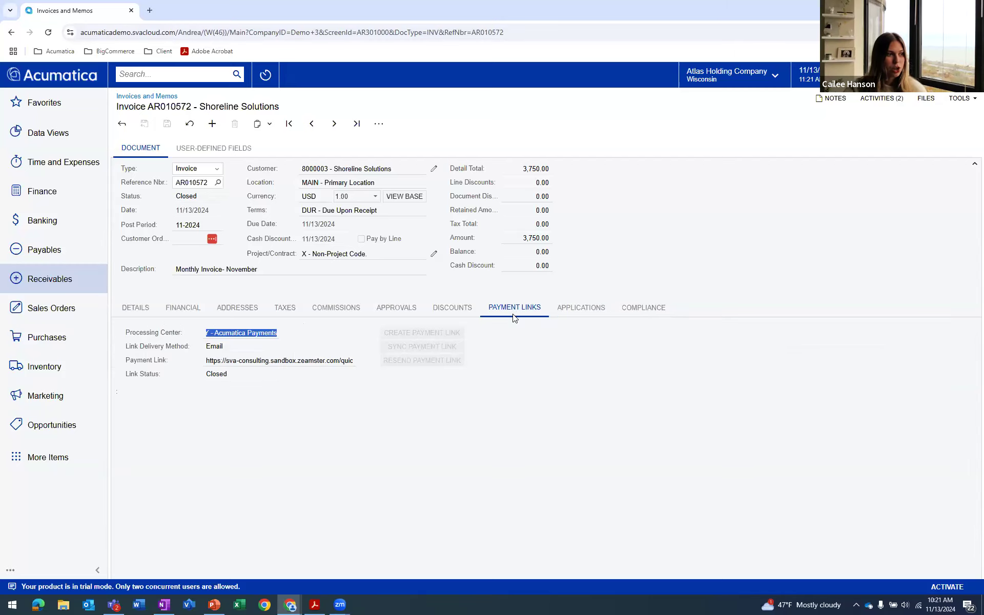
{"action": "left_click", "coordinate": [376, 343]}
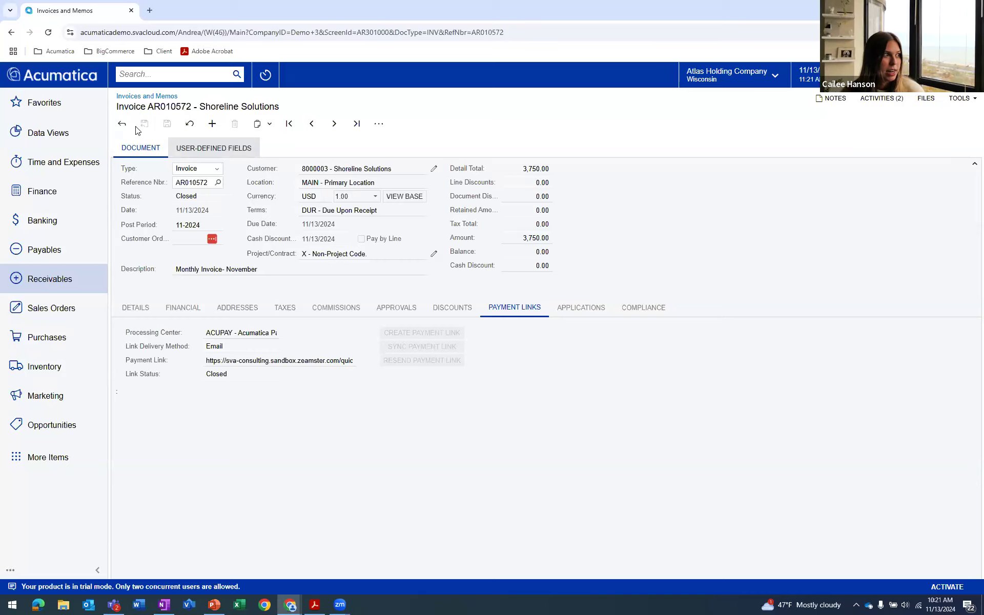
Leave the invoice and create a new SO sales order for the customer Gracewood Enterprises
{"action": "left_click", "coordinate": [123, 124]}
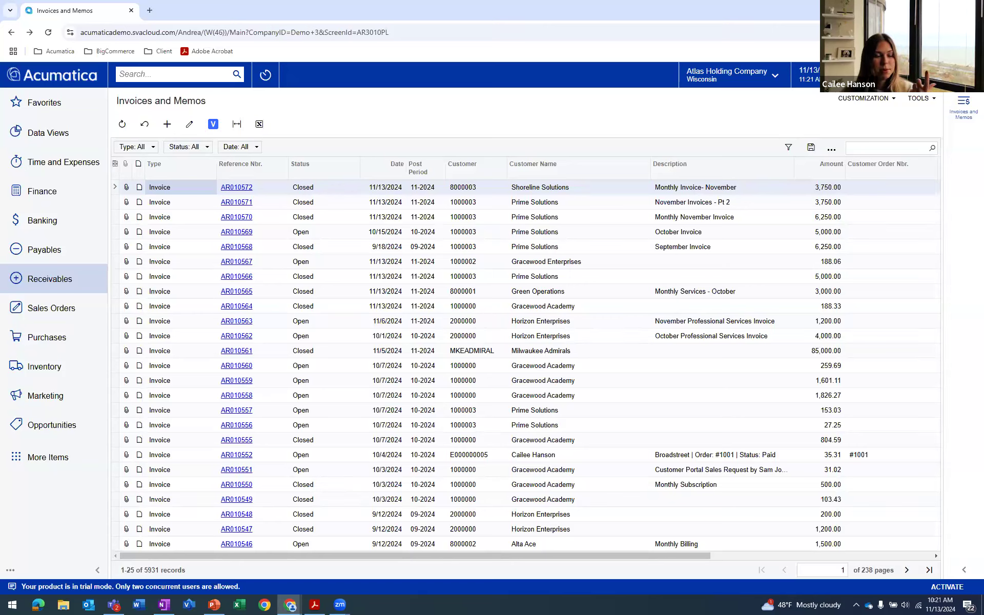
{"action": "left_click", "coordinate": [42, 313]}
{"action": "left_click", "coordinate": [165, 198]}
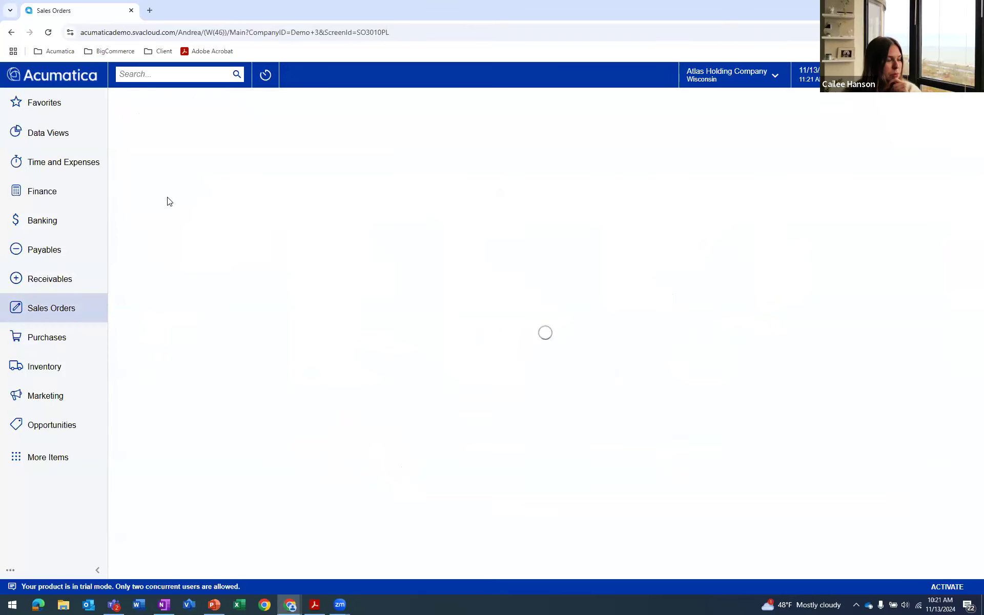
{"action": "left_click", "coordinate": [167, 125]}
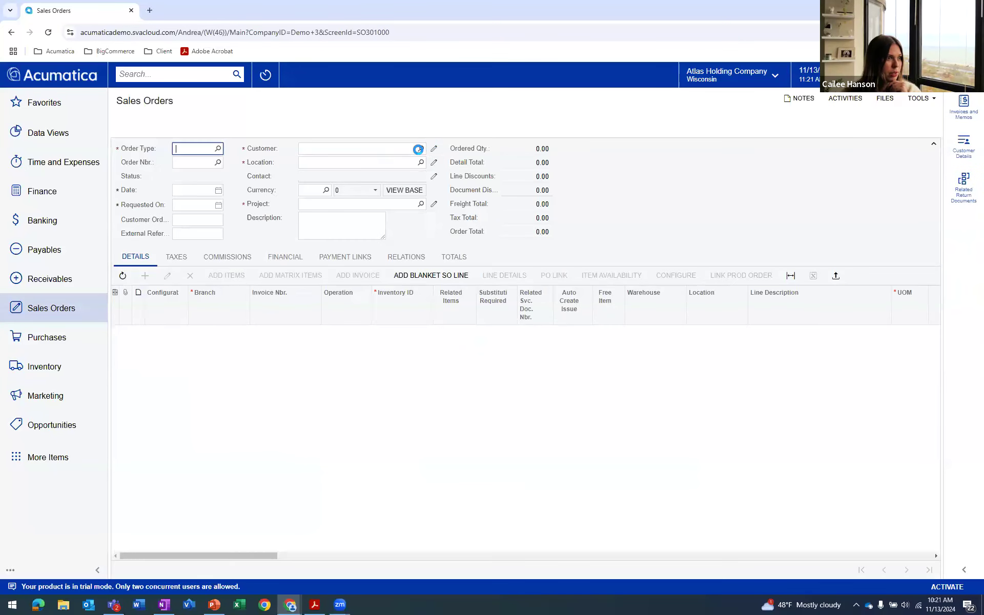
{"action": "left_click", "coordinate": [421, 149]}
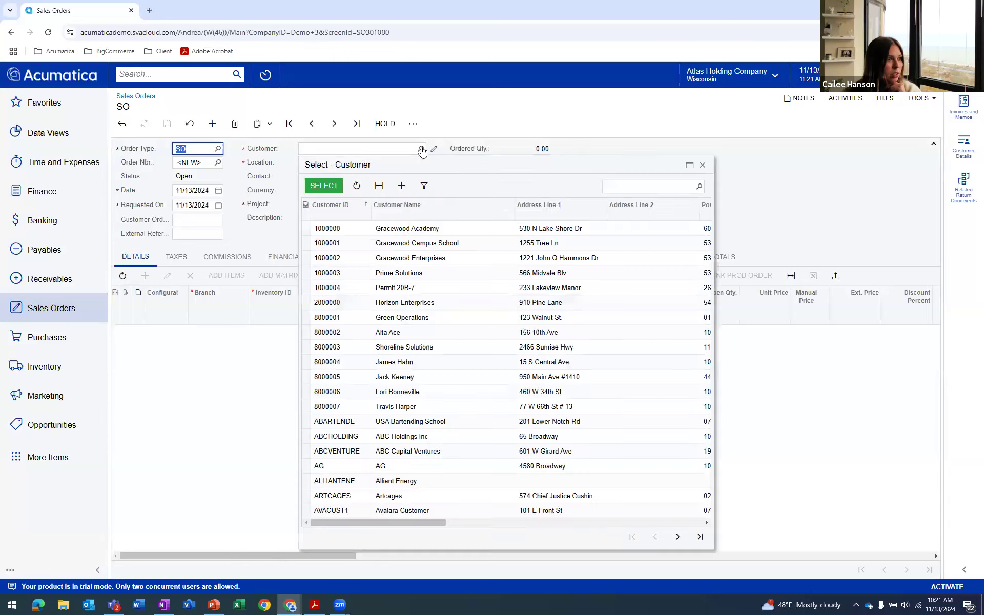
{"action": "double_click", "coordinate": [407, 258]}
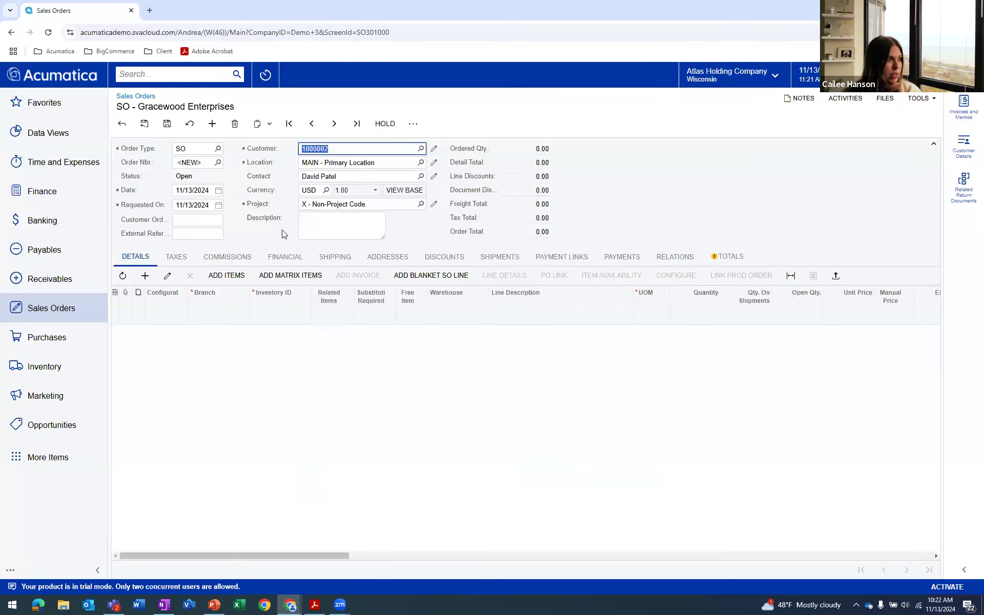
Add a line for 10 units of Holiday Cards- Box of 50 to the sales order and save the order
{"action": "left_click", "coordinate": [145, 276]}
{"action": "left_click", "coordinate": [282, 333]}
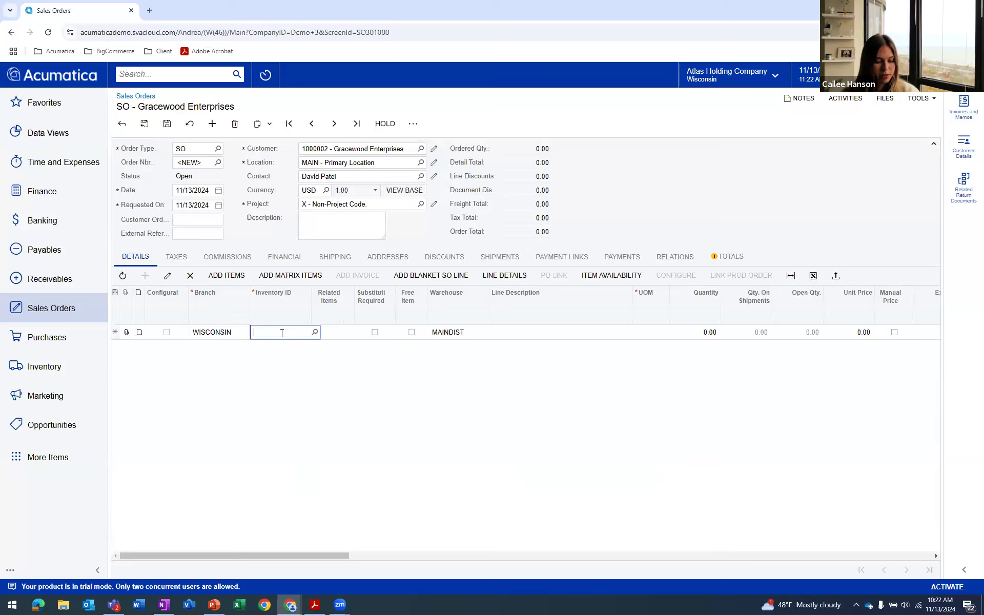
{"action": "type", "text": "holida"}
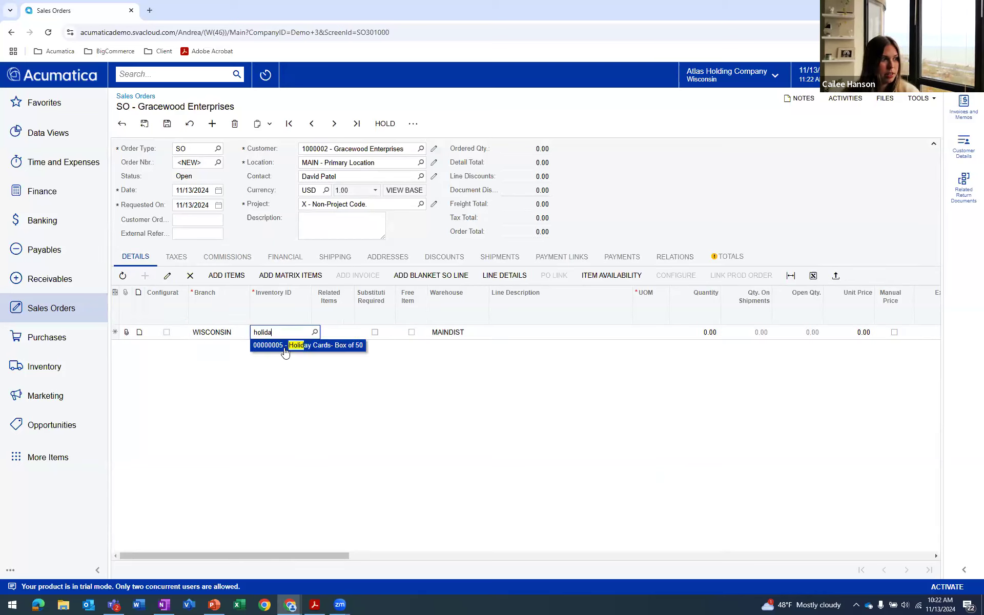
{"action": "left_click", "coordinate": [287, 347]}
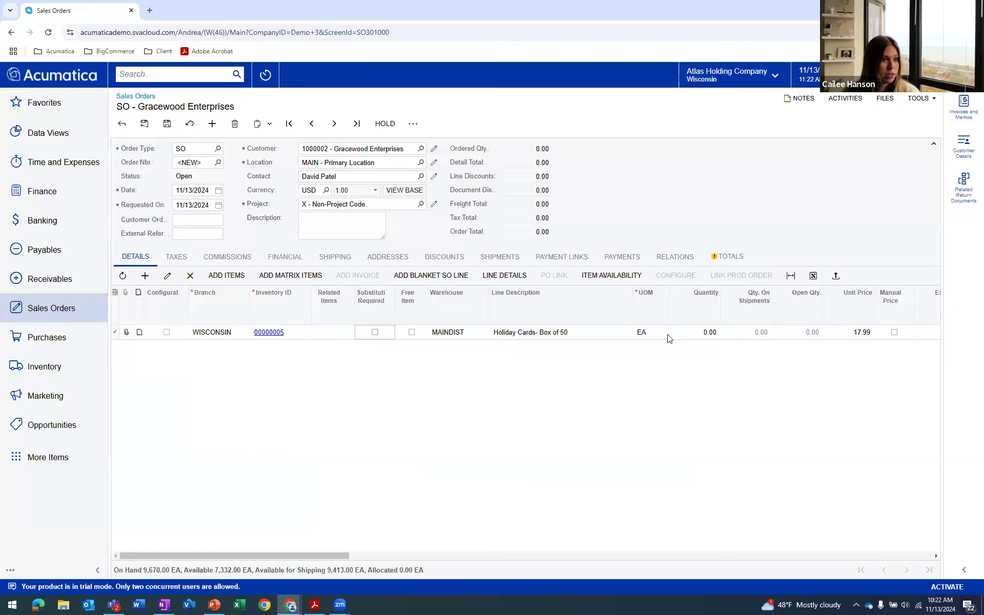
{"action": "left_click", "coordinate": [701, 334]}
{"action": "type", "text": "10"}
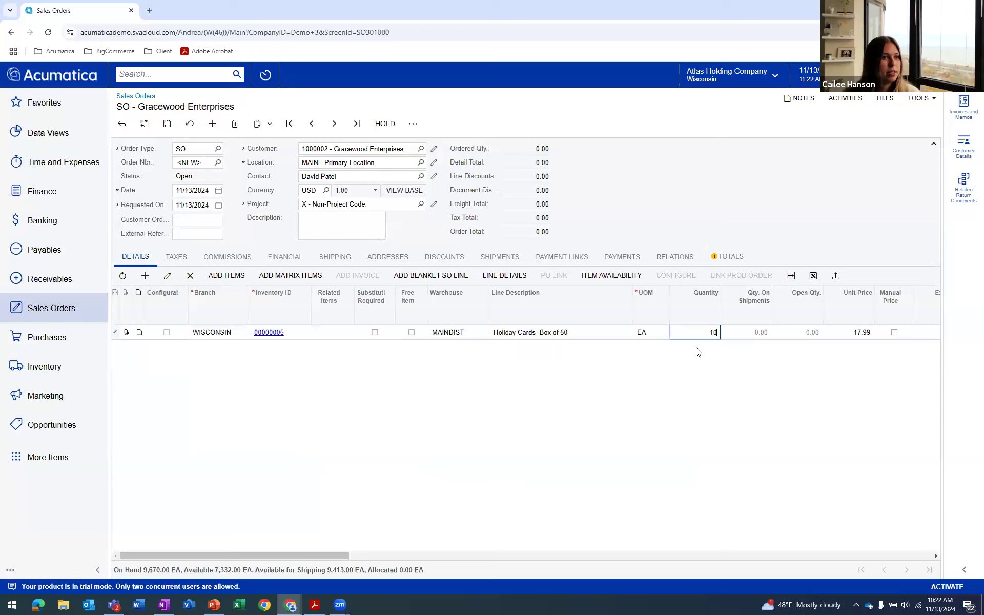
{"action": "left_click", "coordinate": [753, 334]}
{"action": "key", "text": "Tab"}
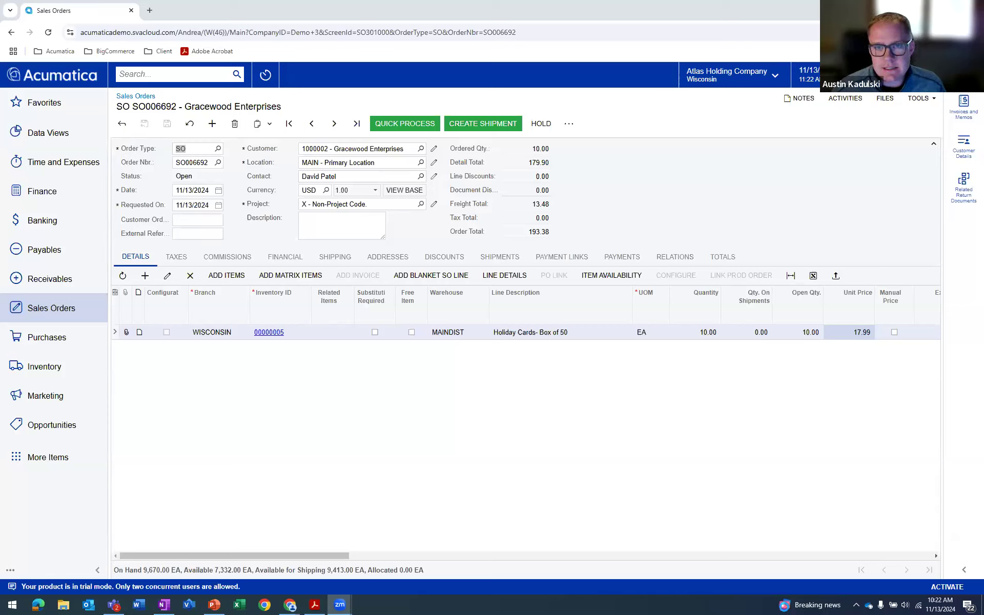
{"action": "left_click", "coordinate": [840, 604]}
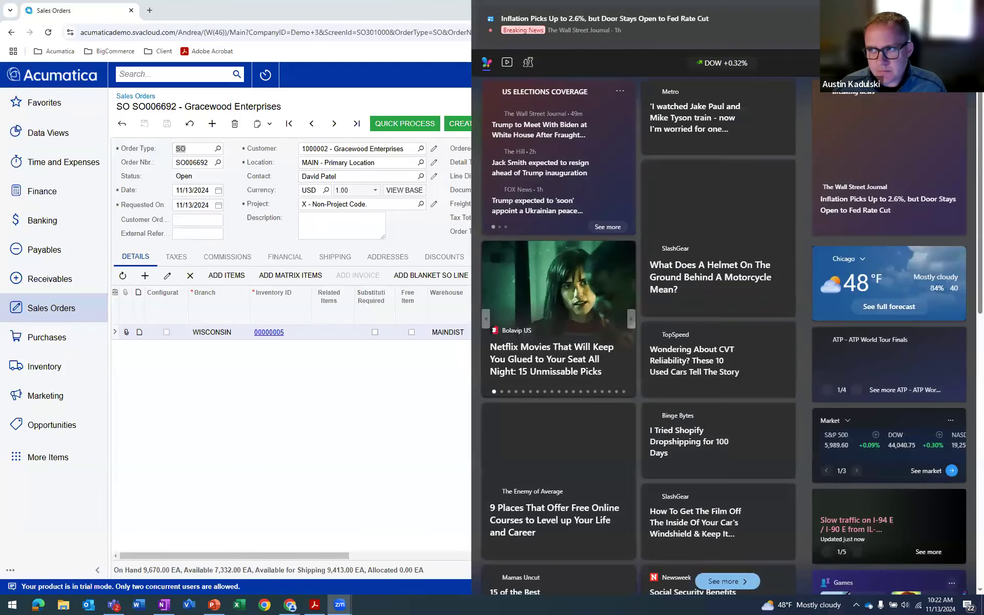
{"action": "left_click", "coordinate": [955, 23]}
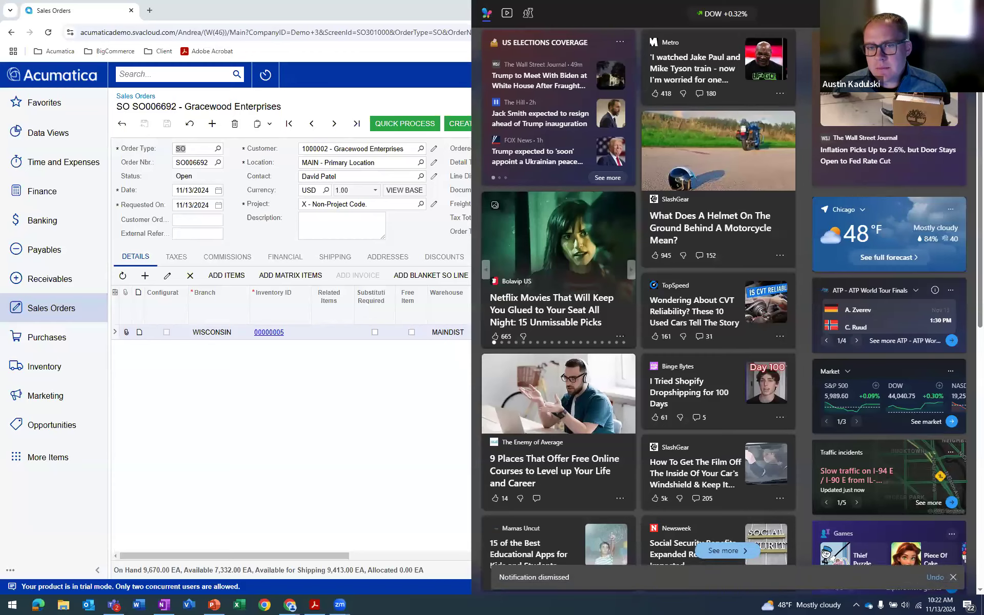
{"action": "key", "text": "Escape"}
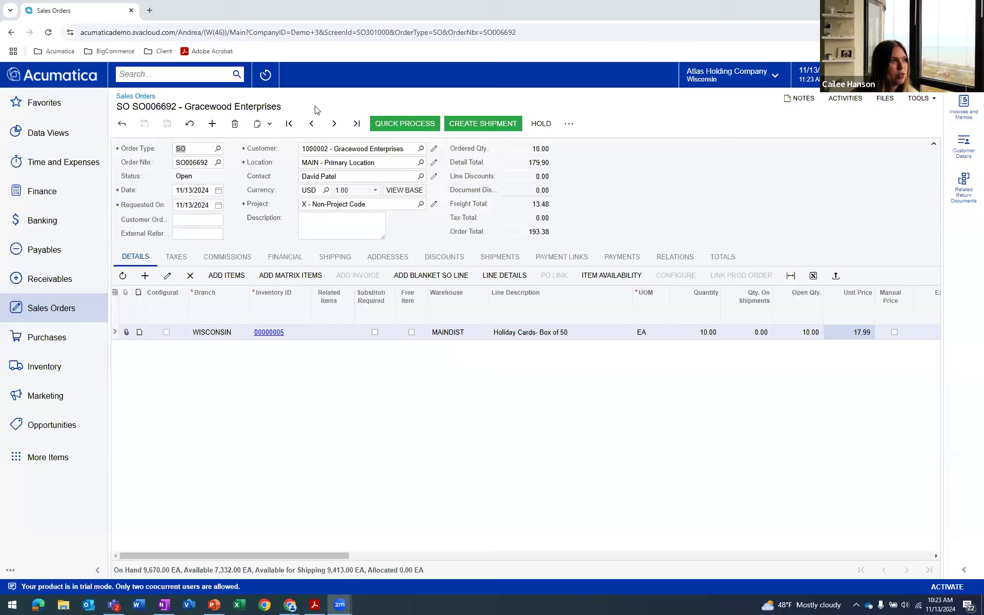
{"action": "left_click", "coordinate": [305, 129]}
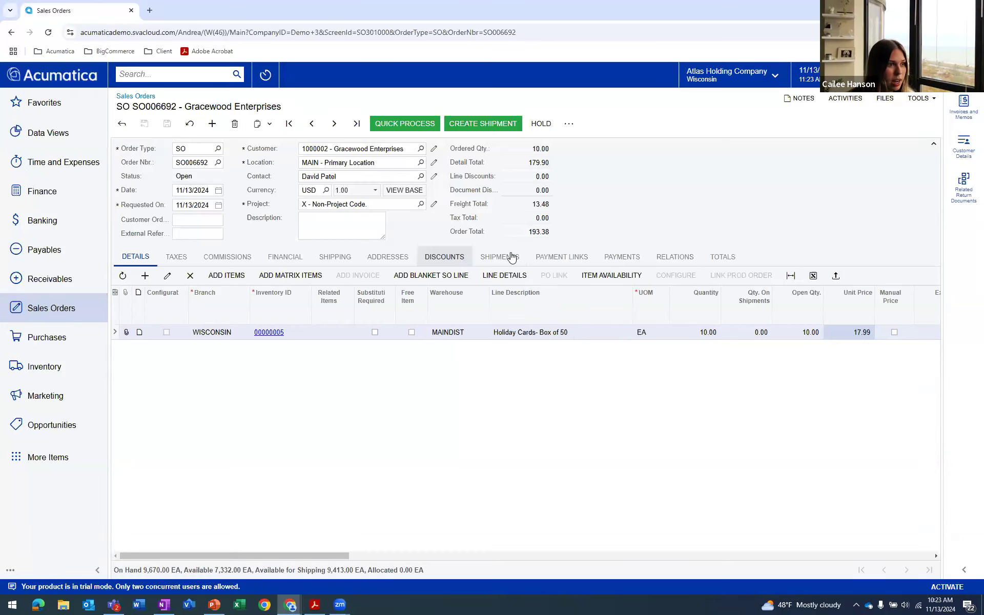
Check the sales order's payment link settings and return to its line details
{"action": "left_click", "coordinate": [553, 261]}
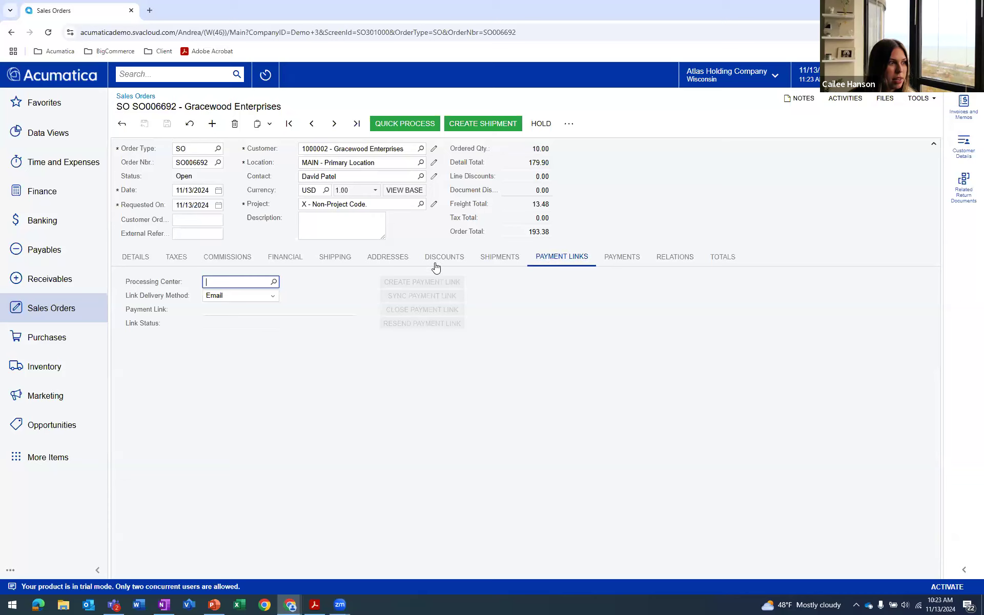
{"action": "left_click", "coordinate": [136, 257]}
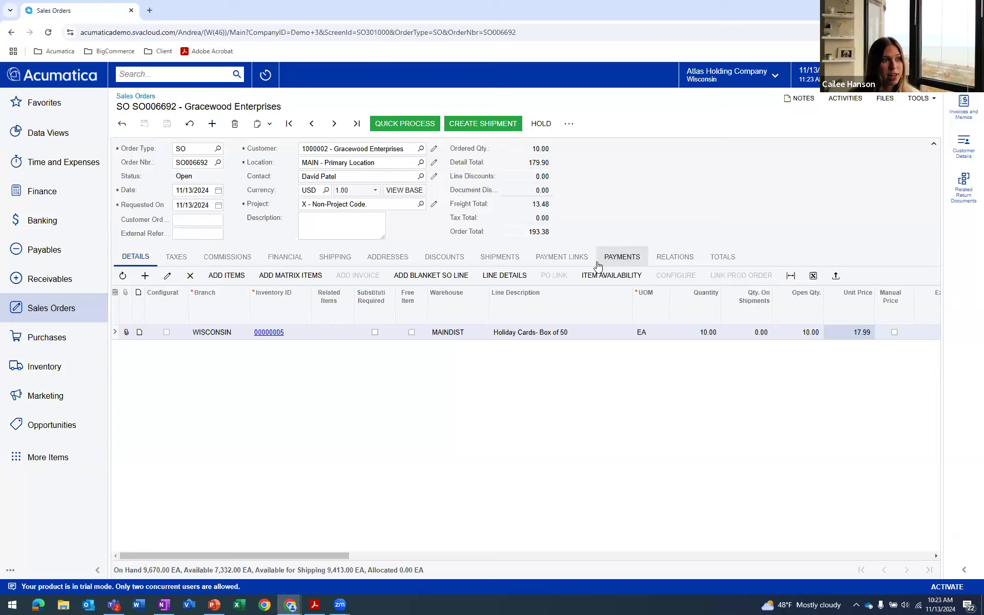
{"action": "left_click", "coordinate": [578, 261]}
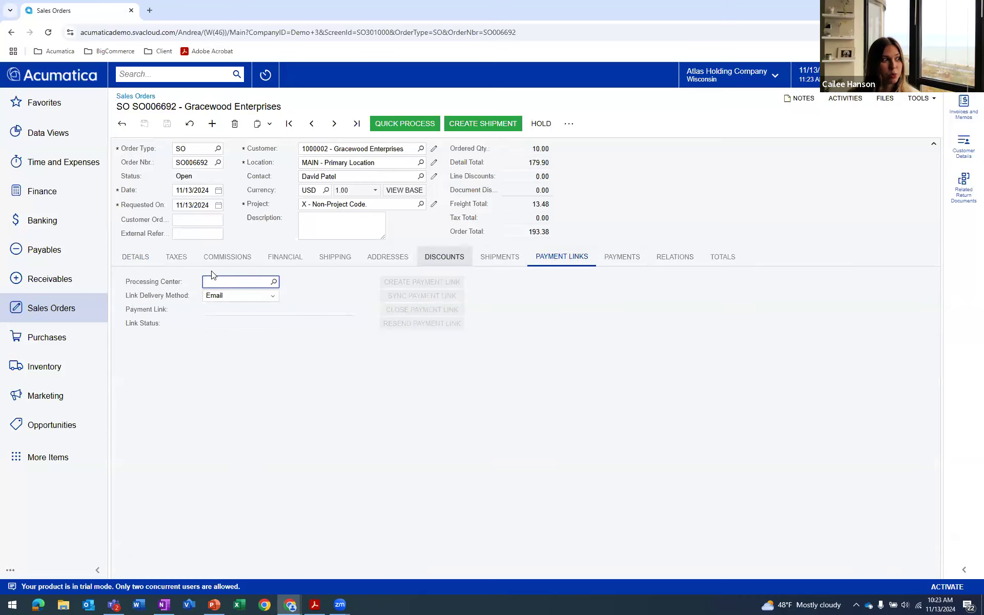
{"action": "left_click", "coordinate": [134, 260]}
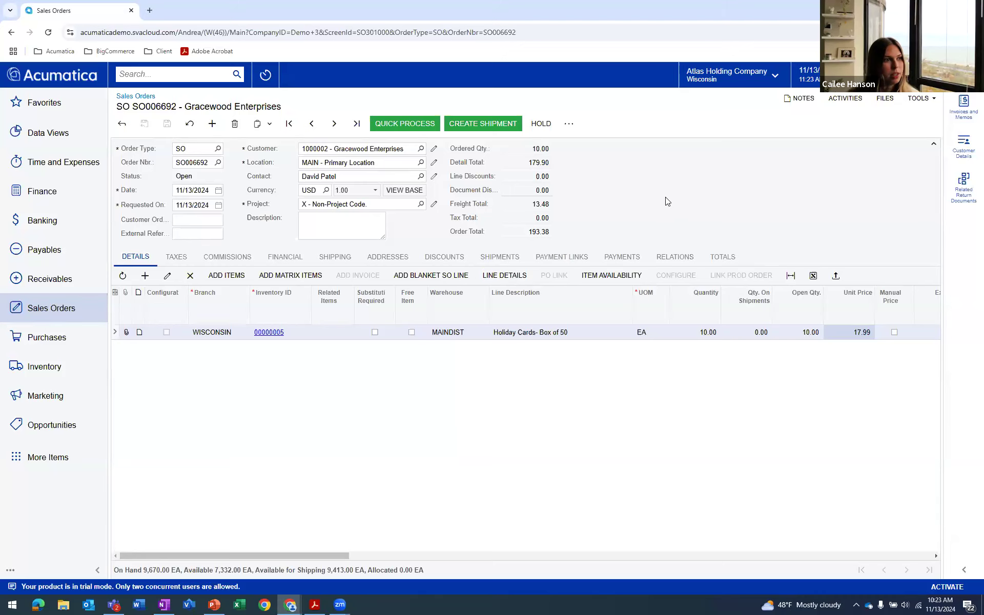
Create a shipment from the order dated 11/13/2024 for warehouse MAINDIST and review its package
{"action": "left_click", "coordinate": [478, 122]}
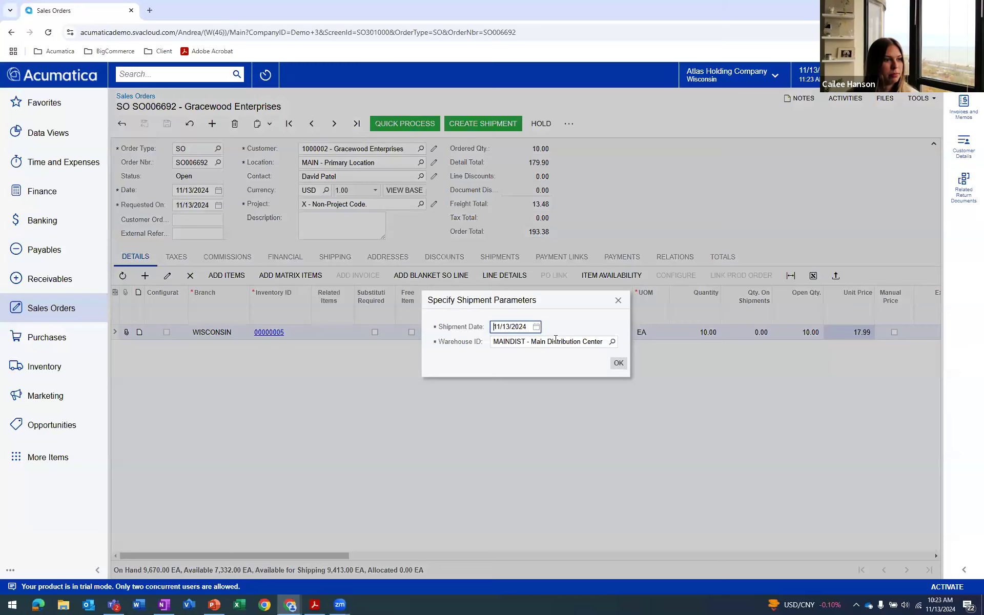
{"action": "left_click", "coordinate": [618, 363]}
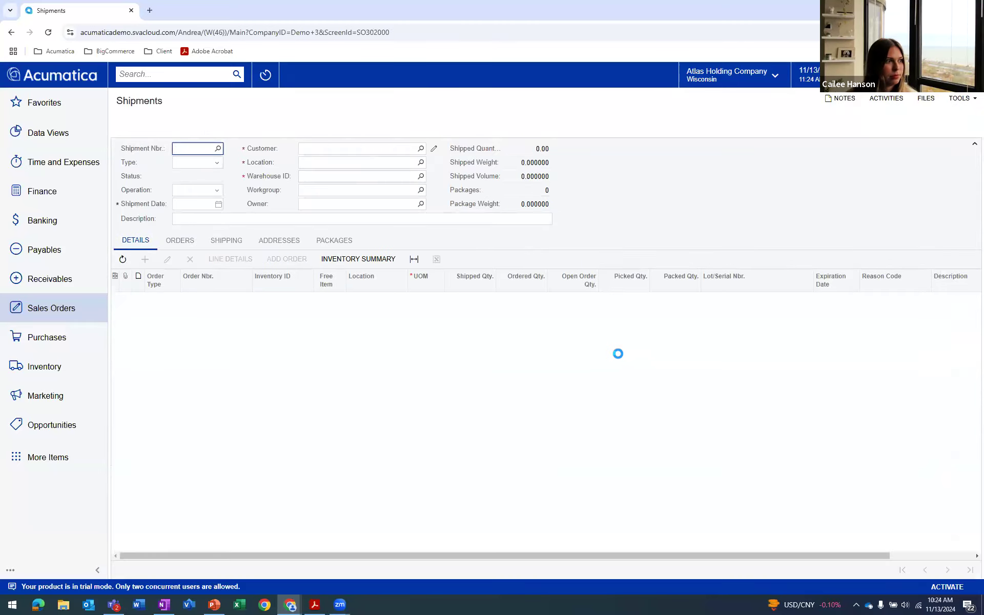
{"action": "left_click", "coordinate": [332, 243]}
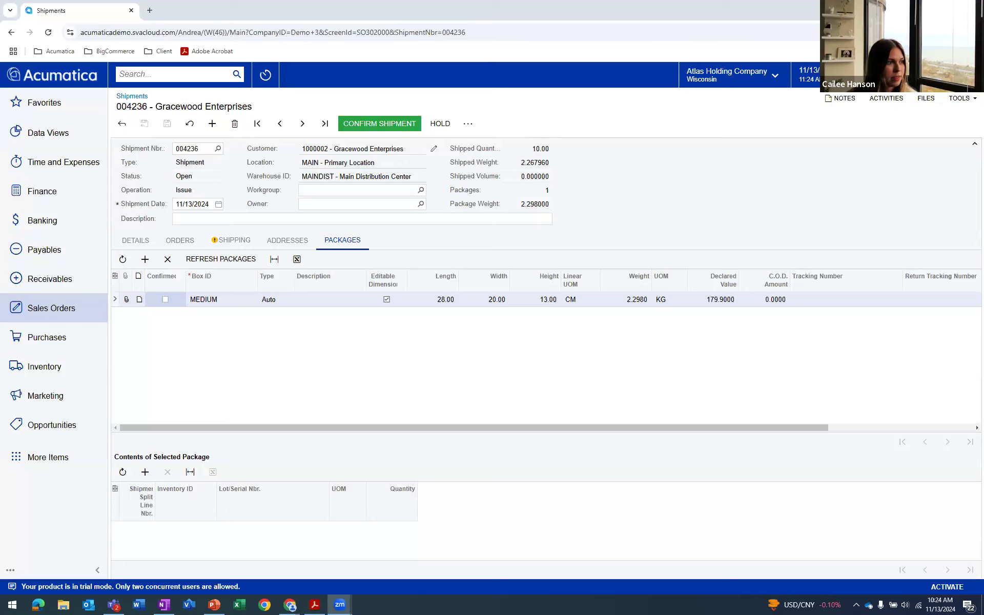
{"action": "left_click", "coordinate": [135, 240]}
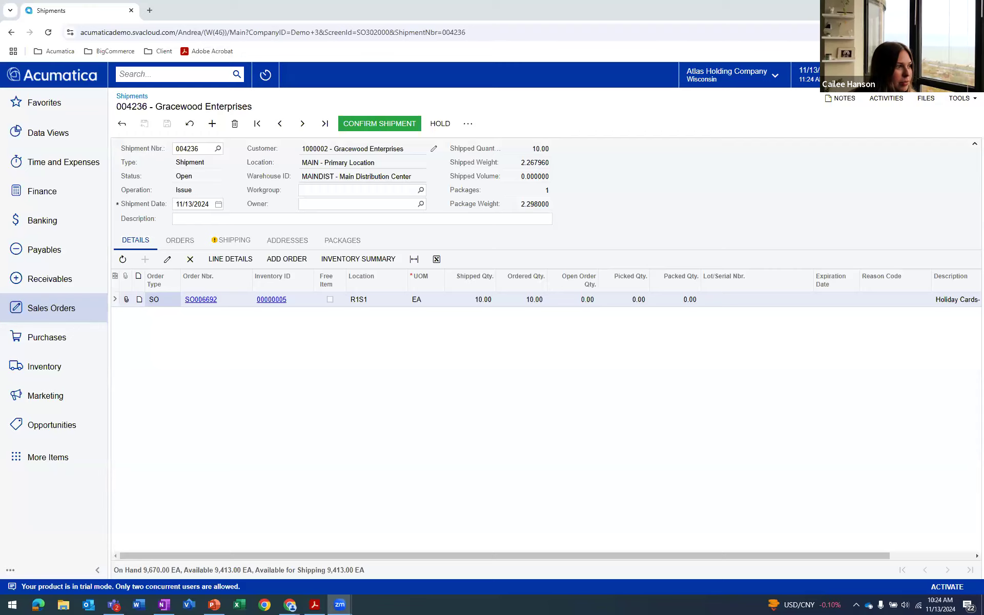
Shop for carrier rates on the shipment and choose the USPSPRIO Priority service
{"action": "left_click", "coordinate": [224, 243]}
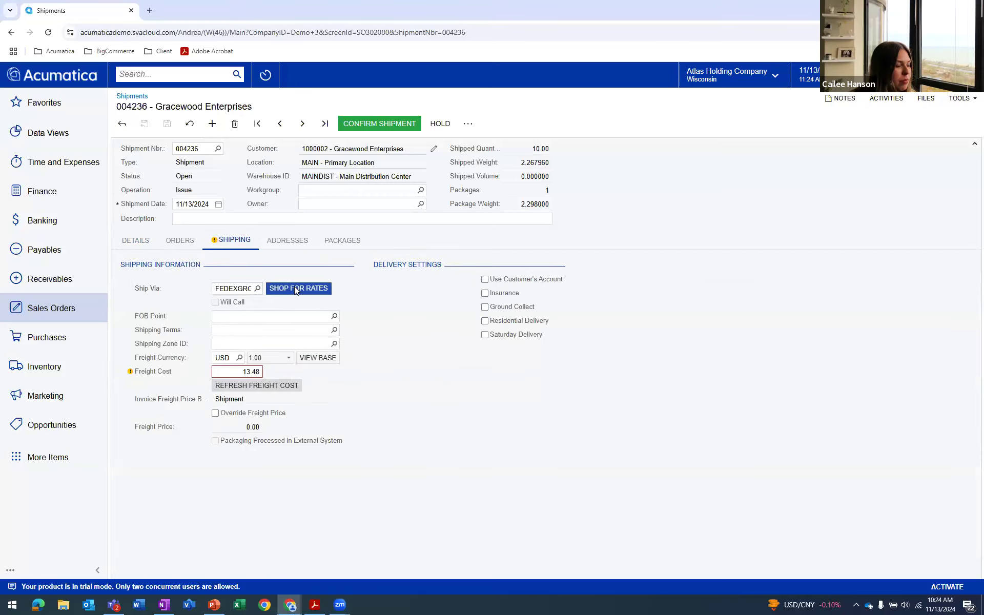
{"action": "left_click", "coordinate": [294, 287]}
{"action": "left_click", "coordinate": [403, 254]}
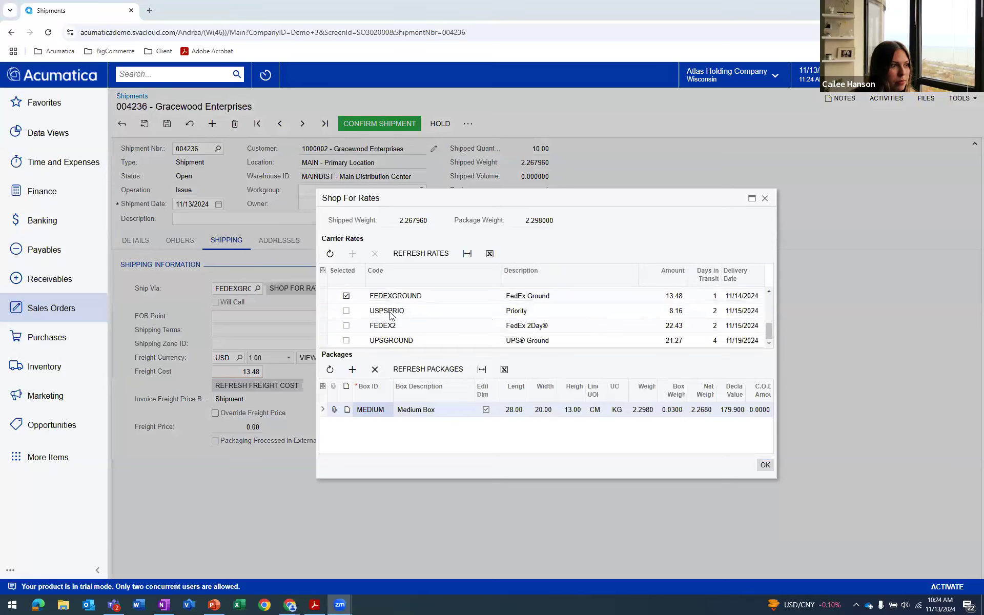
{"action": "left_click", "coordinate": [346, 311]}
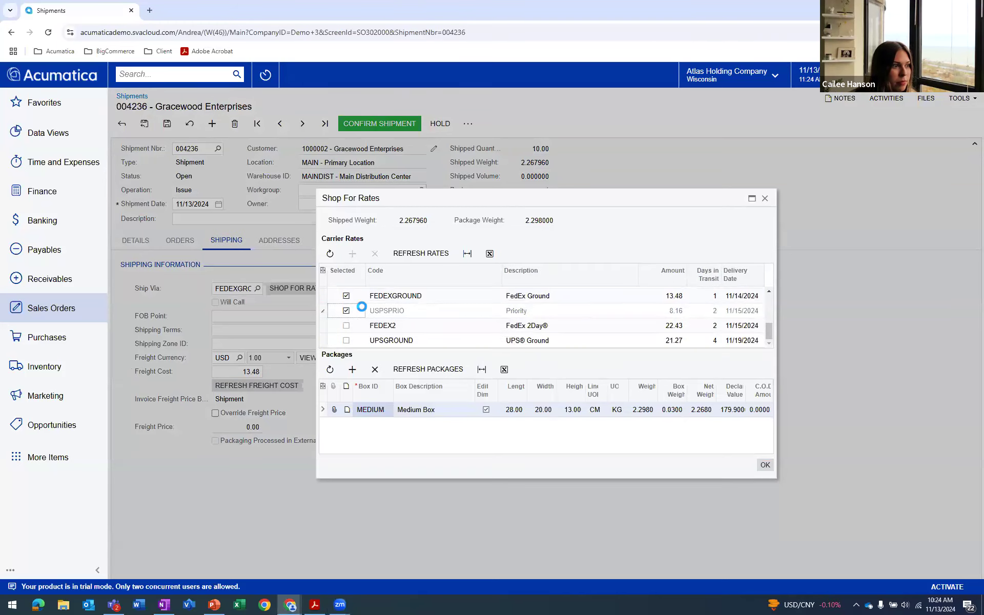
{"action": "left_click", "coordinate": [766, 465]}
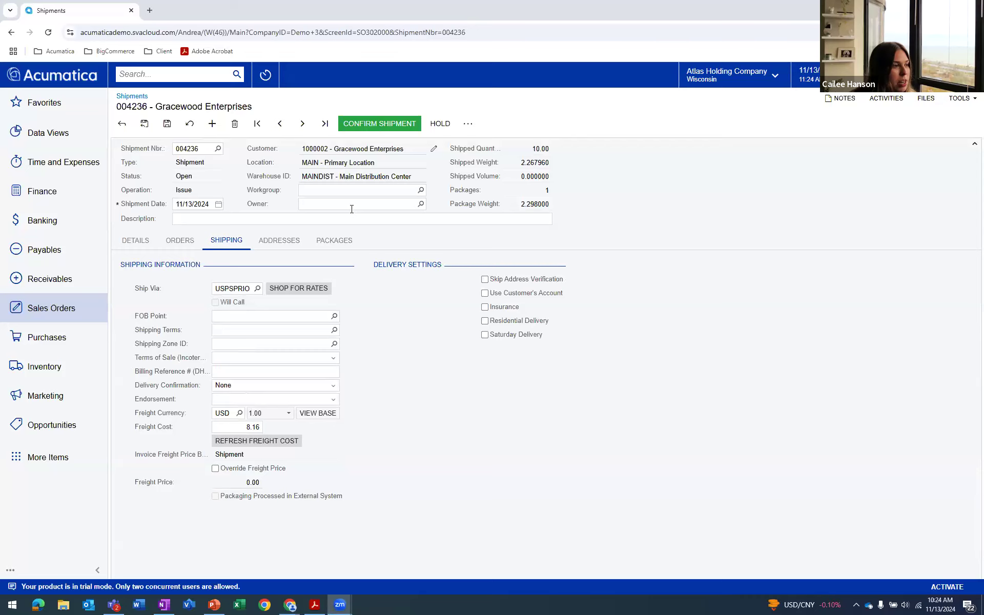
Mark the shipment's MEDIUM package as confirmed, save, and confirm the shipment
{"action": "left_click", "coordinate": [332, 245]}
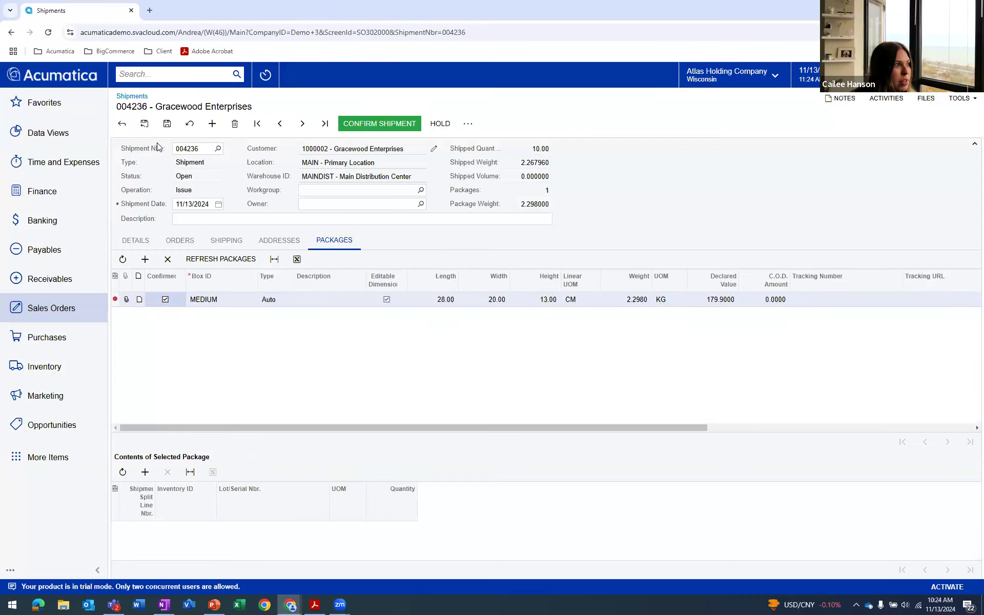
{"action": "left_click", "coordinate": [166, 125]}
{"action": "left_click", "coordinate": [380, 123]}
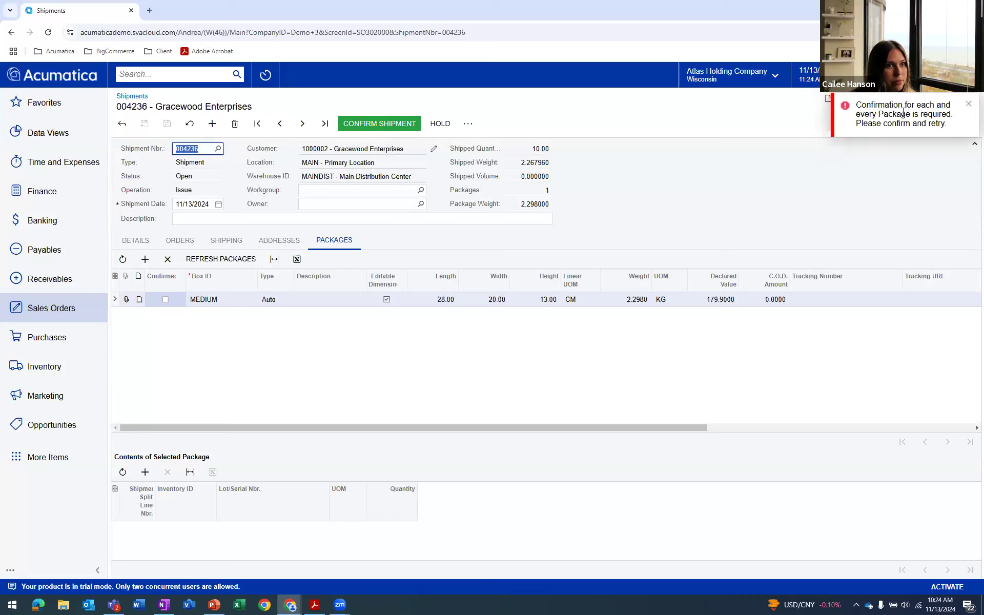
{"action": "left_click", "coordinate": [969, 108]}
{"action": "left_click", "coordinate": [165, 300]}
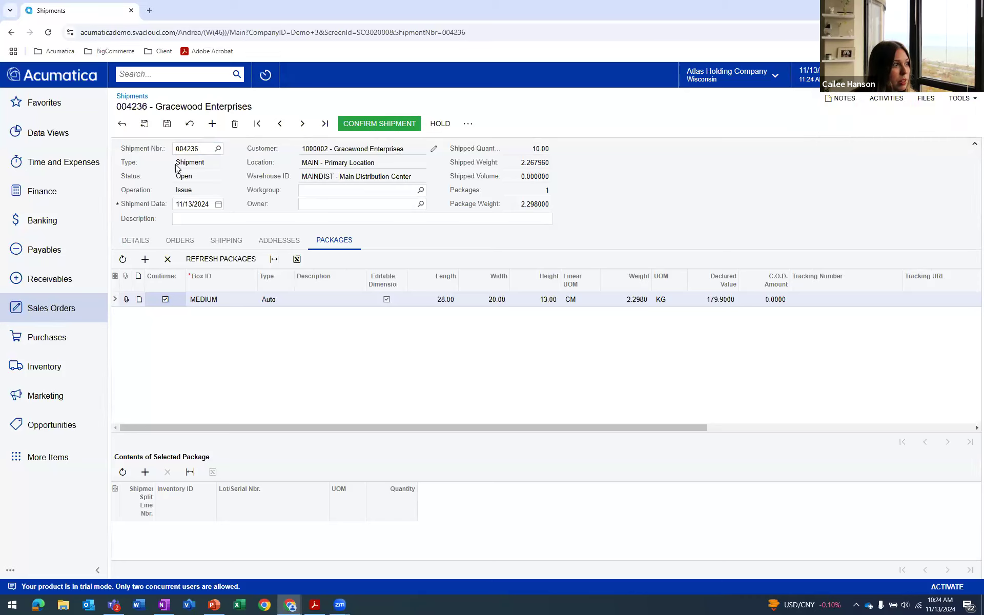
{"action": "left_click", "coordinate": [166, 125]}
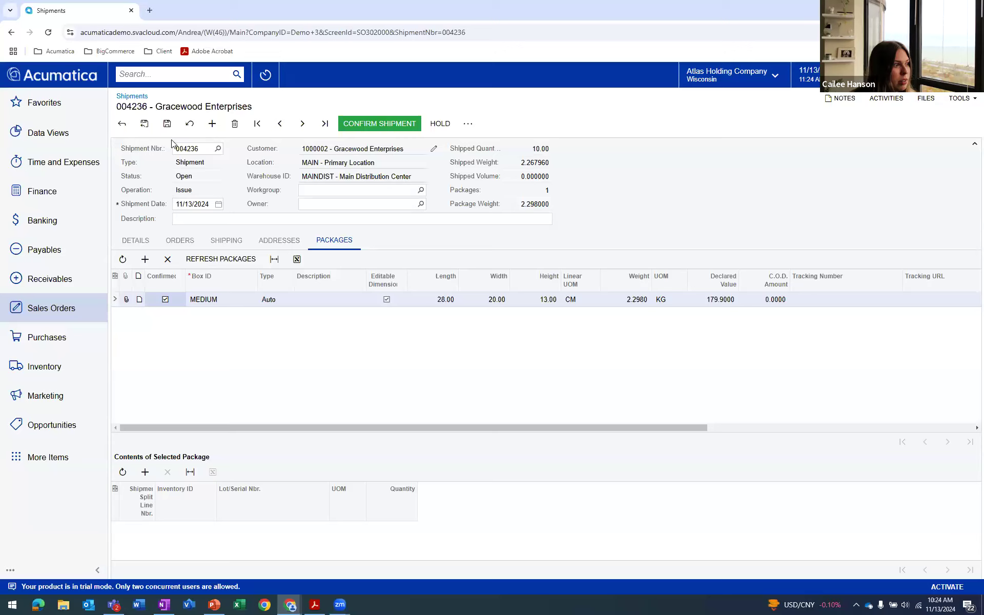
{"action": "left_click", "coordinate": [379, 124]}
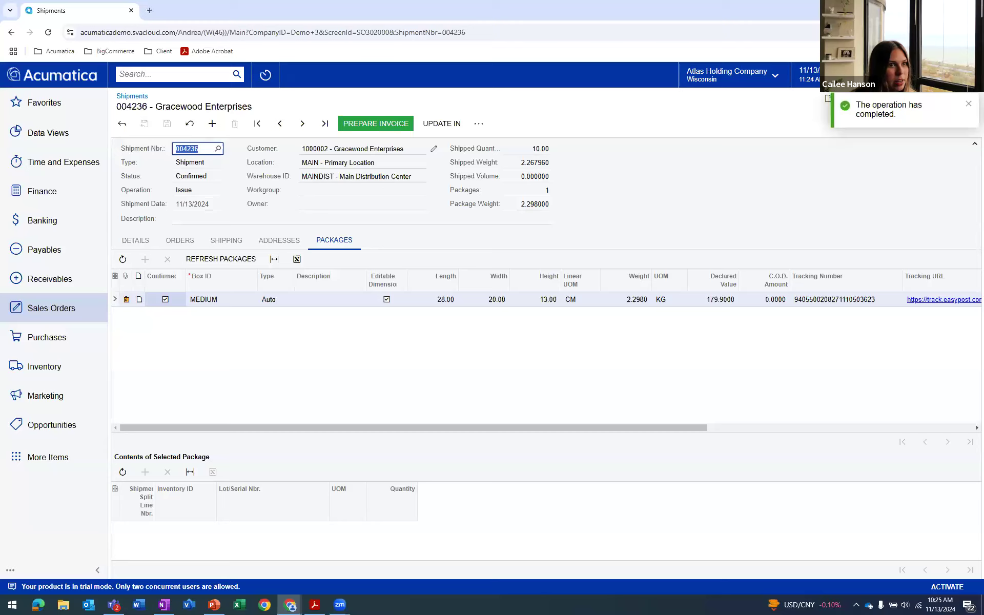
Prepare the invoice from the confirmed shipment, check its payment link settings and release it
{"action": "left_click", "coordinate": [379, 126]}
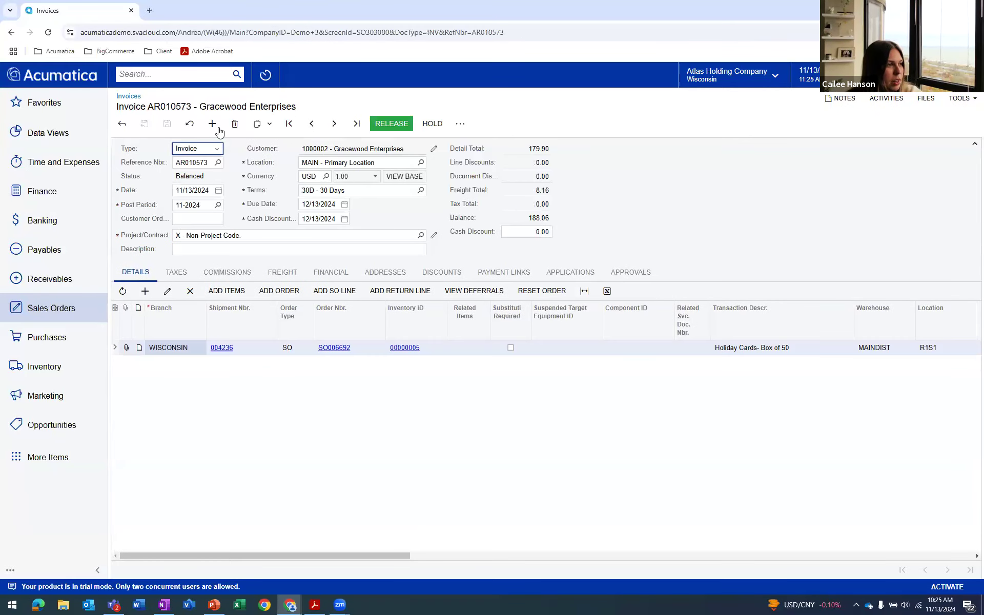
{"action": "left_click", "coordinate": [493, 275]}
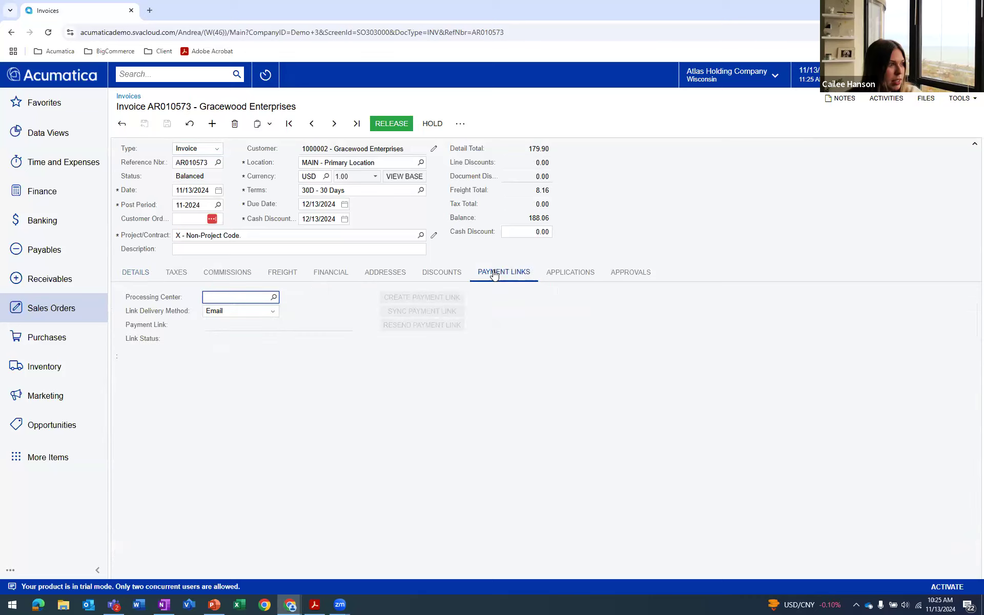
{"action": "left_click", "coordinate": [401, 127]}
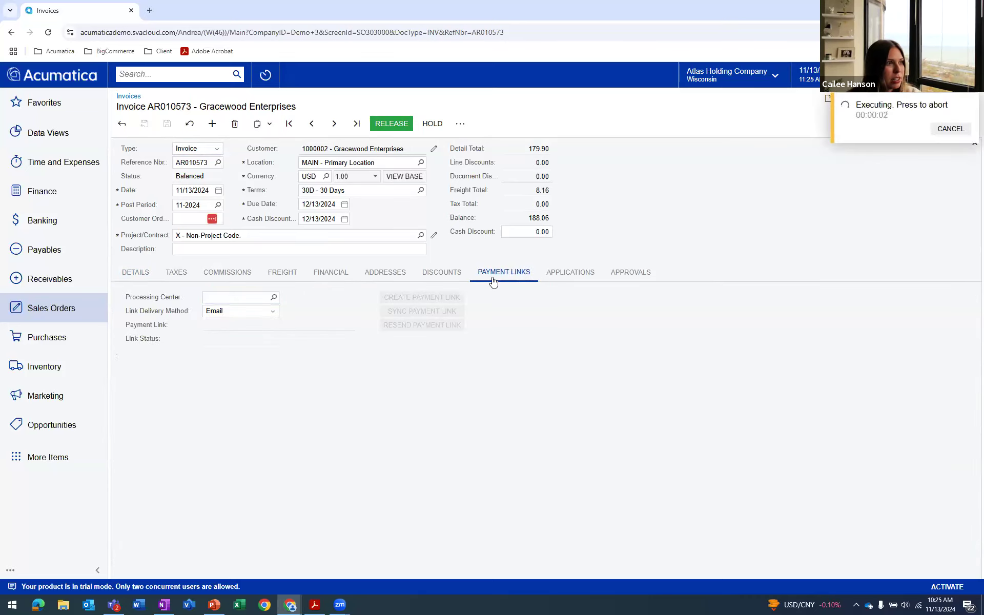
Create an email payment link for the invoice using the ACUPAY processing center and dismiss the notification
{"action": "left_click", "coordinate": [274, 298]}
{"action": "double_click", "coordinate": [260, 367]}
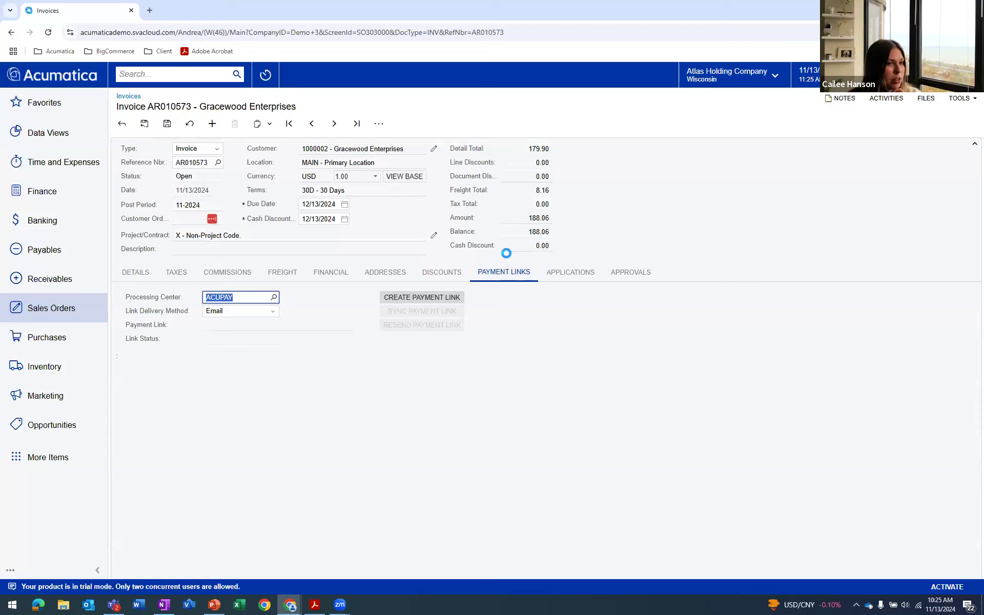
{"action": "left_click", "coordinate": [421, 299]}
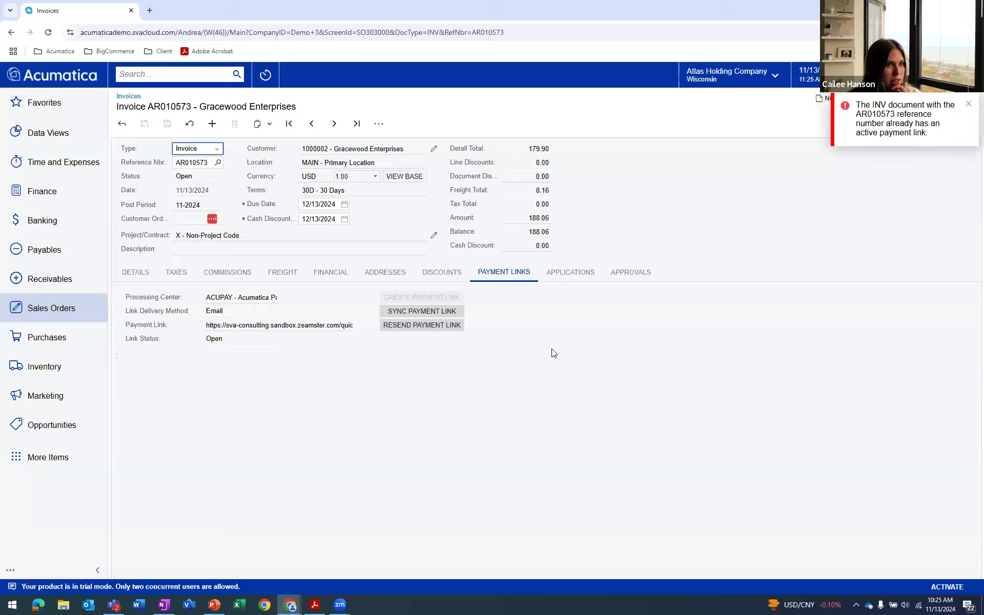
{"action": "left_click", "coordinate": [968, 104]}
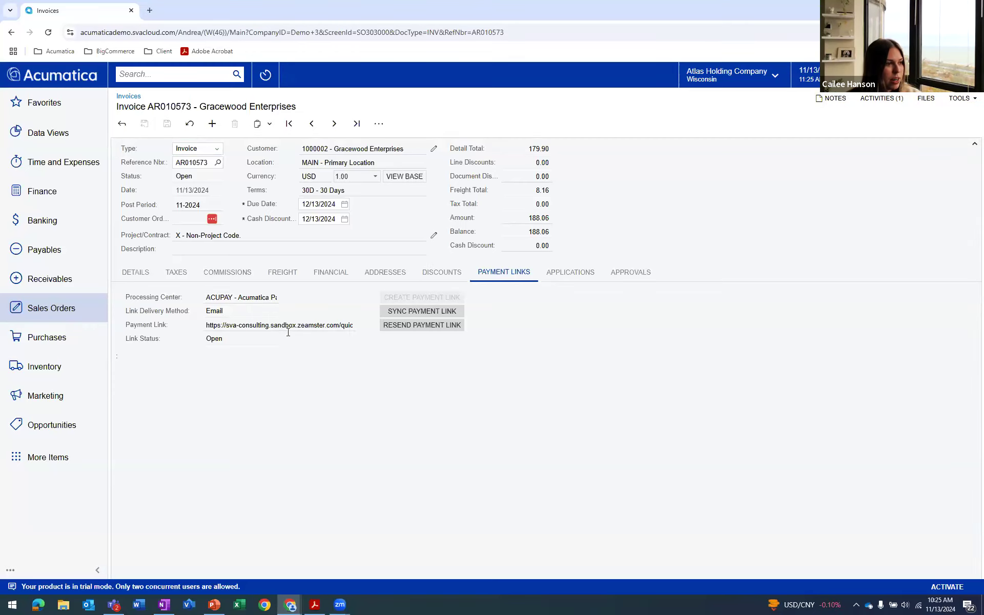
Open the payment link email from the invoice's activities, leaving the previously opened email without saving
{"action": "left_click", "coordinate": [868, 101]}
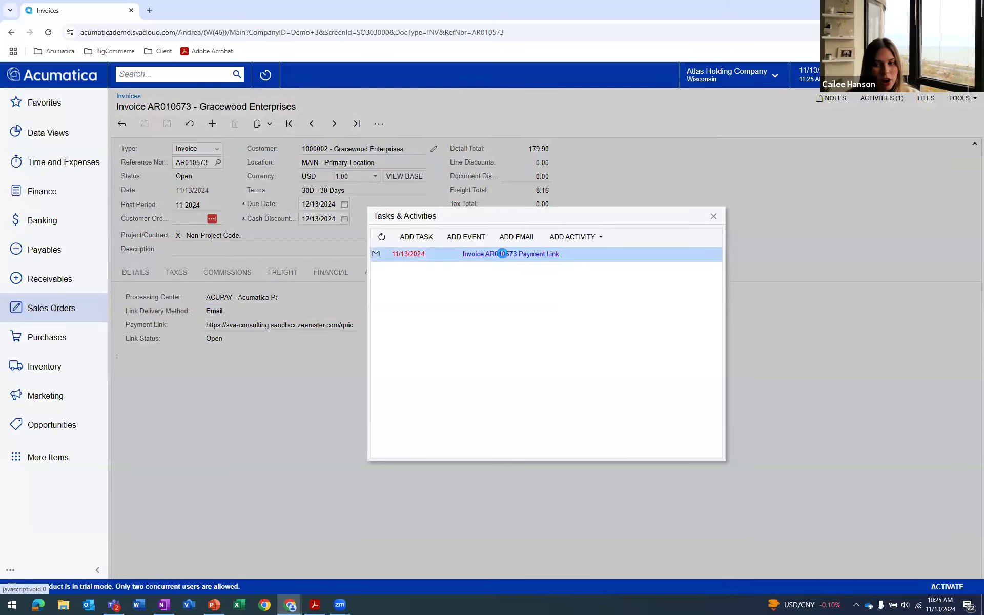
{"action": "left_click", "coordinate": [502, 254]}
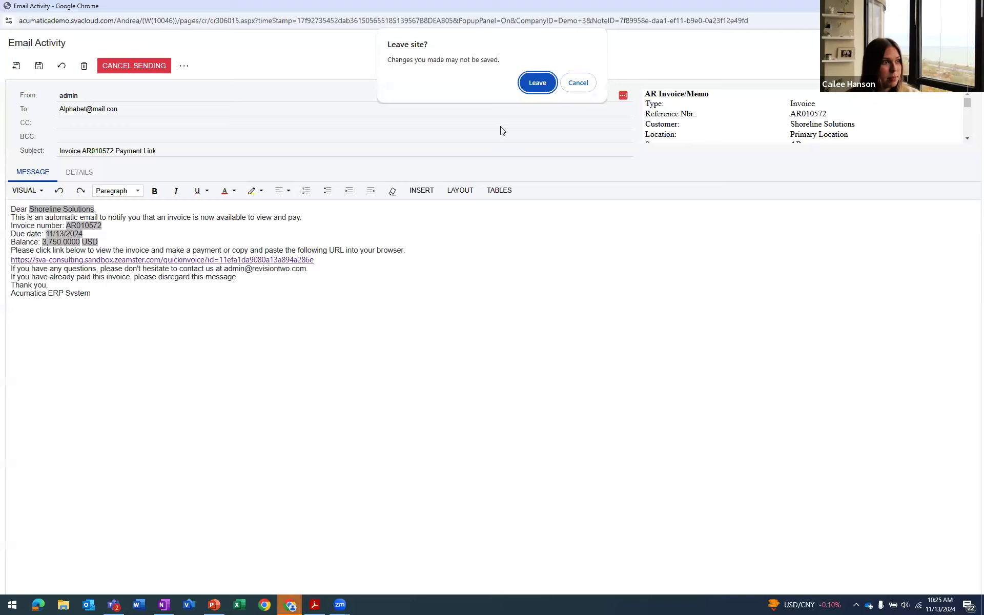
{"action": "left_click", "coordinate": [537, 82]}
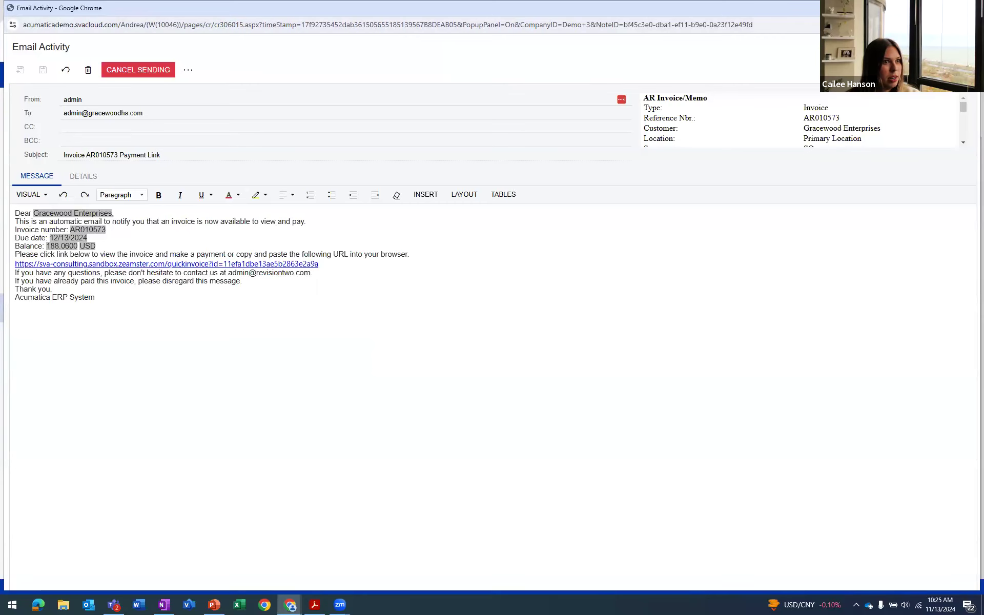
Close the payment link email and the activities list, and email the invoice to the customer
{"action": "left_click", "coordinate": [969, 8]}
{"action": "left_click", "coordinate": [714, 215]}
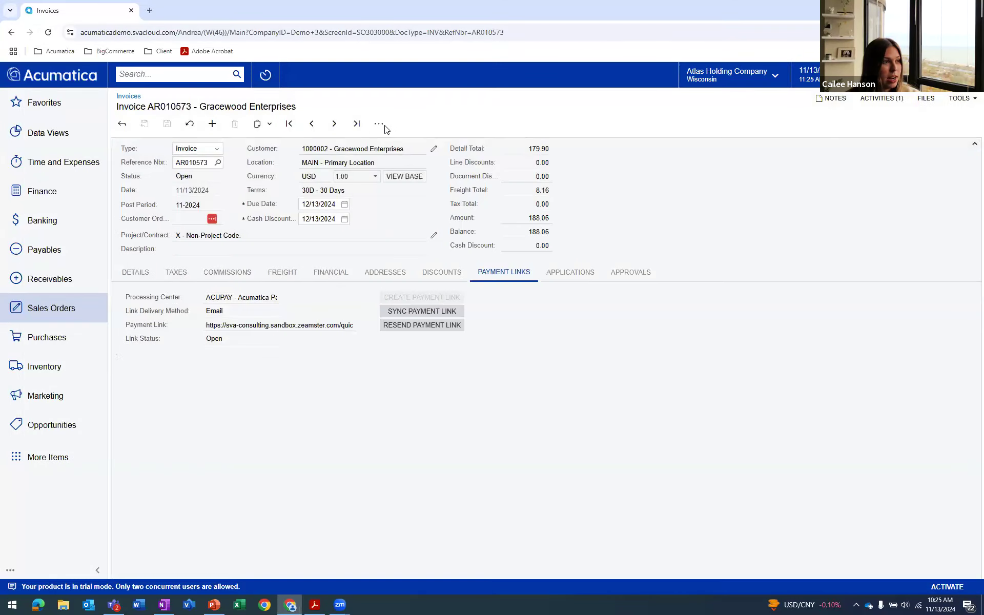
{"action": "left_click", "coordinate": [380, 125]}
{"action": "left_click", "coordinate": [535, 234]}
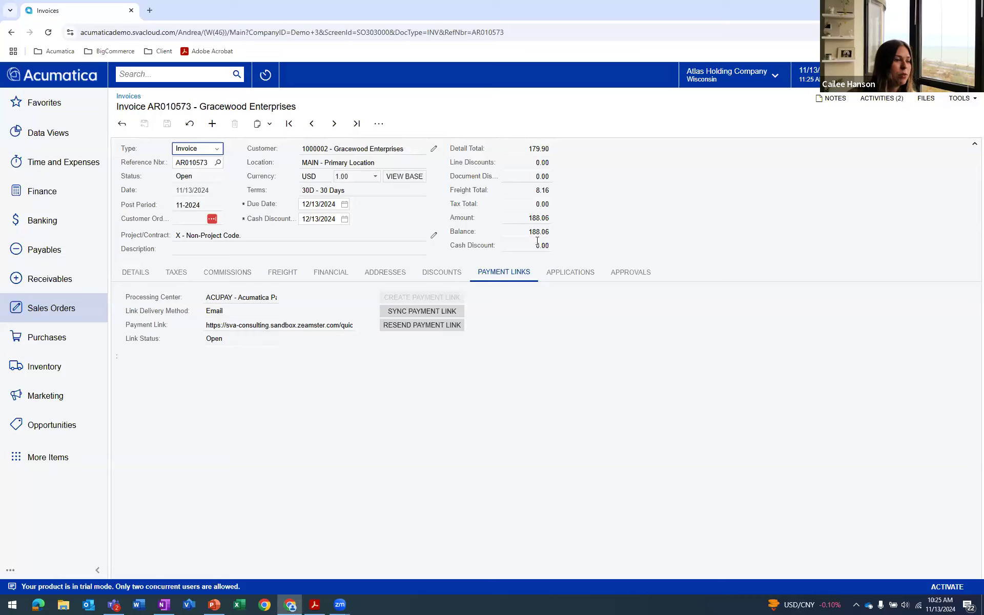
Review the new invoice email from the invoice's activities along with its attached PDF, and return to the invoice
{"action": "left_click", "coordinate": [877, 98]}
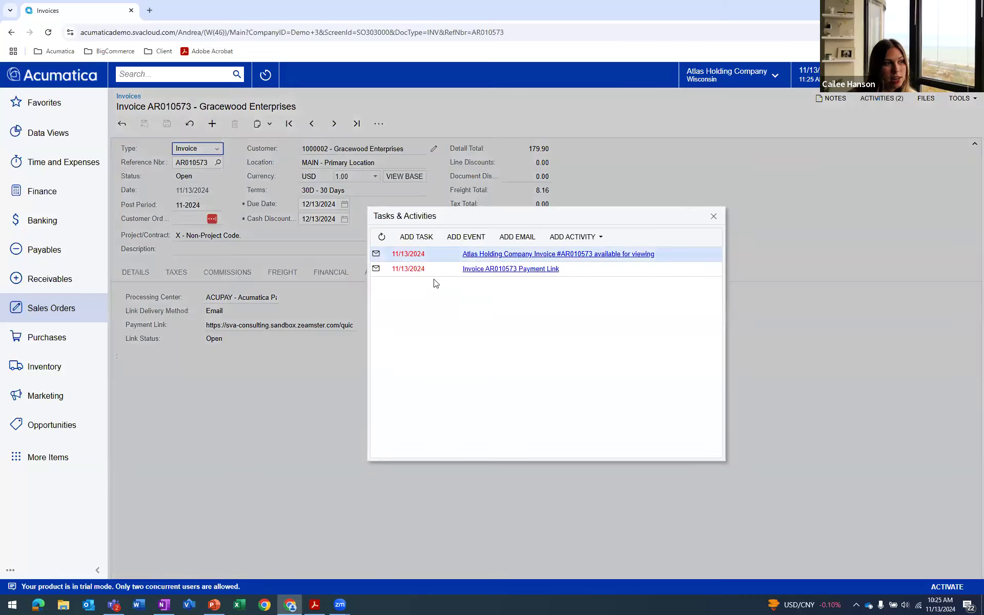
{"action": "left_click", "coordinate": [497, 254]}
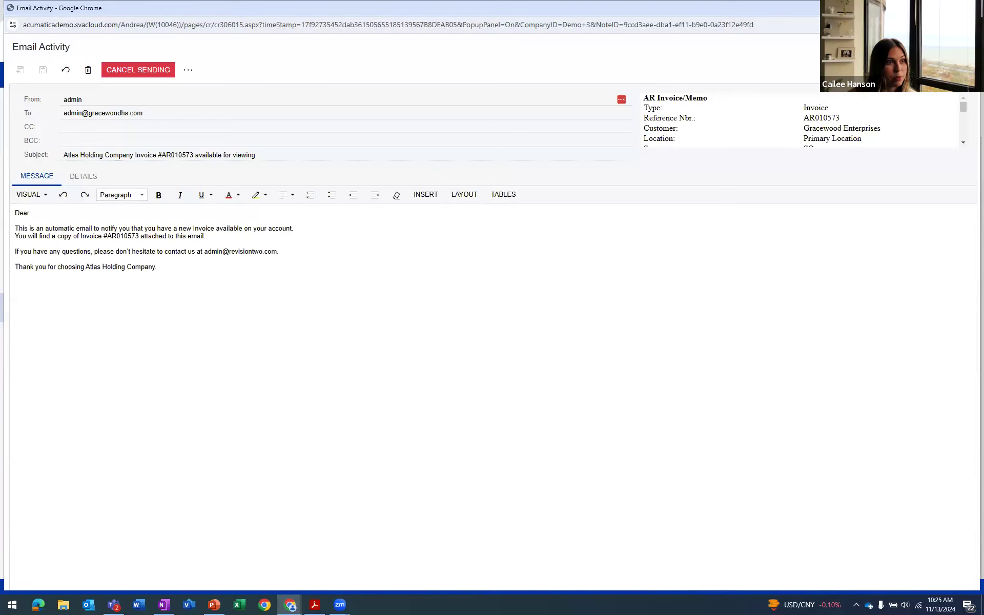
{"action": "left_click", "coordinate": [972, 8]}
{"action": "left_click", "coordinate": [579, 253]}
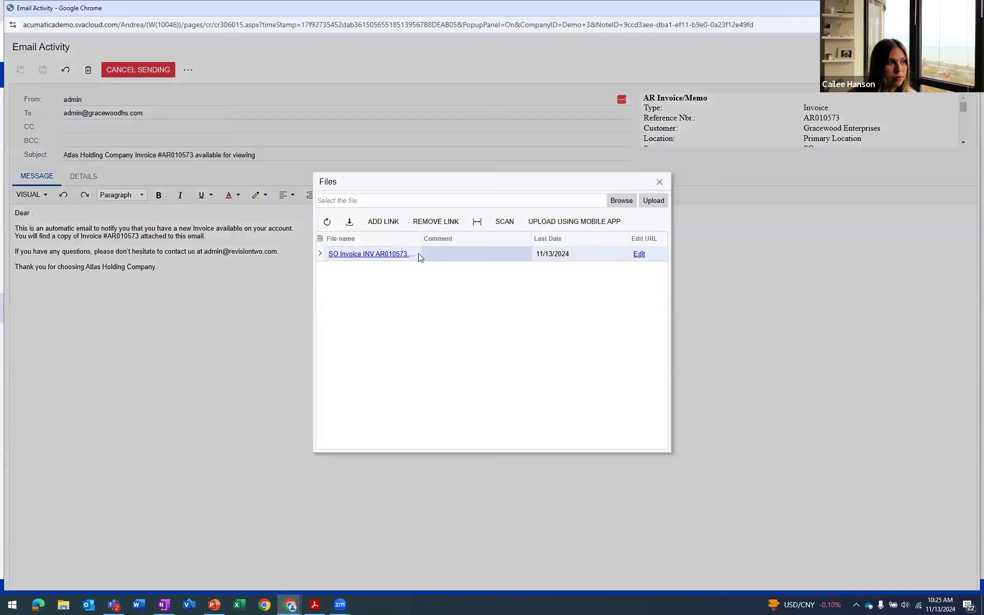
{"action": "left_click", "coordinate": [349, 257]}
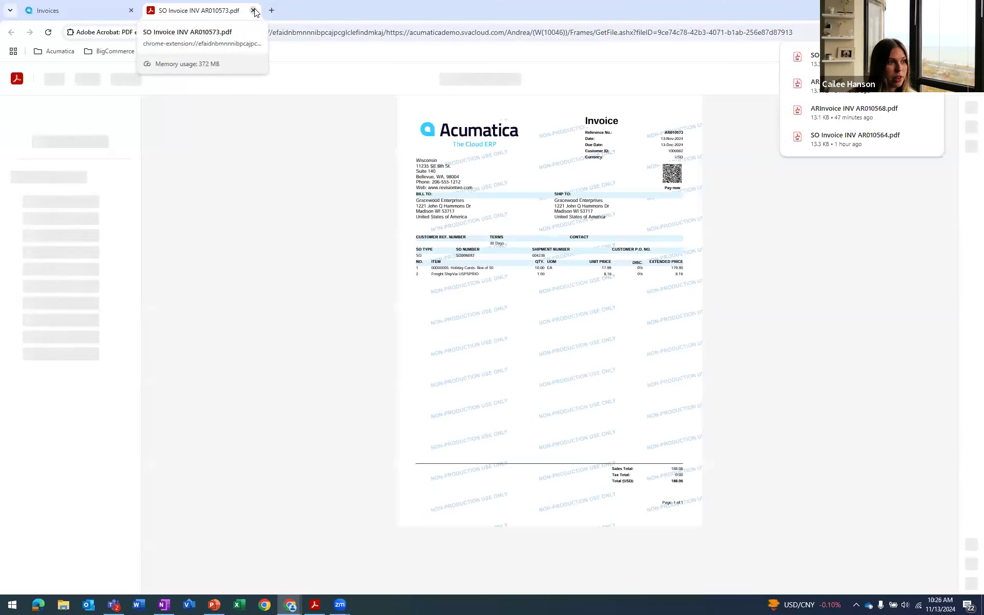
{"action": "left_click", "coordinate": [253, 10]}
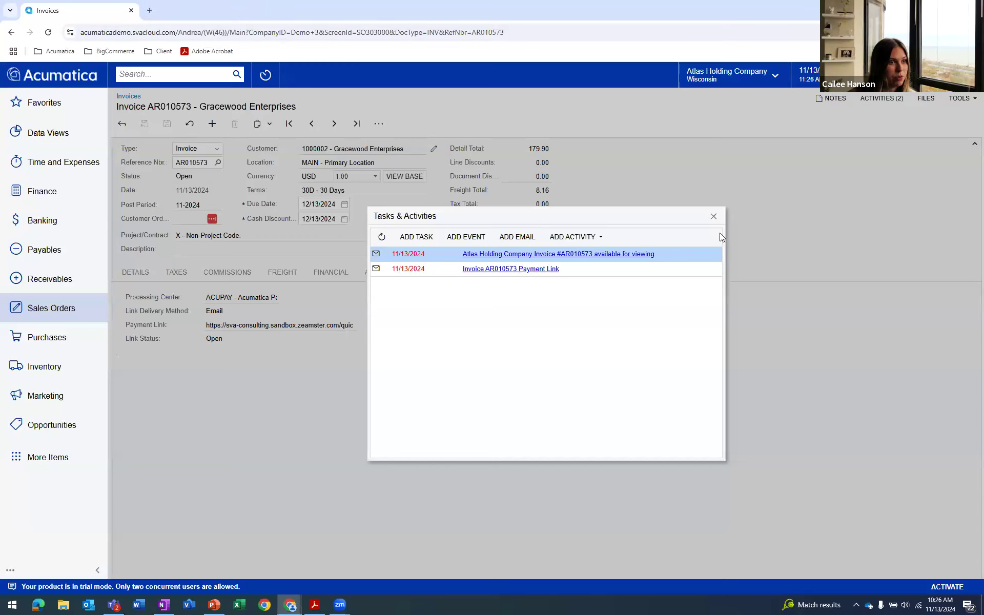
{"action": "left_click", "coordinate": [714, 216]}
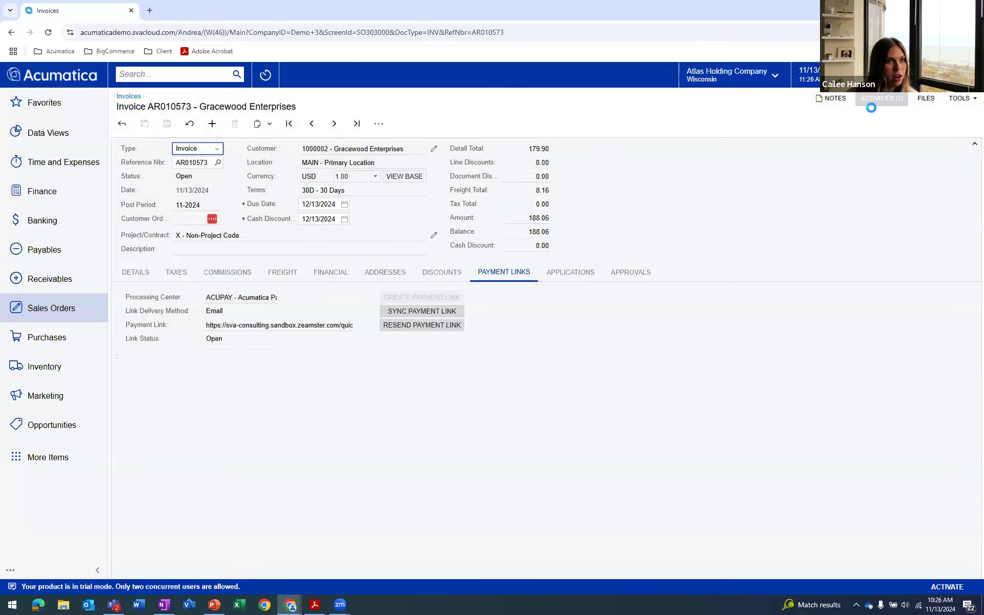
Reopen the payment link email from the invoice's activities and follow its link to the customer payment page
{"action": "left_click", "coordinate": [882, 98]}
{"action": "left_click", "coordinate": [484, 271]}
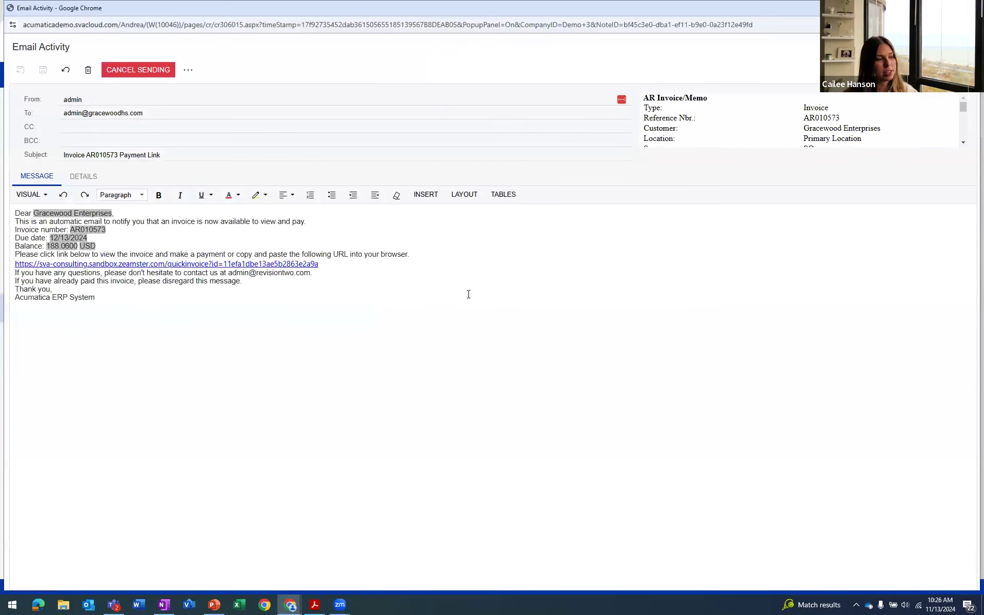
{"action": "left_click", "coordinate": [263, 265]}
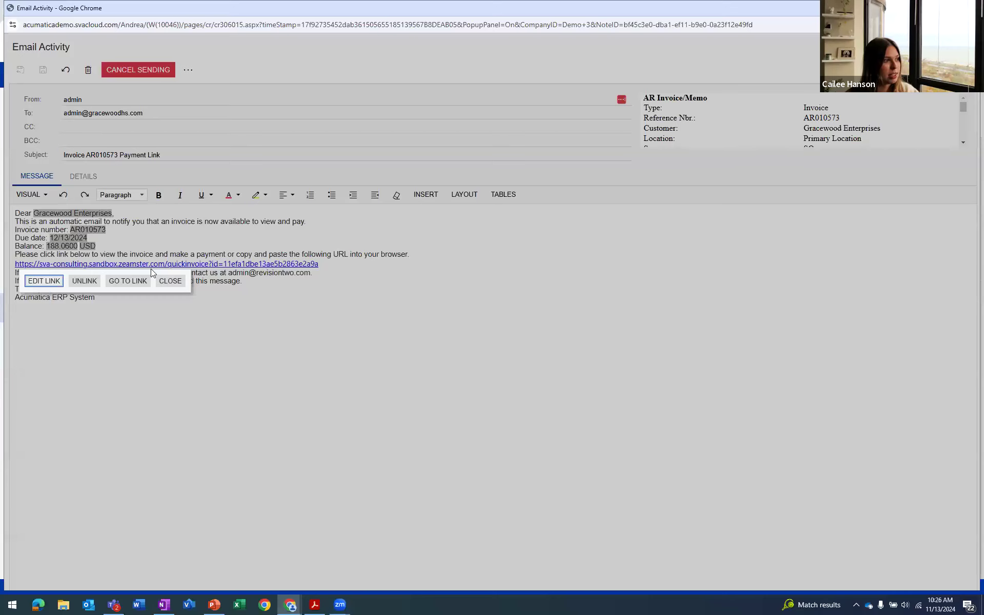
{"action": "left_click", "coordinate": [120, 282]}
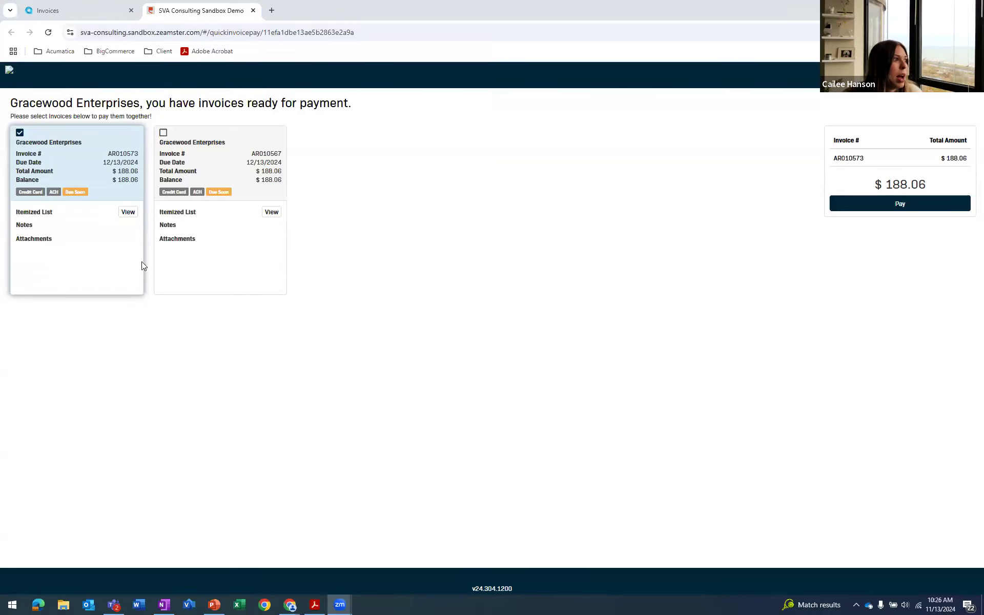
Add the second open invoice to the selection and proceed to pay both invoices together
{"action": "left_click", "coordinate": [164, 134]}
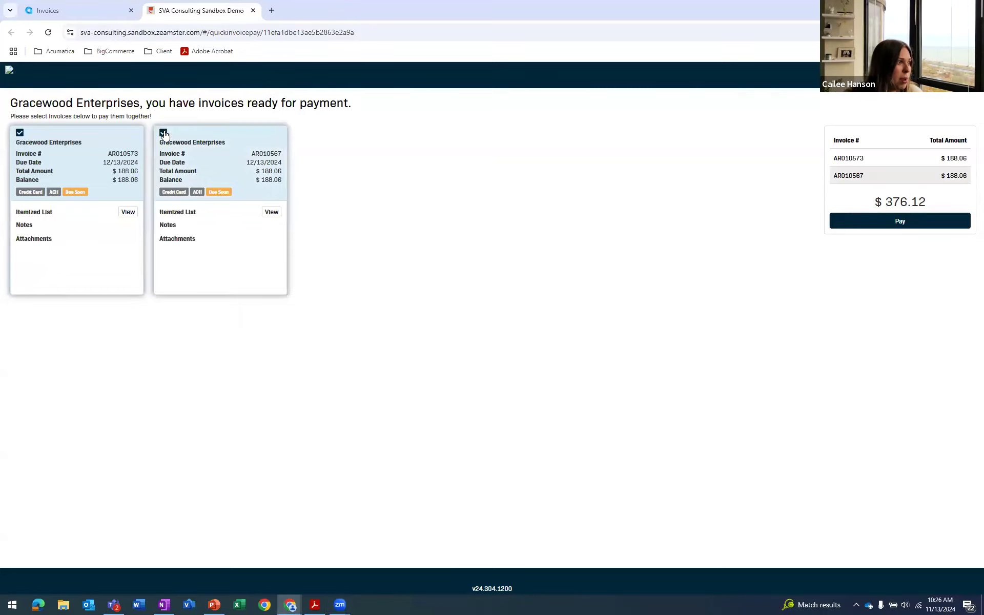
{"action": "left_click", "coordinate": [128, 212]}
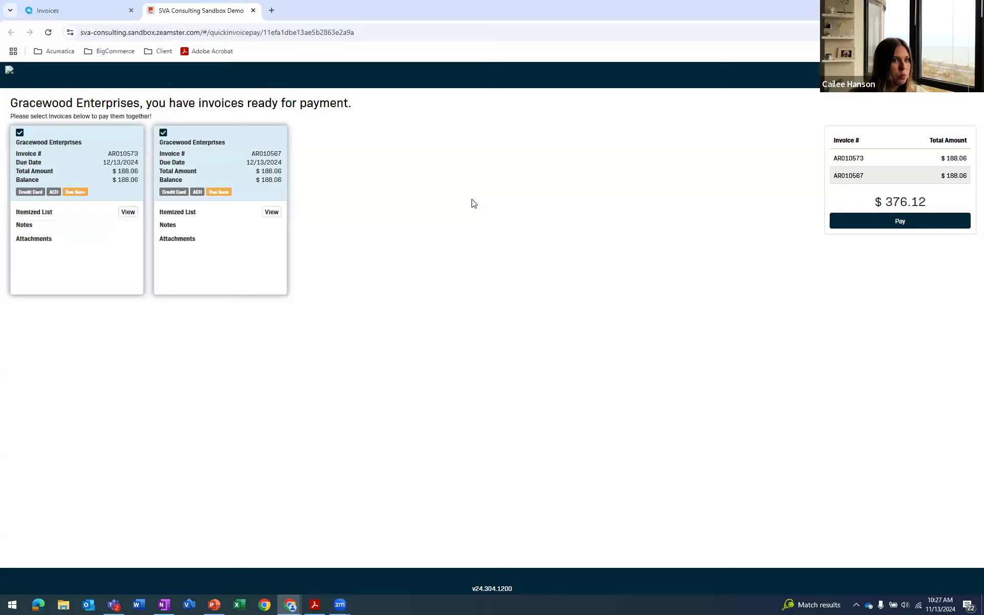
{"action": "left_click", "coordinate": [881, 222]}
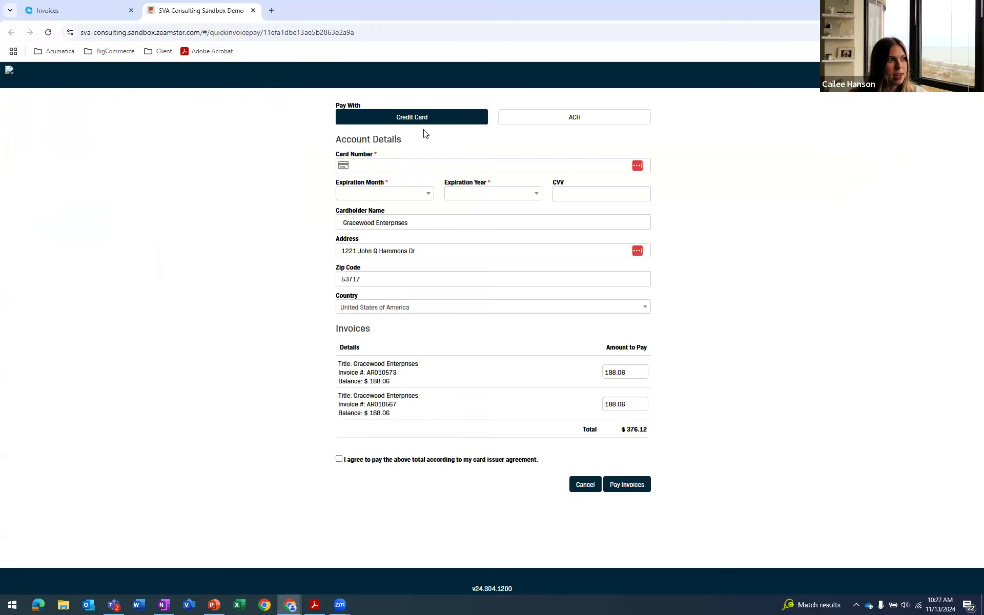
Enter the credit card number, an expiration date of May 2029 and the CVV, and check the prefilled cardholder and billing address fields
{"action": "left_click", "coordinate": [428, 162]}
{"action": "type", "text": "4"}
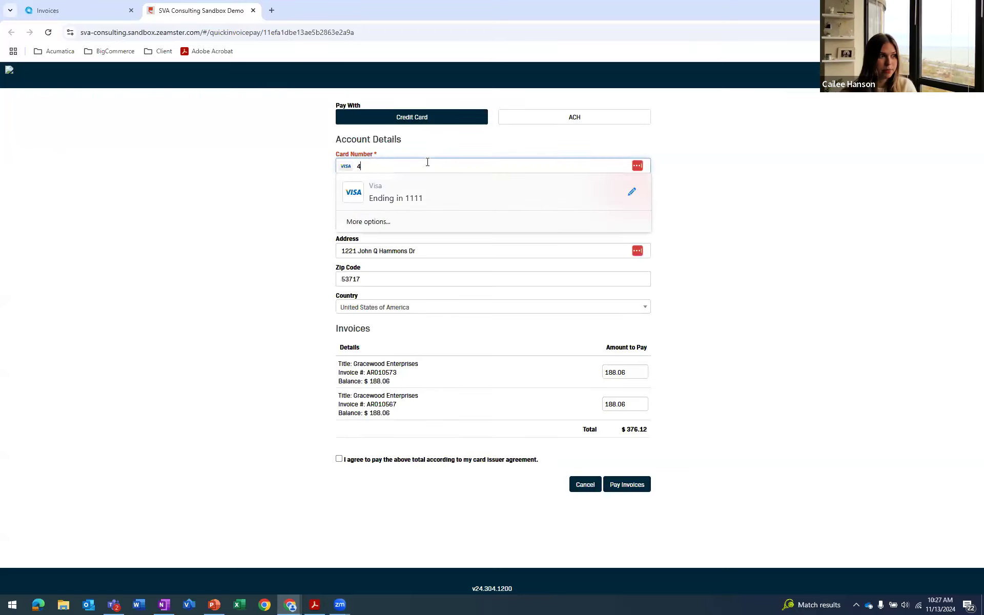
{"action": "type", "text": "111111111111111"}
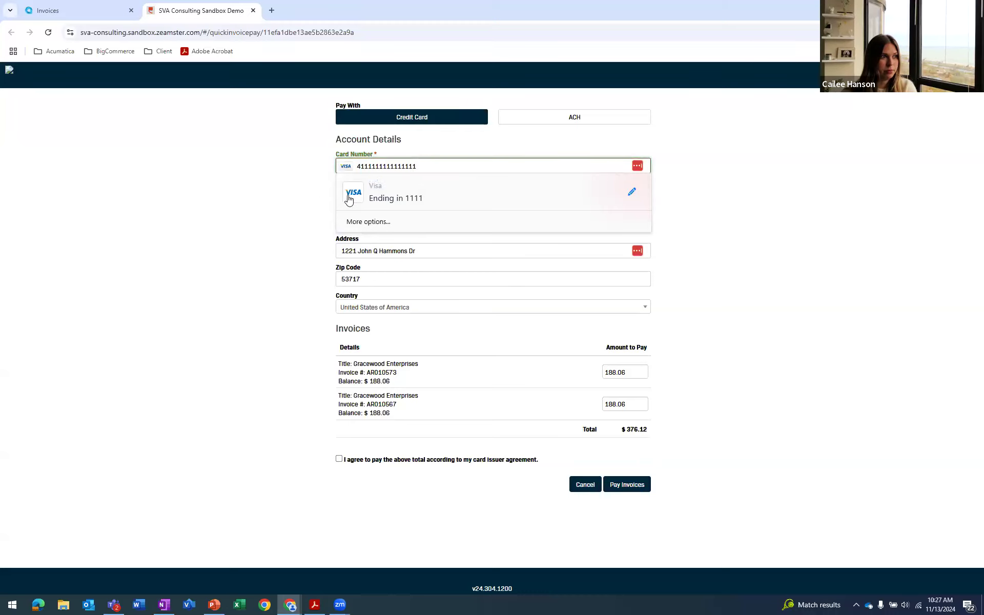
{"action": "left_click", "coordinate": [382, 194]}
{"action": "left_click", "coordinate": [375, 280]}
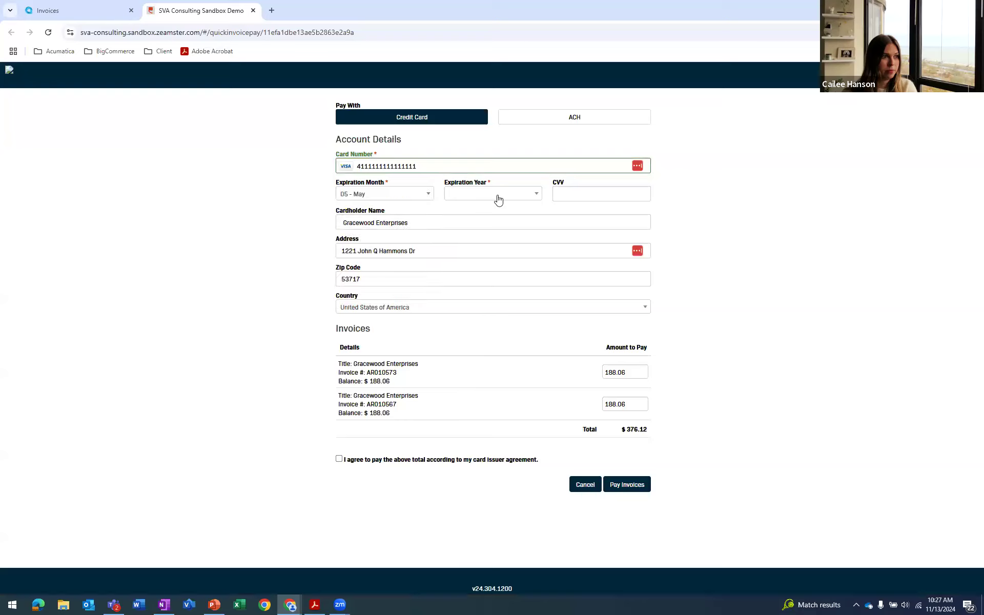
{"action": "left_click", "coordinate": [496, 198]}
{"action": "left_click", "coordinate": [472, 292]}
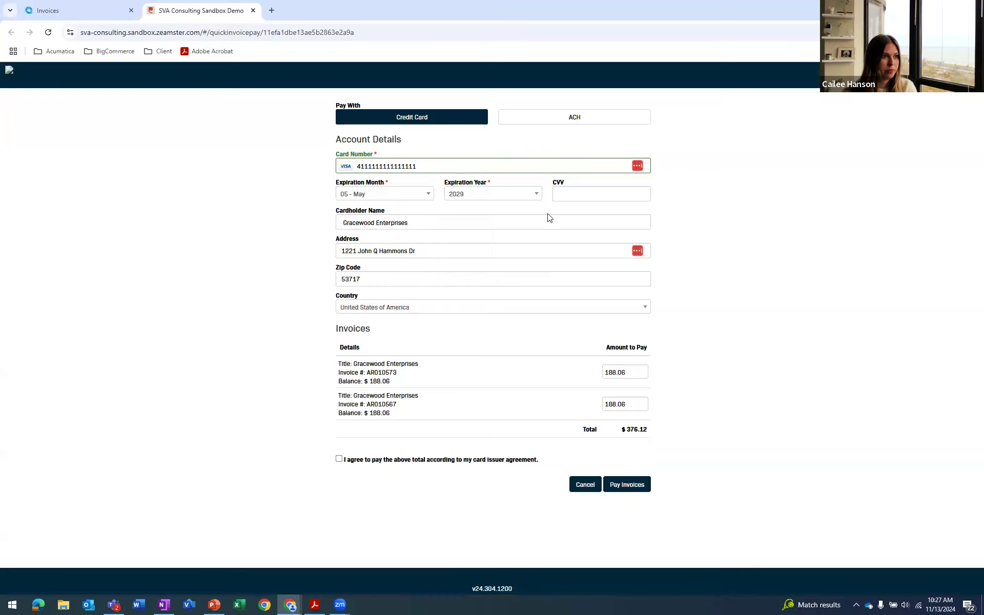
{"action": "left_click", "coordinate": [567, 194]}
{"action": "type", "text": "123"}
{"action": "left_click", "coordinate": [441, 217]}
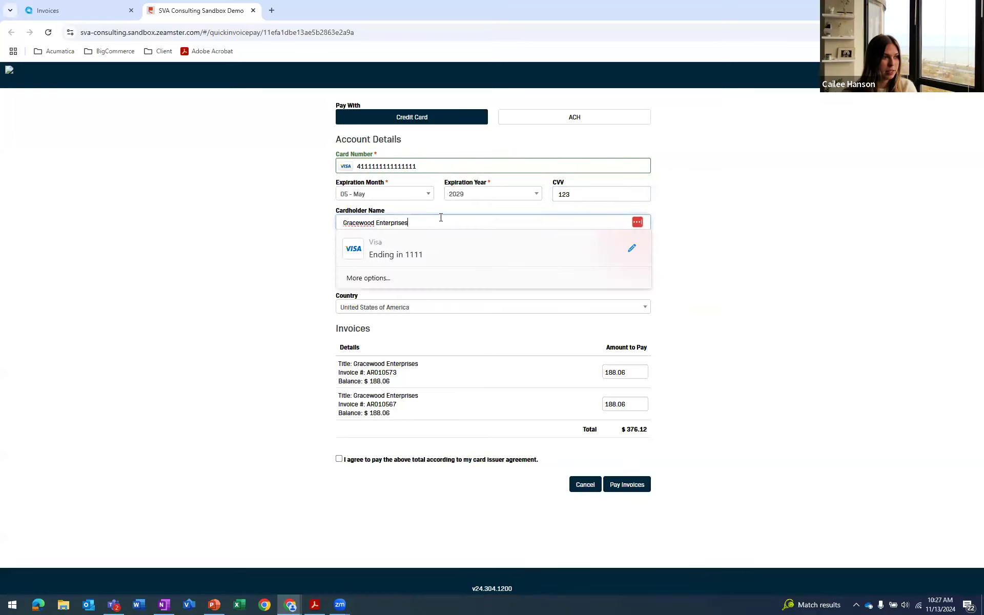
{"action": "left_click", "coordinate": [285, 226]}
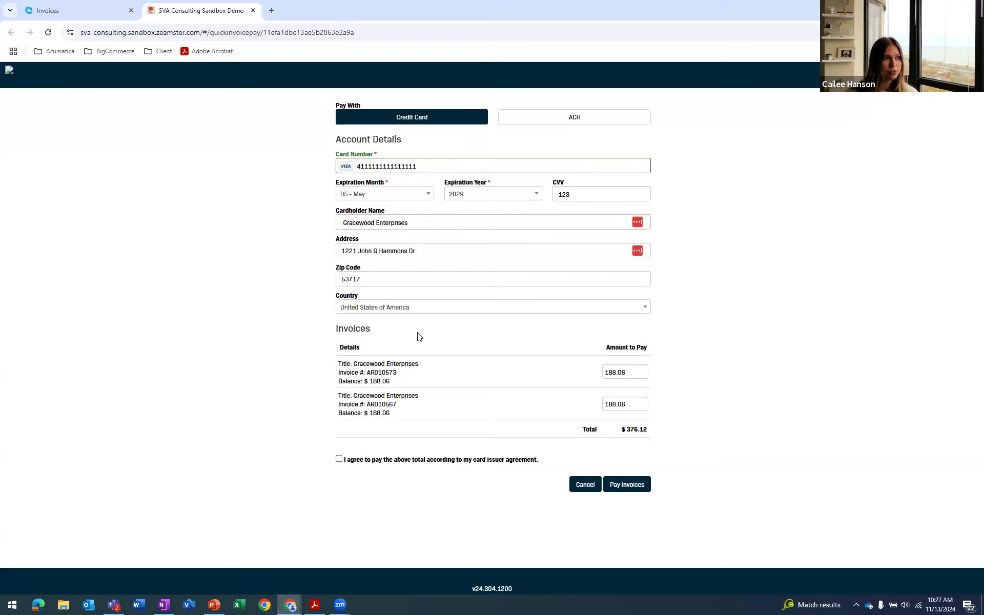
{"action": "left_click", "coordinate": [440, 248]}
{"action": "left_click", "coordinate": [368, 280]}
{"action": "left_click", "coordinate": [308, 300]}
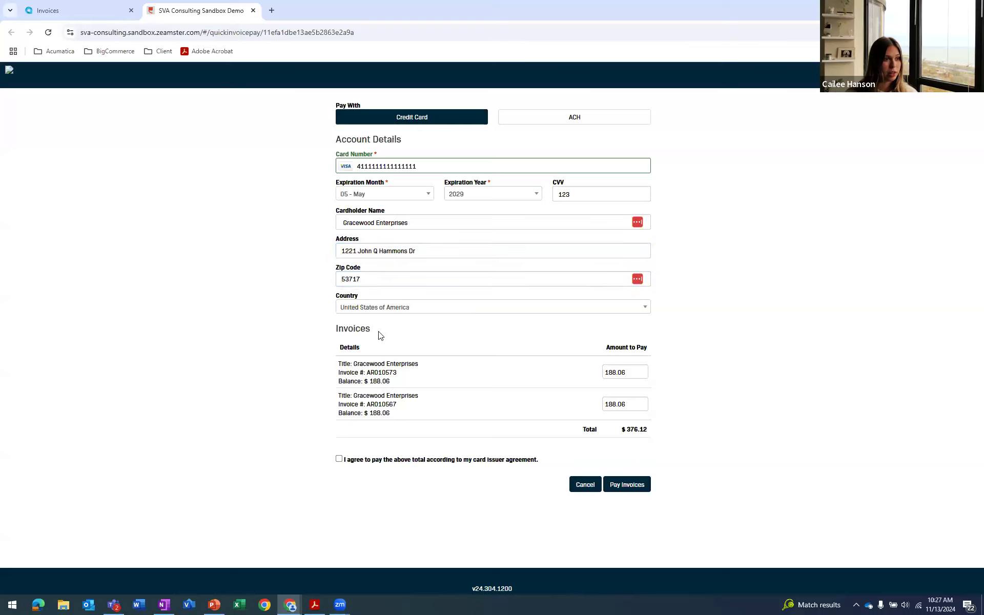
Try a partial payment of 168.06 on the first invoice and restore the full amount of 188.06
{"action": "left_click", "coordinate": [606, 371]}
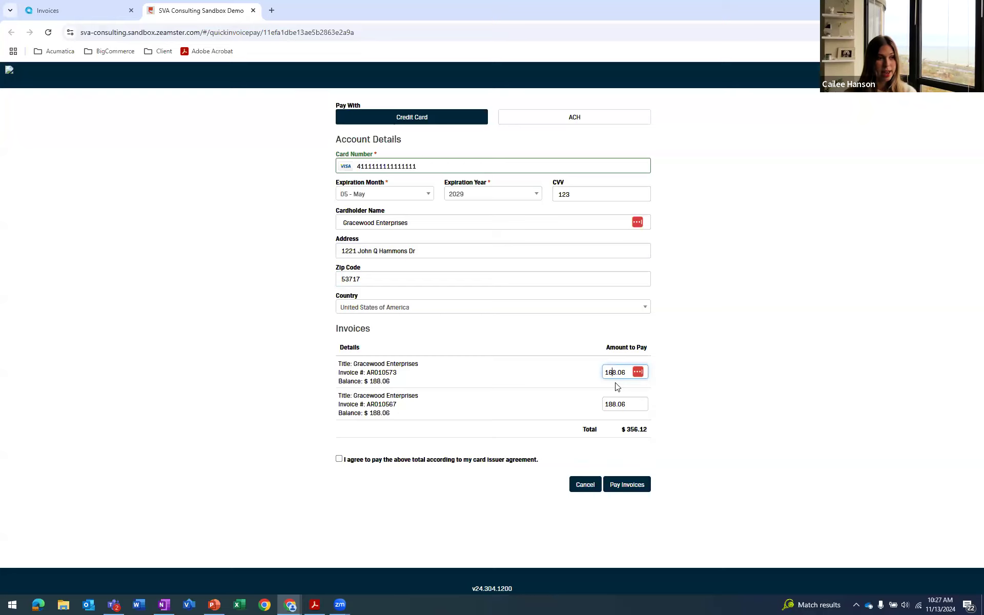
{"action": "key", "text": "BackSpace"}
{"action": "type", "text": "8"}
{"action": "left_click", "coordinate": [673, 398]}
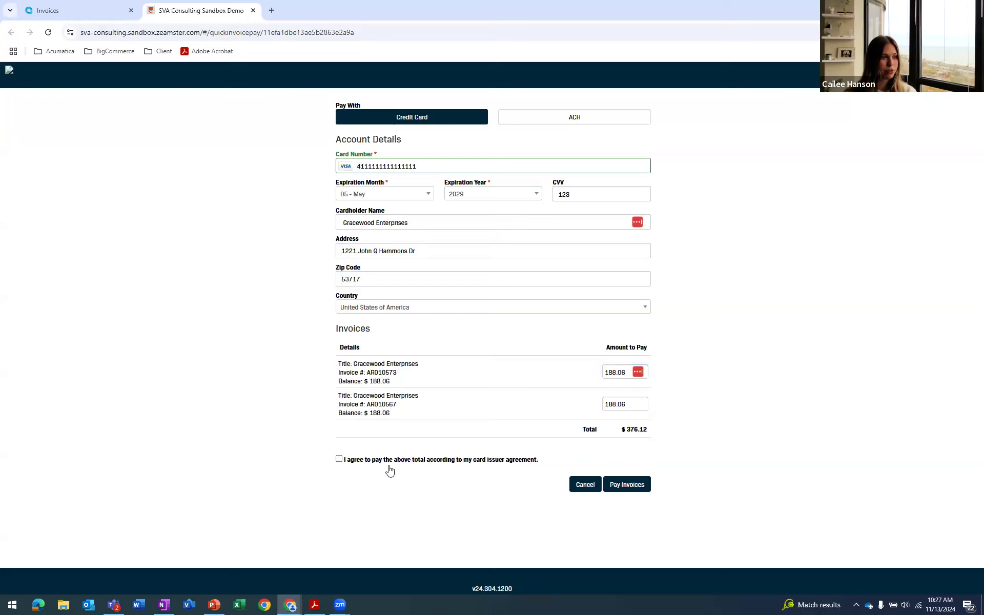
Accept the card issuer agreement, pay both invoices by credit card and close the payment page
{"action": "left_click", "coordinate": [340, 460]}
{"action": "left_click", "coordinate": [625, 485]}
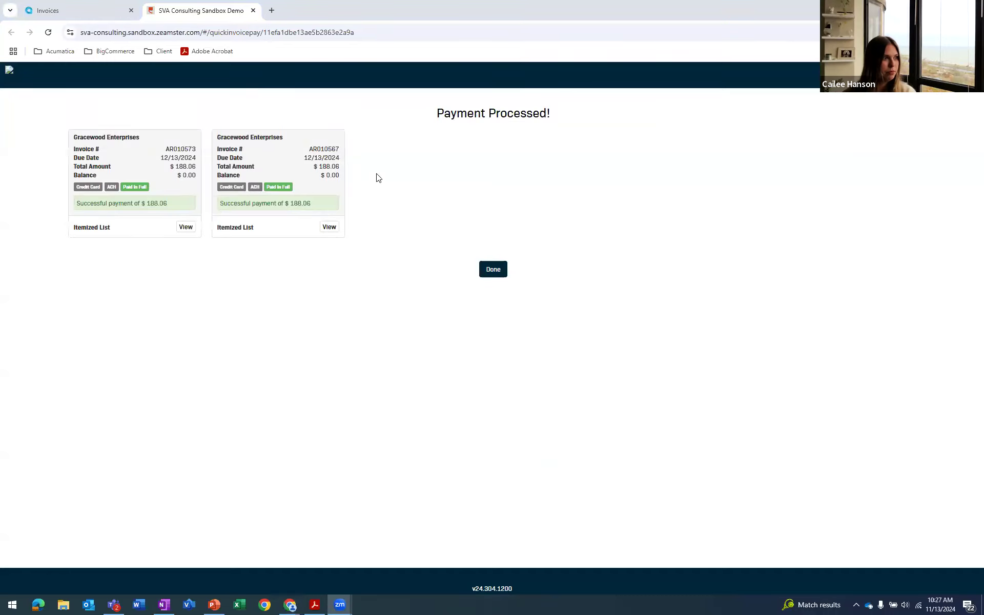
{"action": "left_click", "coordinate": [493, 269]}
{"action": "left_click", "coordinate": [253, 11]}
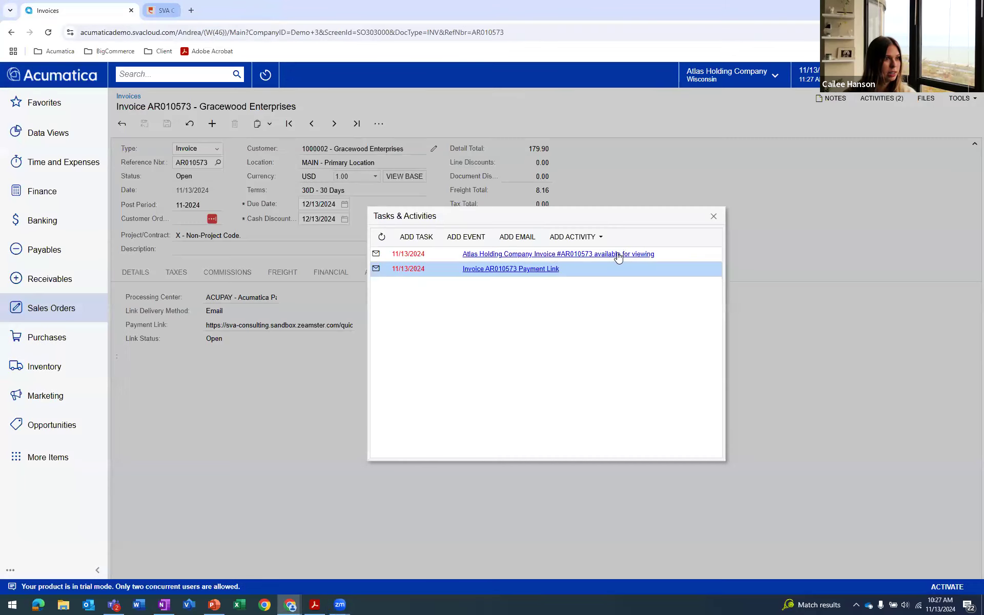
Close the activities list, sync the invoice's payment link and dismiss the notification
{"action": "left_click", "coordinate": [713, 217]}
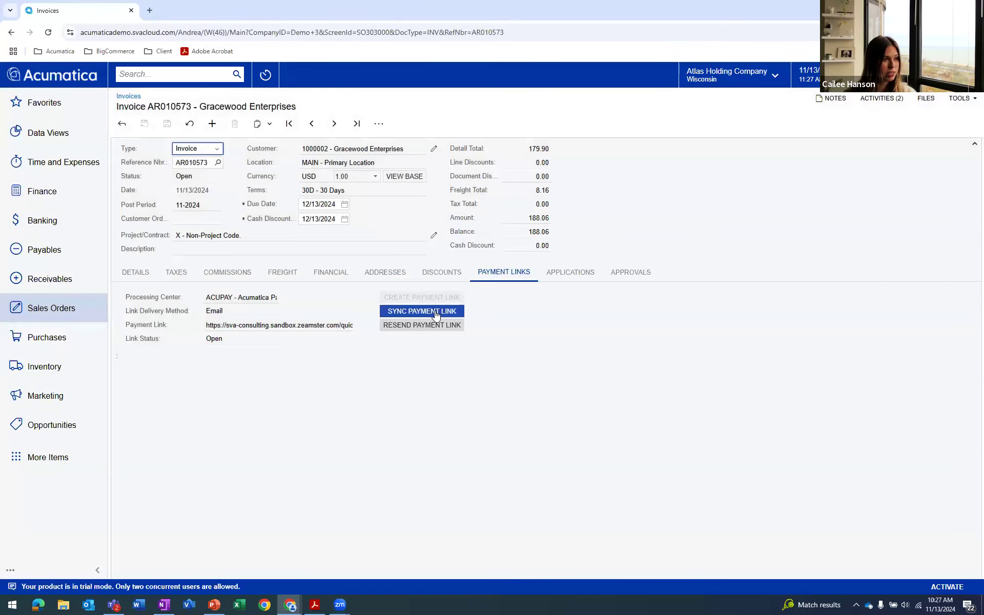
{"action": "left_click", "coordinate": [437, 310]}
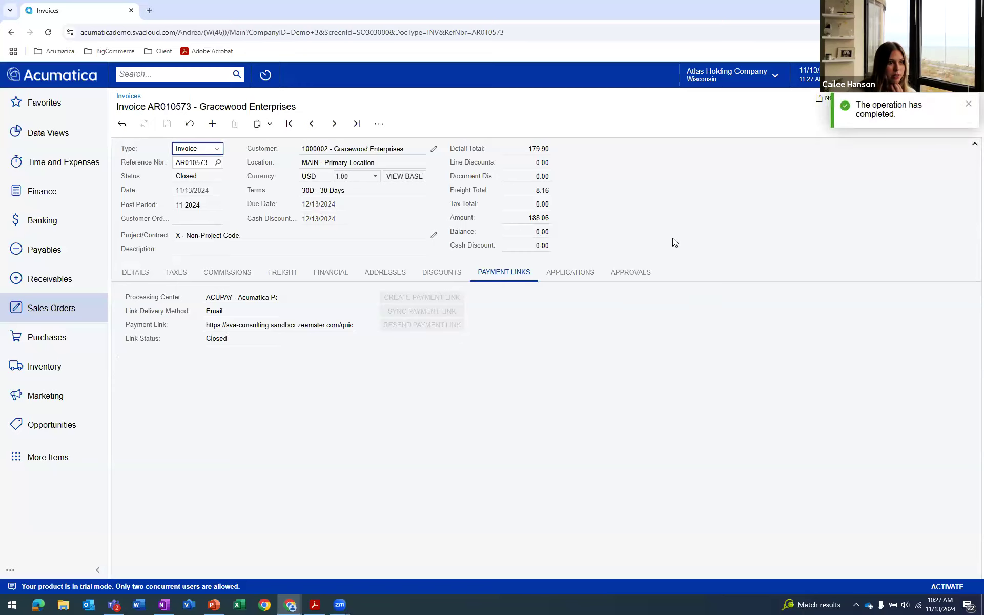
{"action": "left_click", "coordinate": [971, 105]}
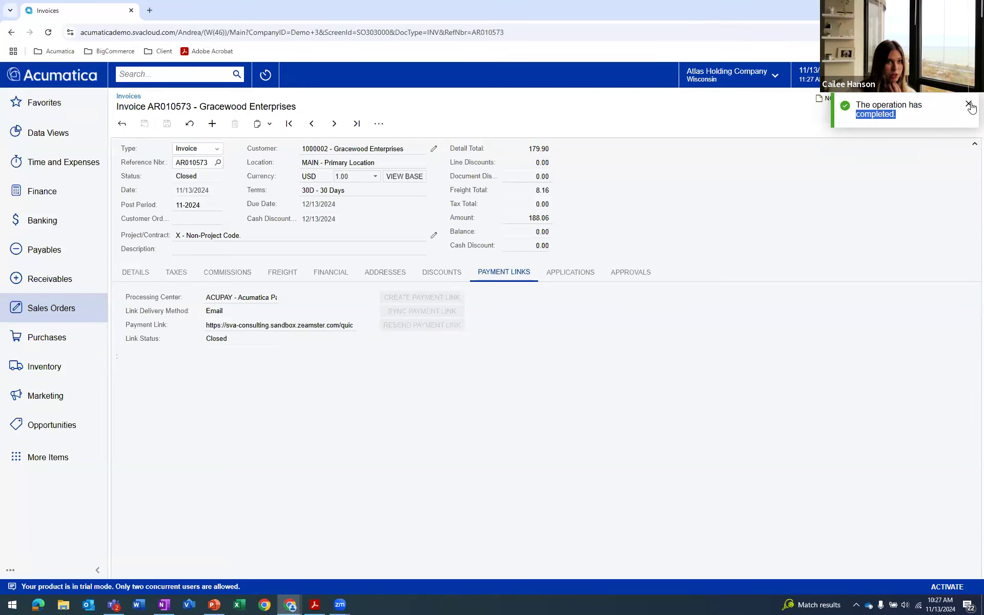
Review the payment record applied to the invoice and close it
{"action": "left_click", "coordinate": [574, 272]}
{"action": "left_click", "coordinate": [247, 340]}
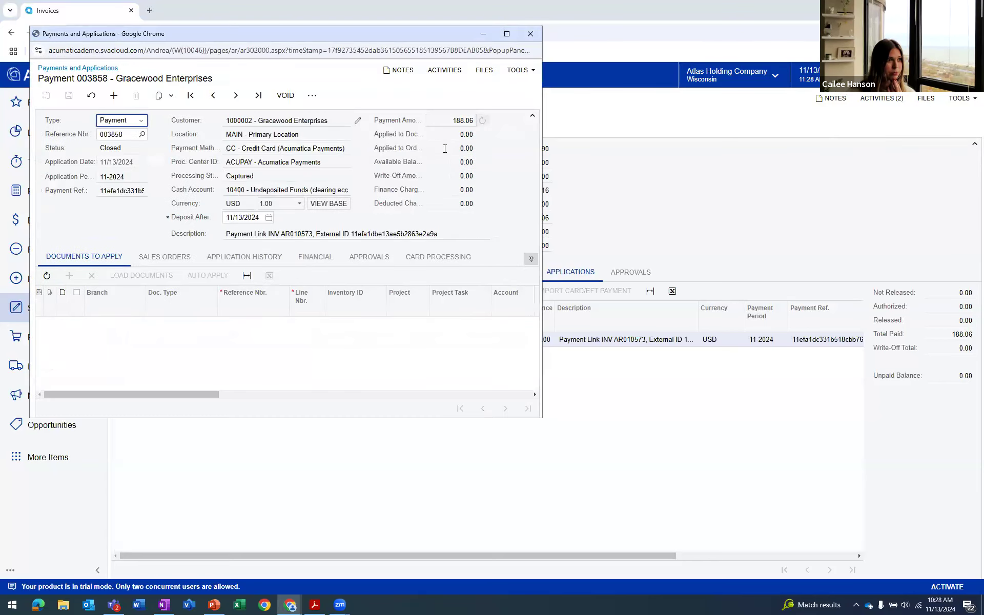
{"action": "left_click", "coordinate": [529, 34]}
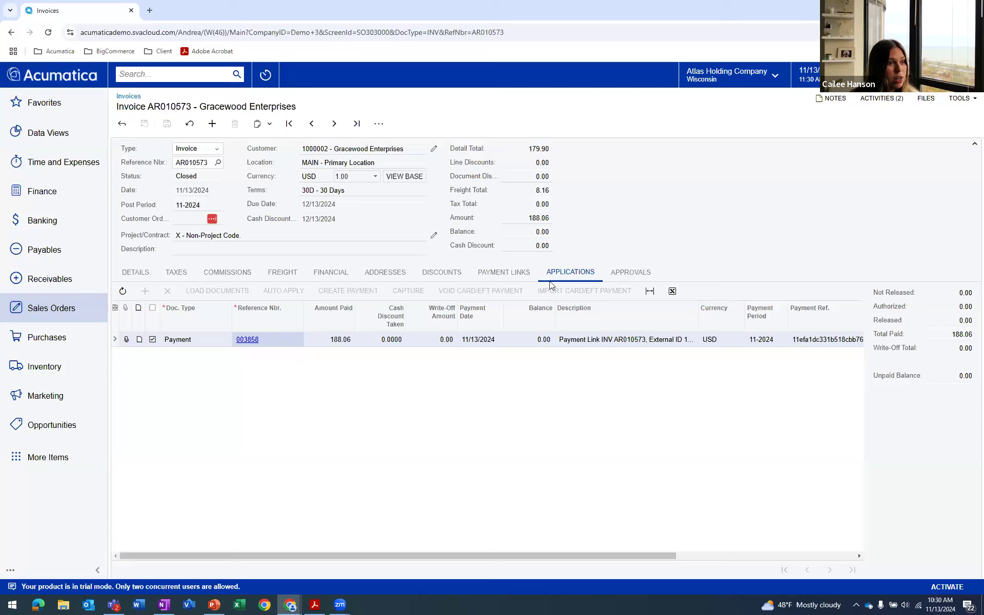
Examine the applied payment's financial details and its linked general ledger batch, and return to the invoice
{"action": "left_click", "coordinate": [248, 341]}
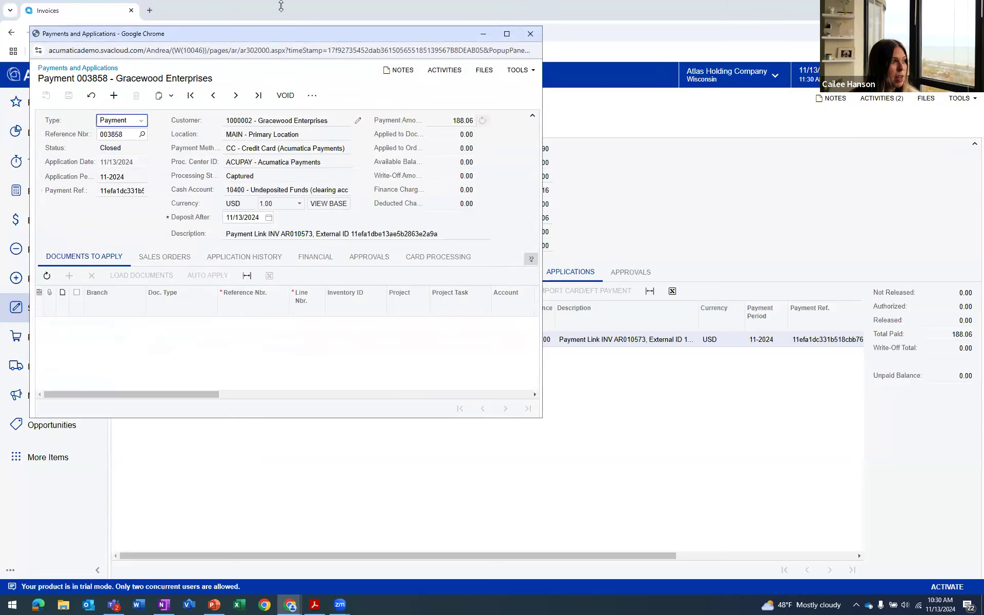
{"action": "double_click", "coordinate": [278, 35]}
{"action": "left_click", "coordinate": [282, 228]}
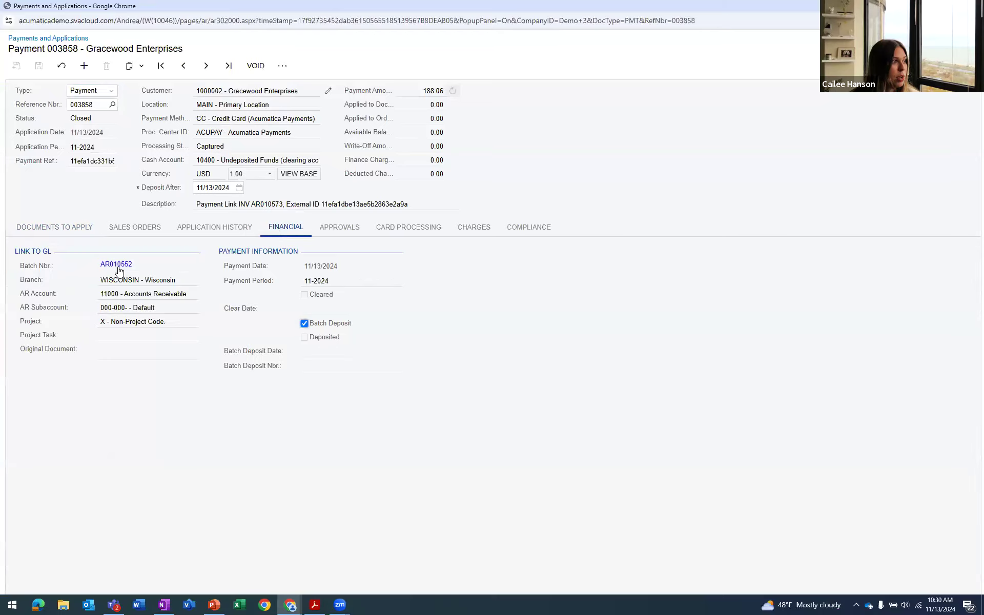
{"action": "left_click", "coordinate": [124, 270]}
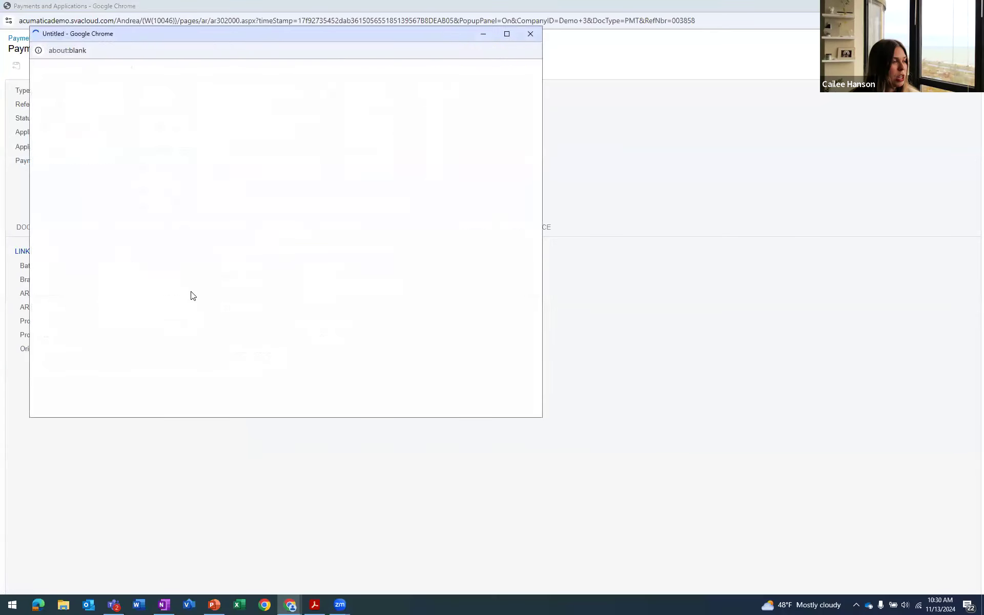
{"action": "double_click", "coordinate": [345, 31]}
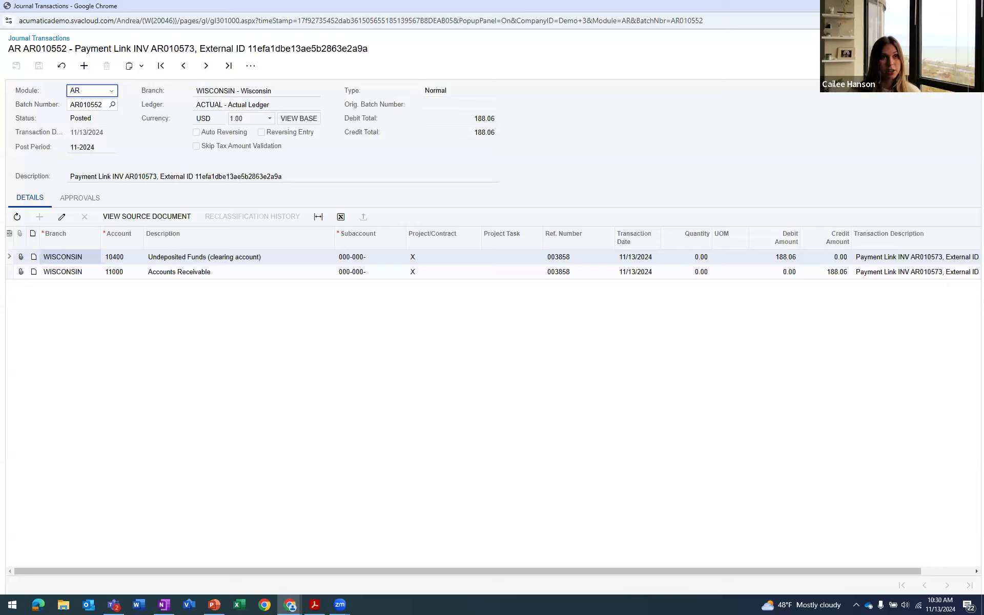
{"action": "left_click", "coordinate": [972, 6]}
{"action": "left_click", "coordinate": [972, 7]}
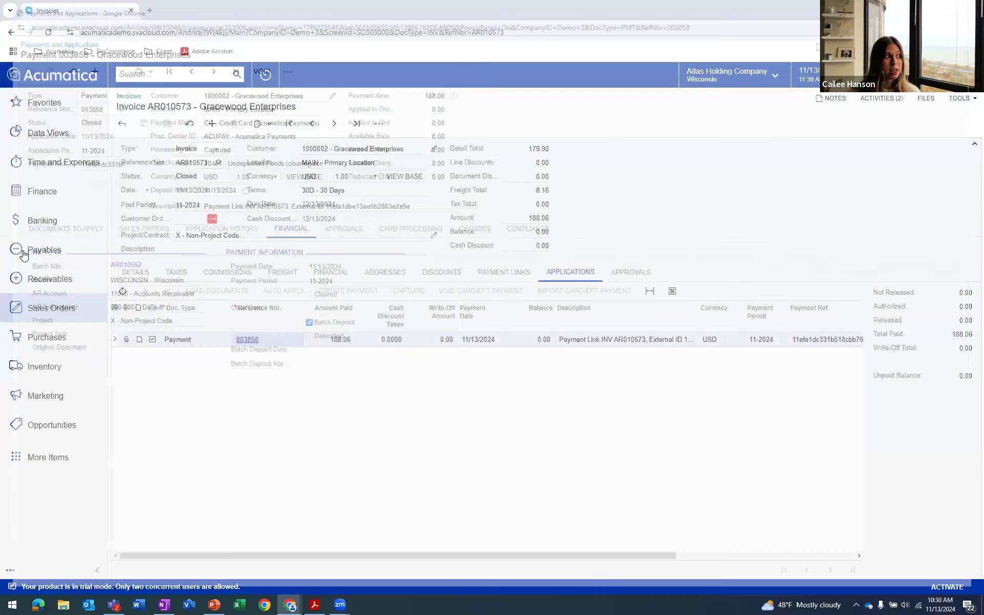
Open the Import Settlement Batches form and list the batches of the ACUPAY processing center
{"action": "left_click", "coordinate": [56, 227]}
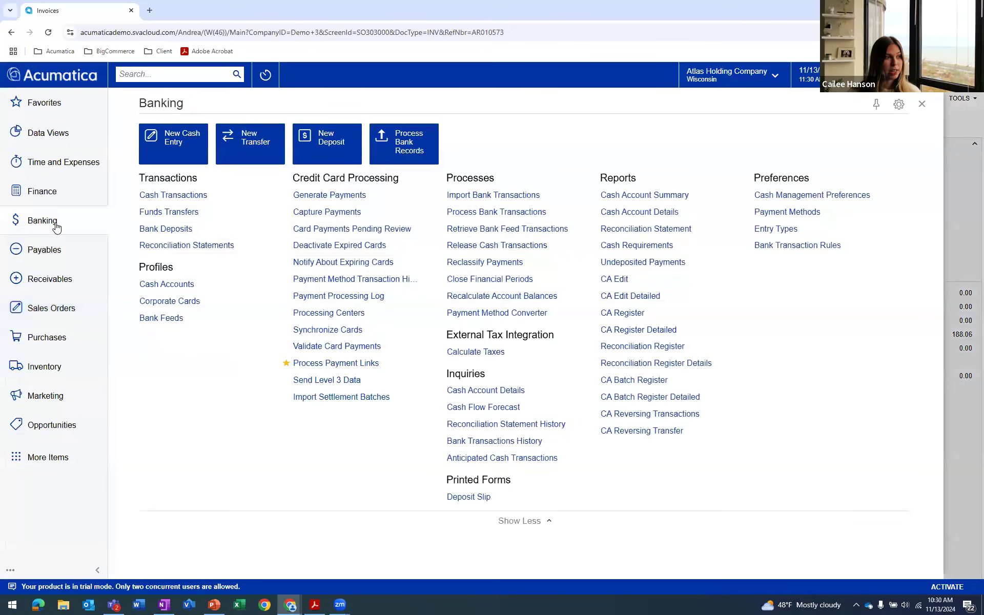
{"action": "left_click", "coordinate": [352, 398]}
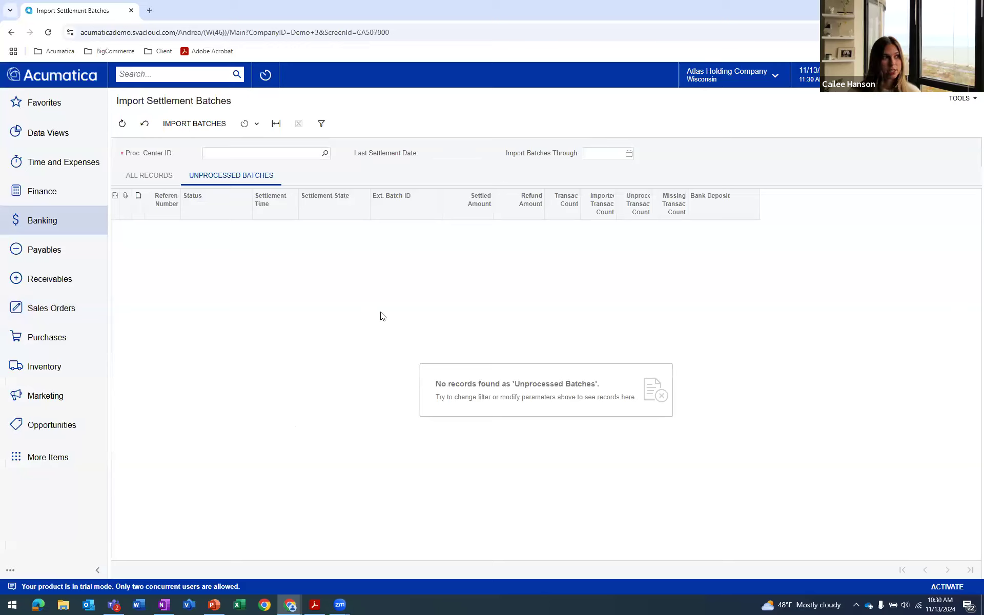
{"action": "left_click", "coordinate": [325, 153]}
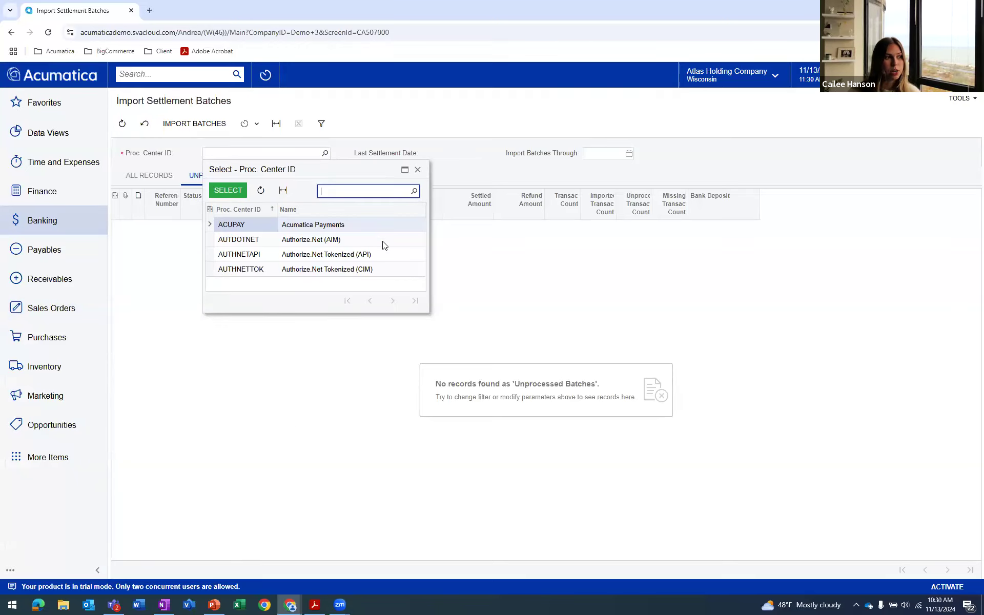
{"action": "double_click", "coordinate": [319, 226]}
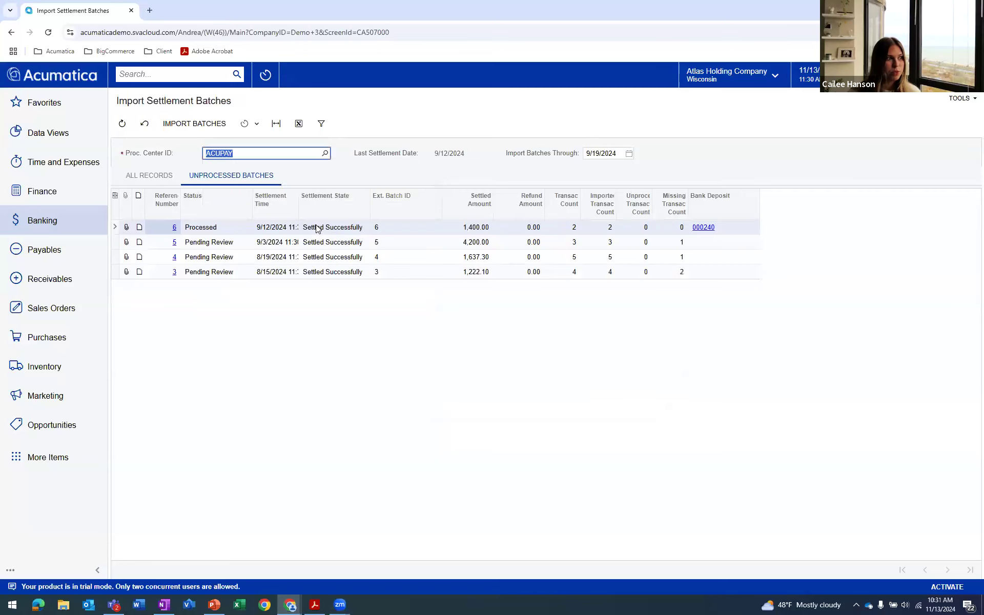
Review the transactions of ACUPAY settlement batch 6, return to the ACUPAY batch list and inspect the batch's linked bank deposit
{"action": "left_click", "coordinate": [174, 227]}
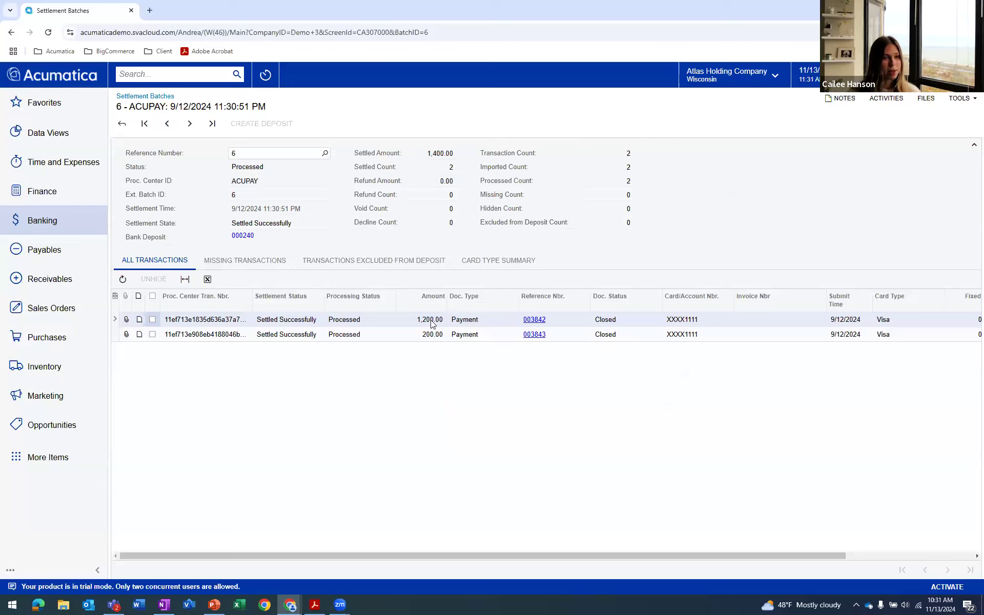
{"action": "left_click", "coordinate": [121, 124]}
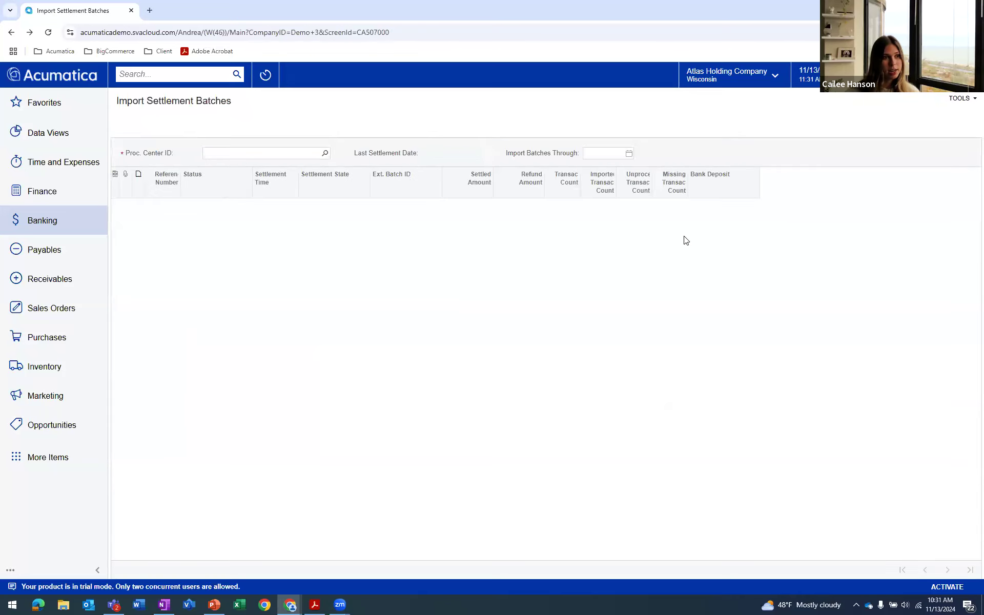
{"action": "left_click", "coordinate": [325, 154]}
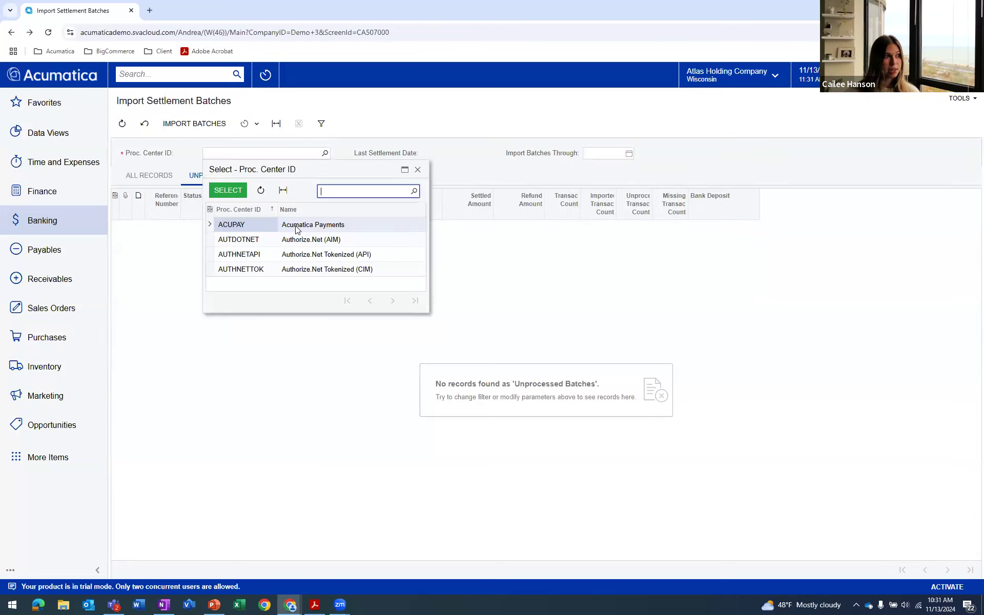
{"action": "double_click", "coordinate": [289, 224]}
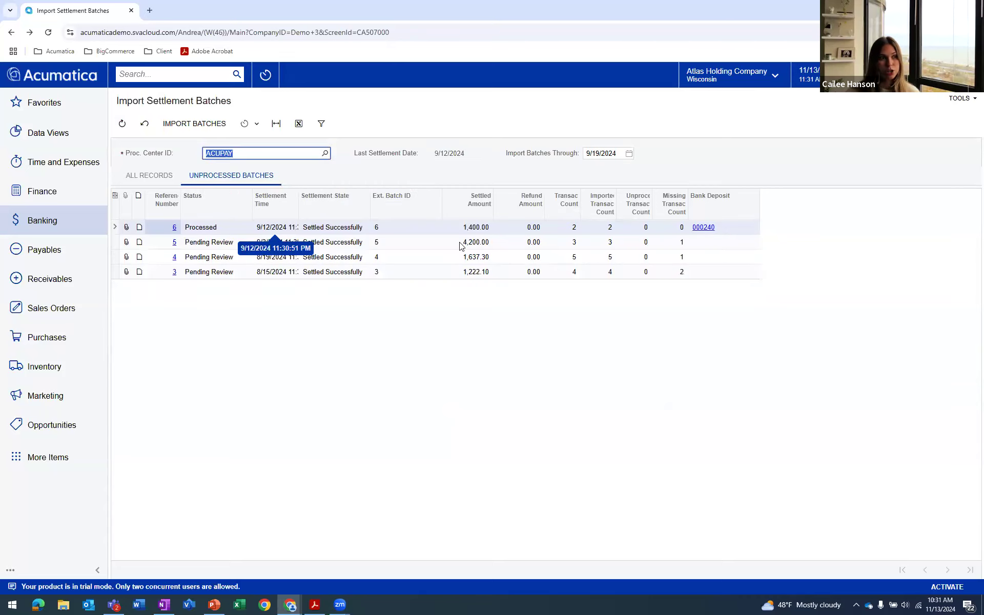
{"action": "left_click", "coordinate": [696, 228]}
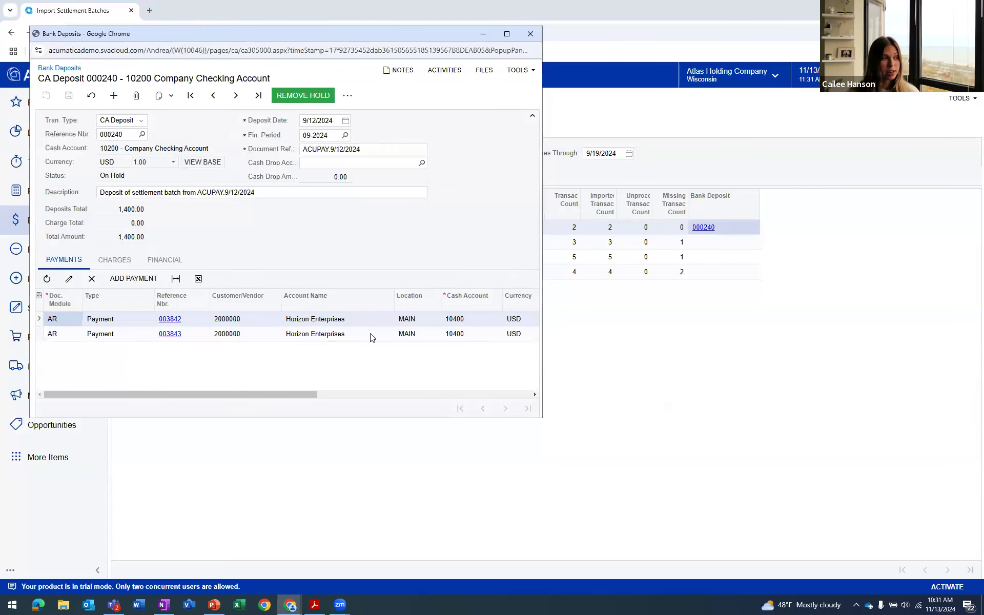
{"action": "left_click", "coordinate": [531, 34]}
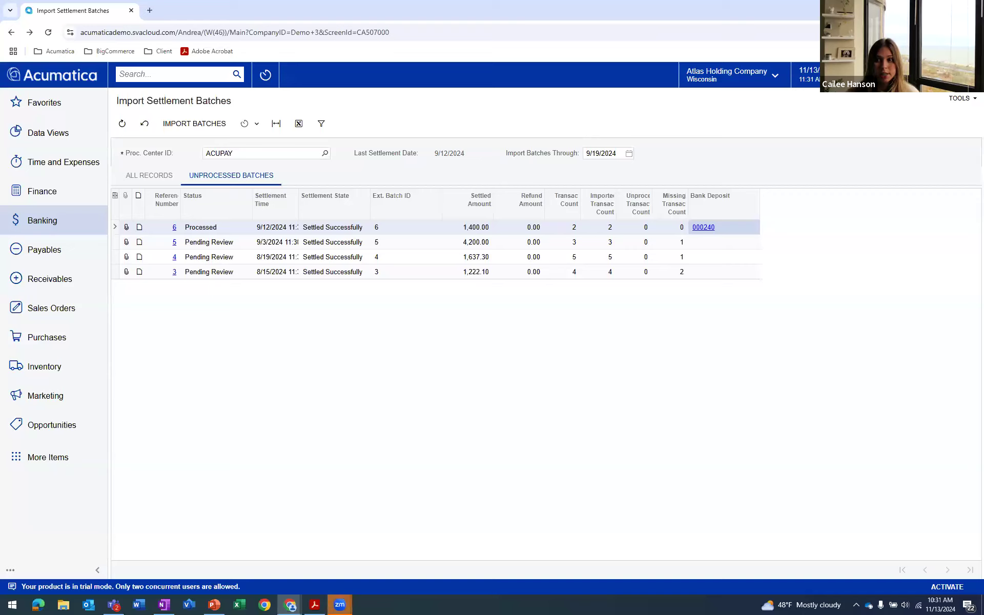
Switch to the PowerPoint presentation, resume the slide show from the DEMO slide and advance to the Process slide
{"action": "key", "text": "alt+Tab"}
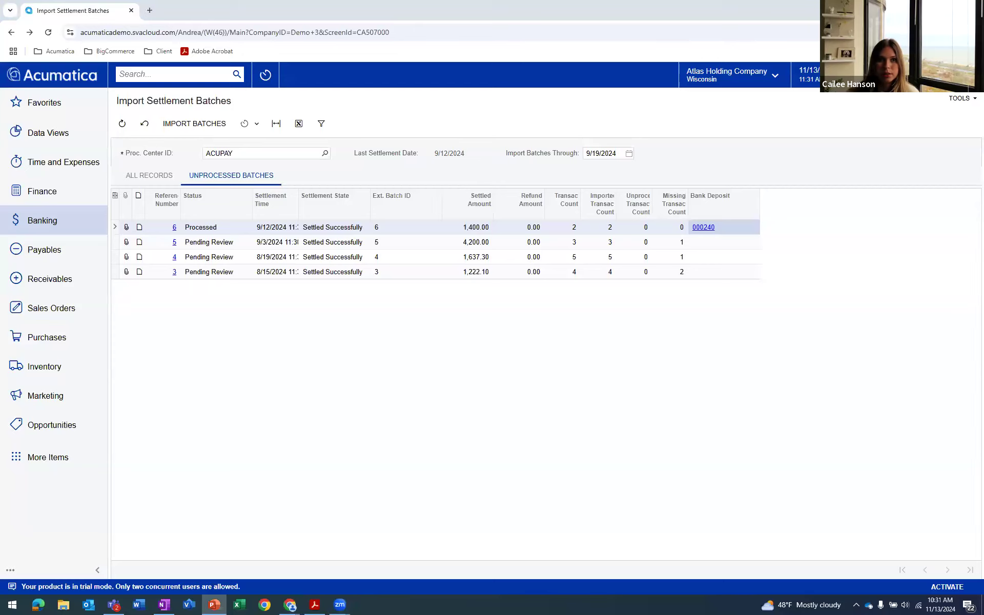
{"action": "key", "text": "shift+F5"}
{"action": "left_click", "coordinate": [187, 19]}
{"action": "left_click", "coordinate": [174, 37]}
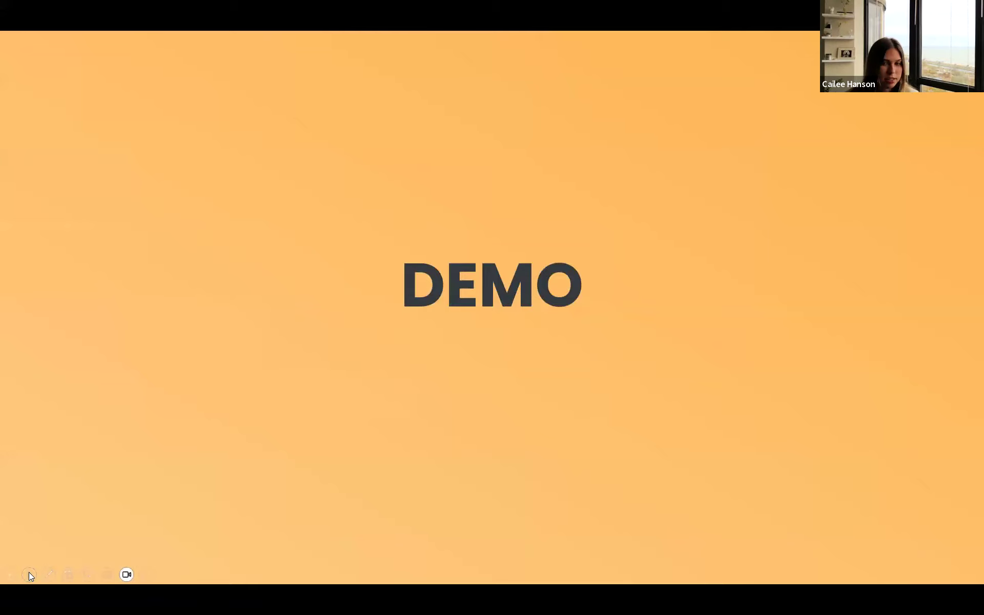
{"action": "left_click", "coordinate": [25, 575]}
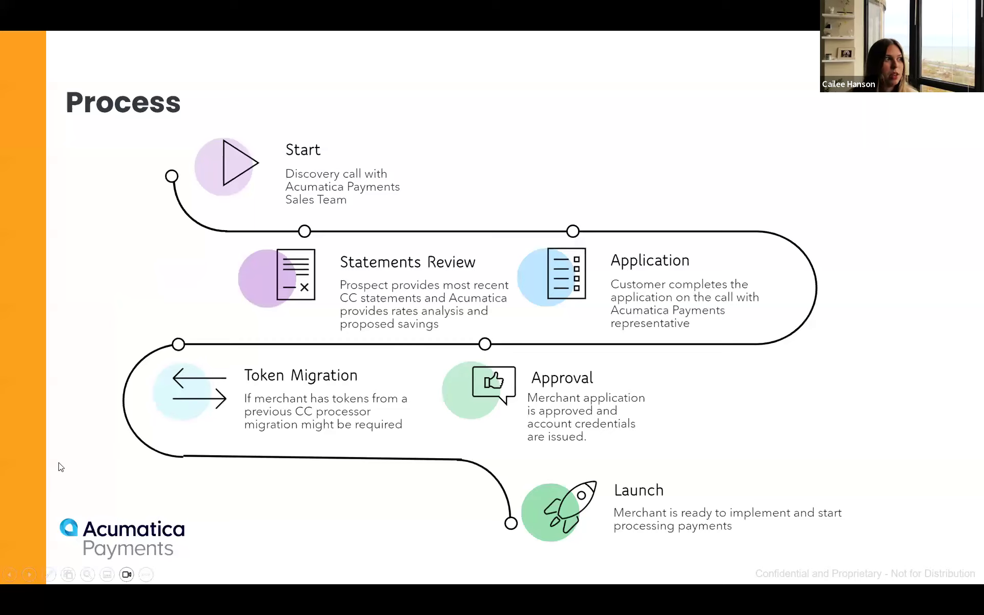